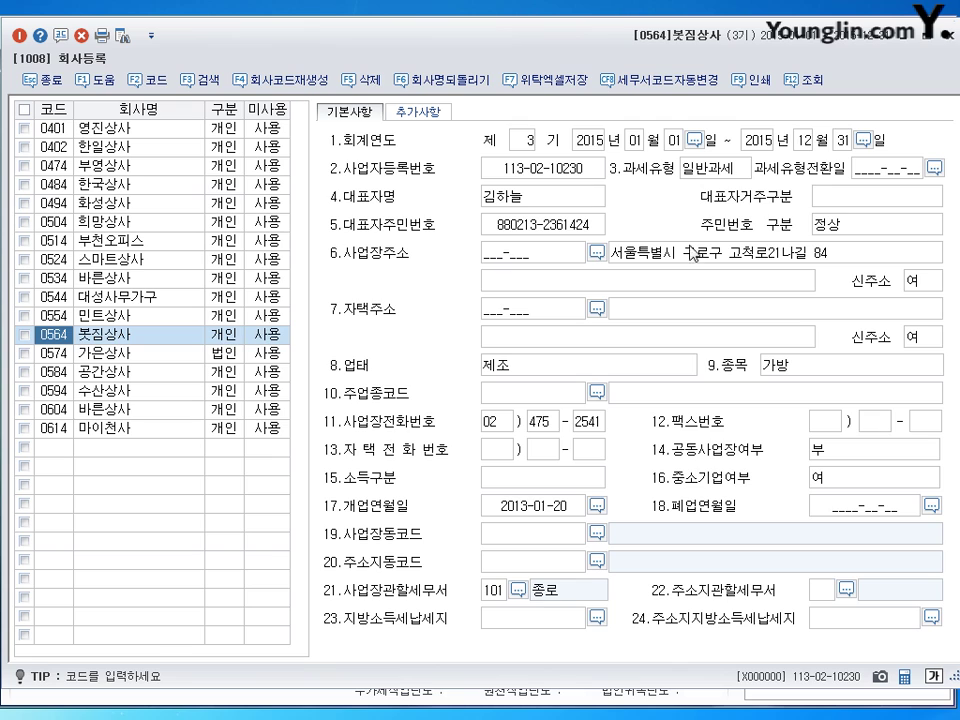
# - Review the tax type, registration number, representative's name and resident number, opening date and business address of company 0564 봇짐상사
pyautogui.click(715, 168)
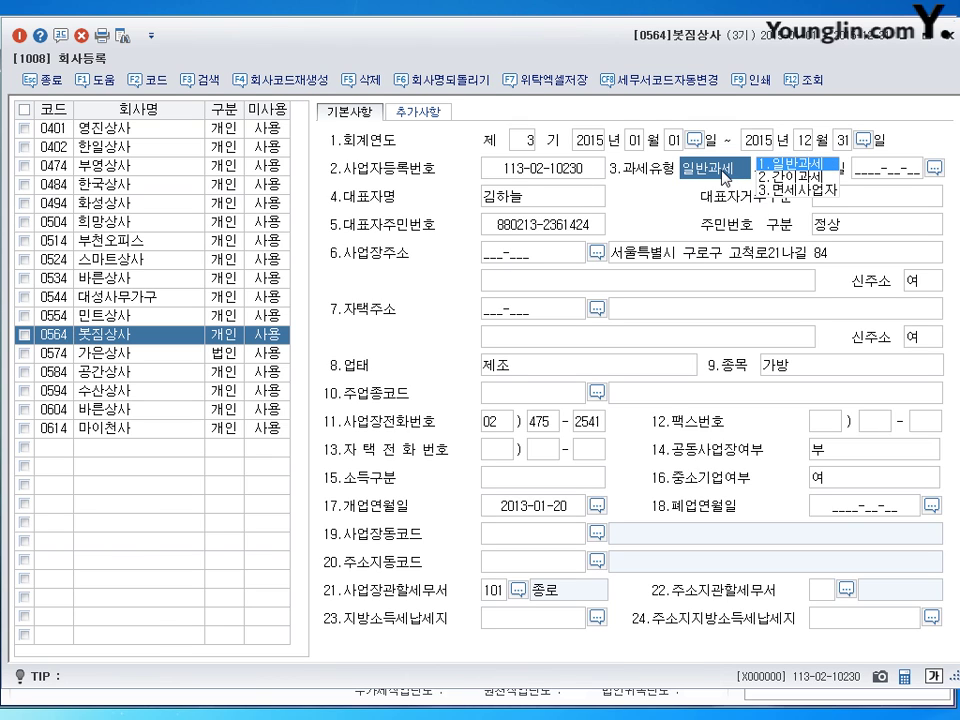
pyautogui.click(517, 177)
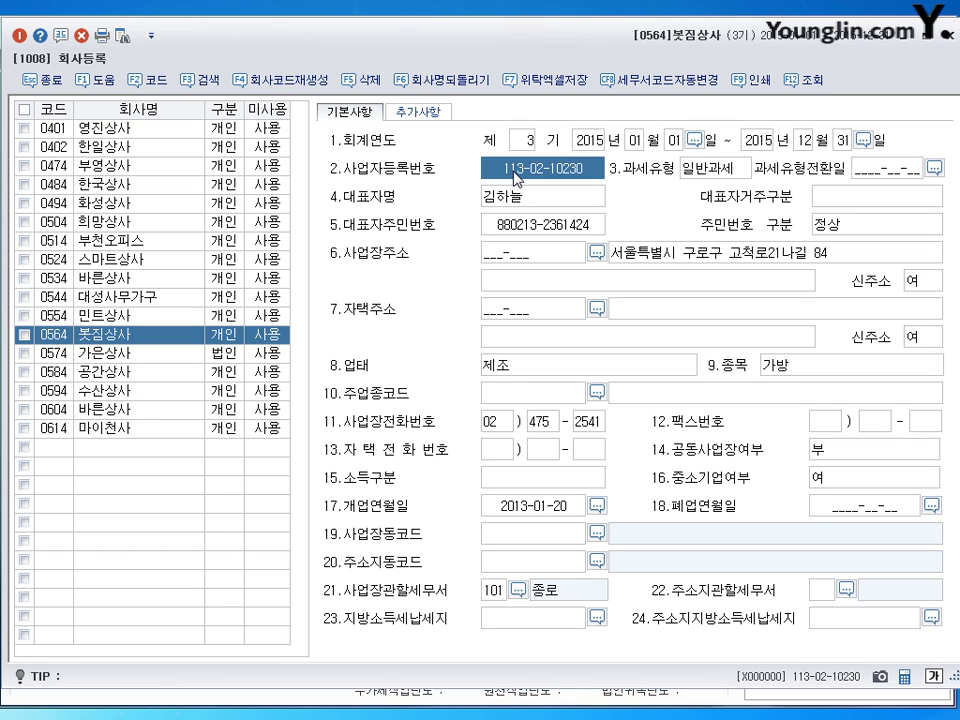
pyautogui.click(527, 207)
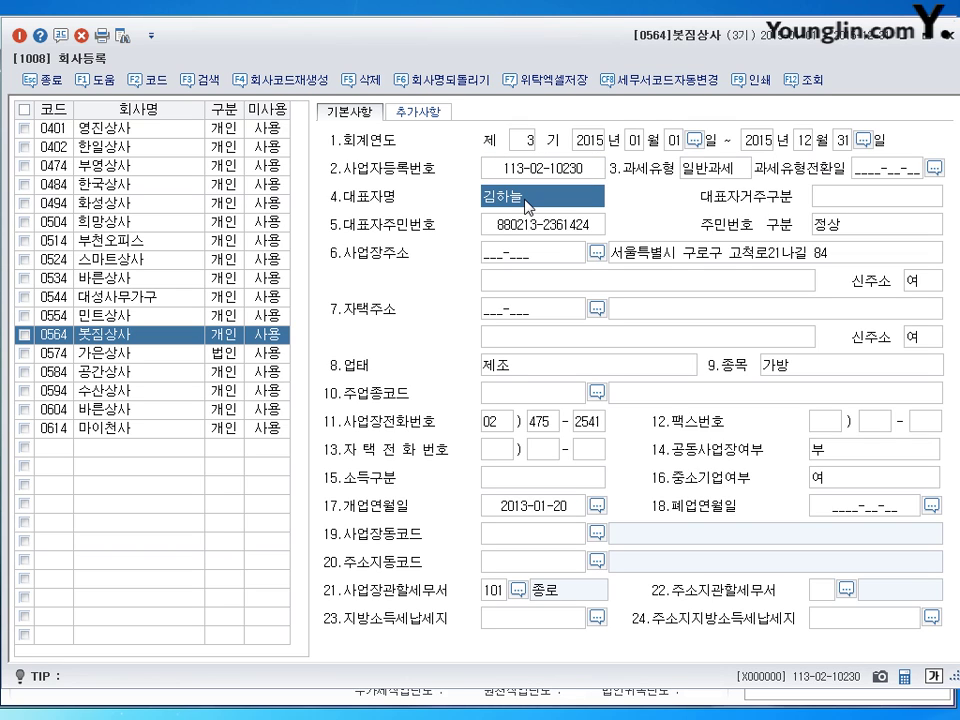
pyautogui.click(533, 510)
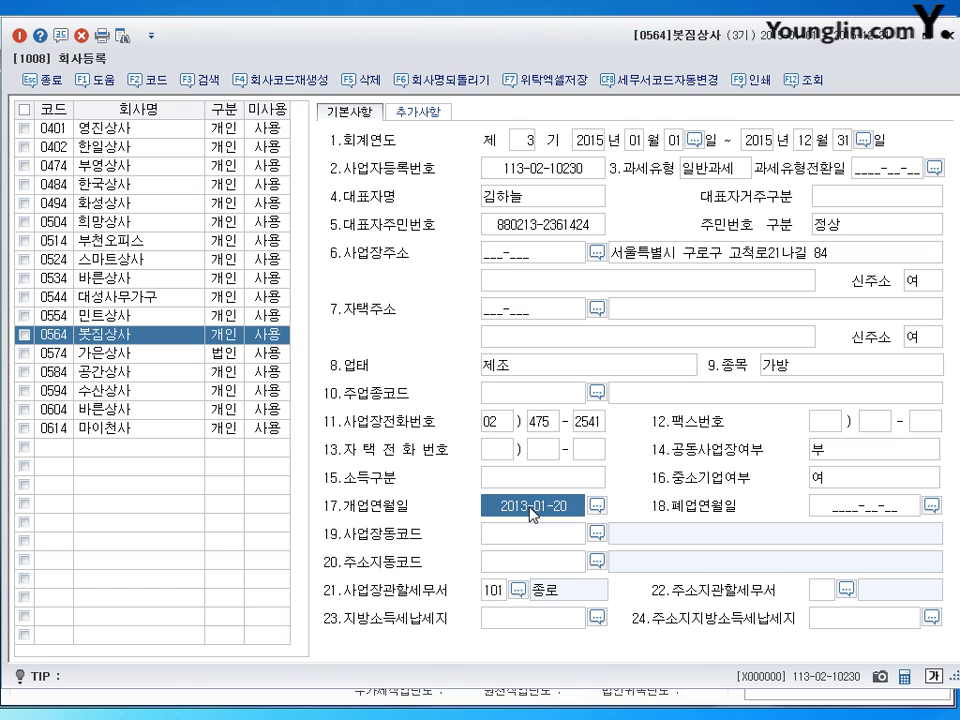
pyautogui.click(527, 229)
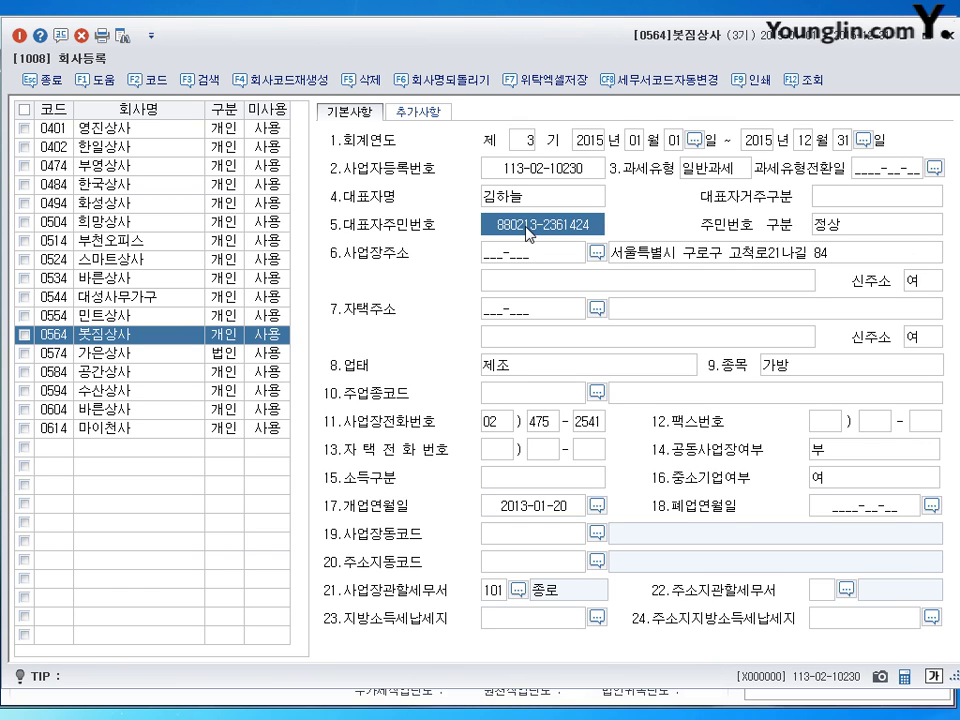
pyautogui.click(748, 262)
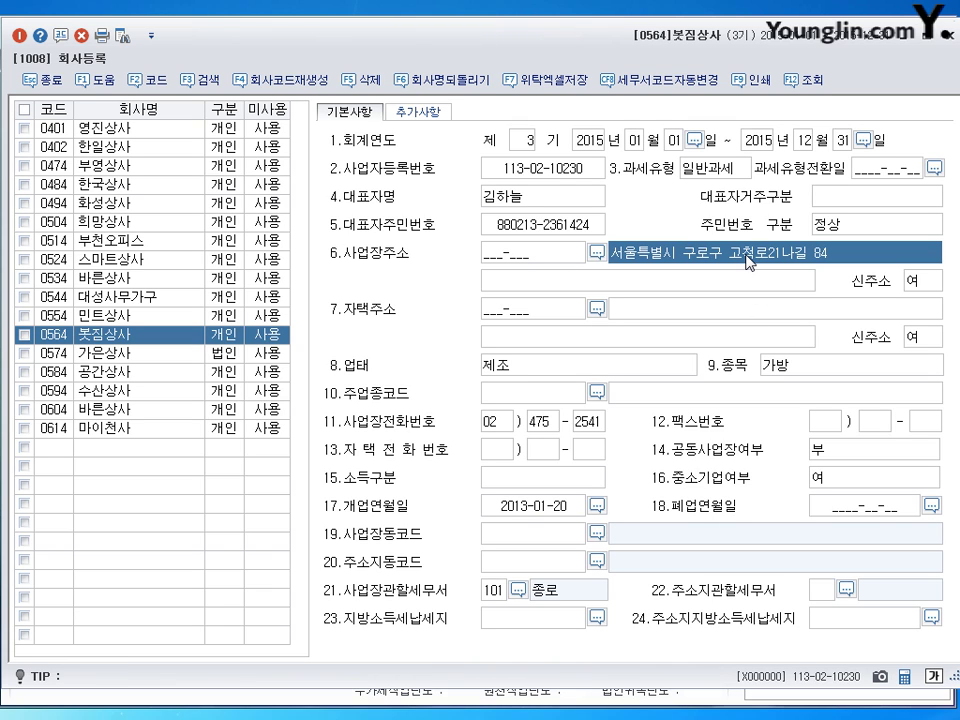
# - Change the business type (업태) of company 0564 봇짐상사 to 도소매
pyautogui.click(525, 376)
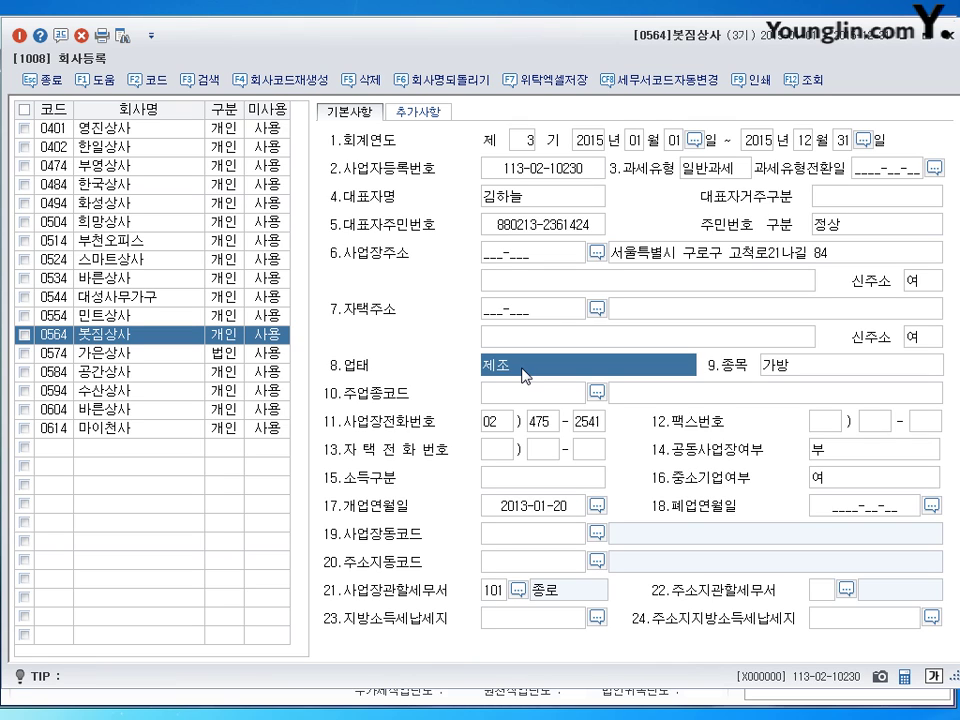
pyautogui.write('도소매')
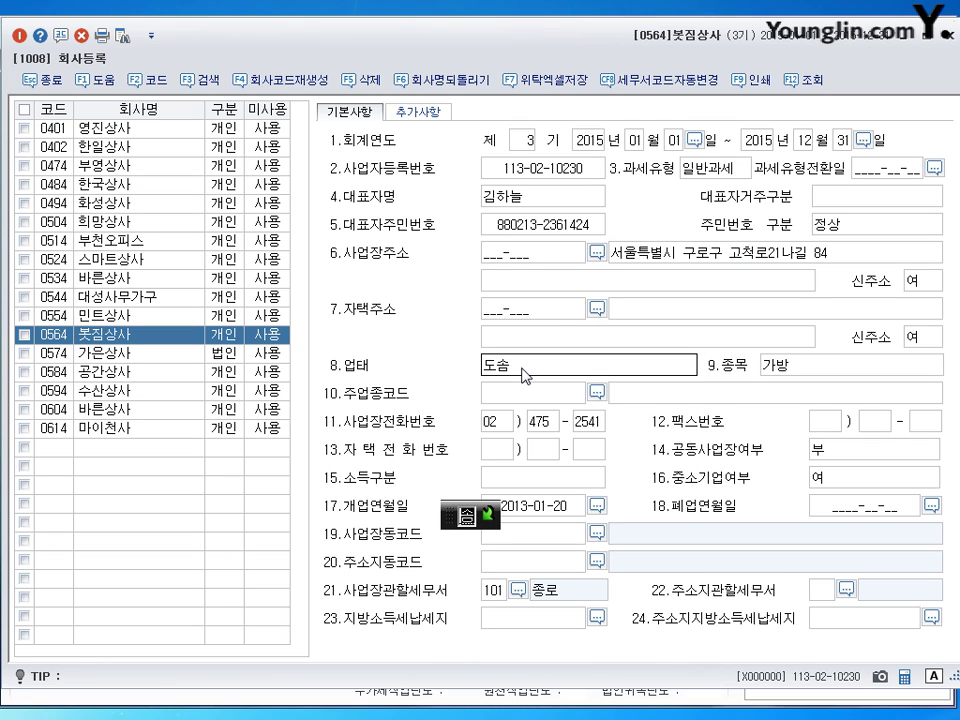
pyautogui.press('Return')
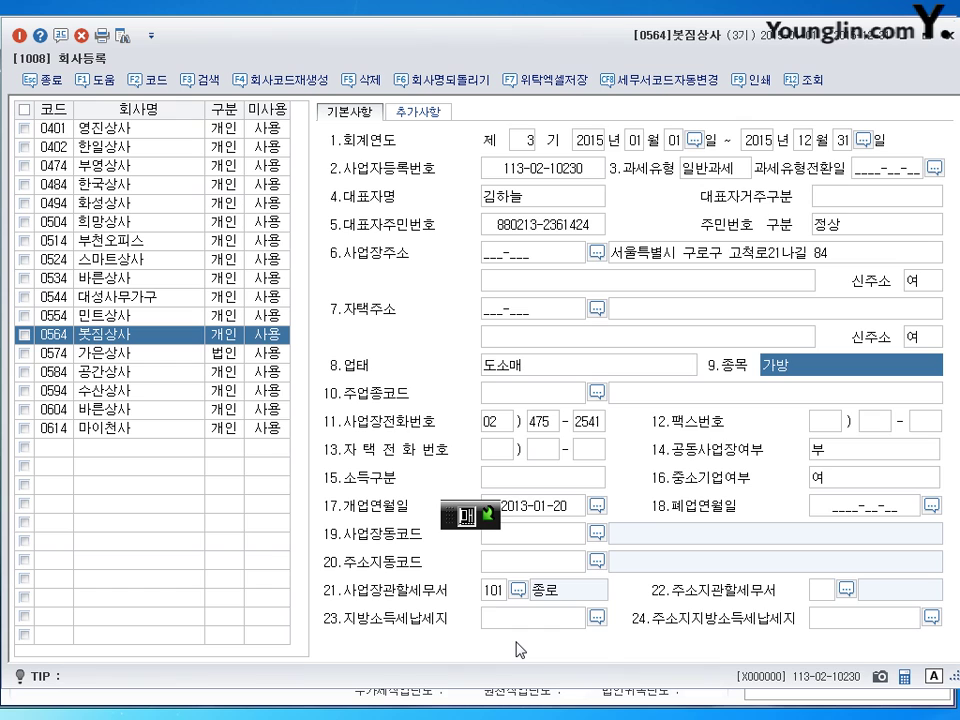
# - Set the tax office for the place of business (사업장관할세무서) to 113 구로 and close the company registration
pyautogui.click(530, 612)
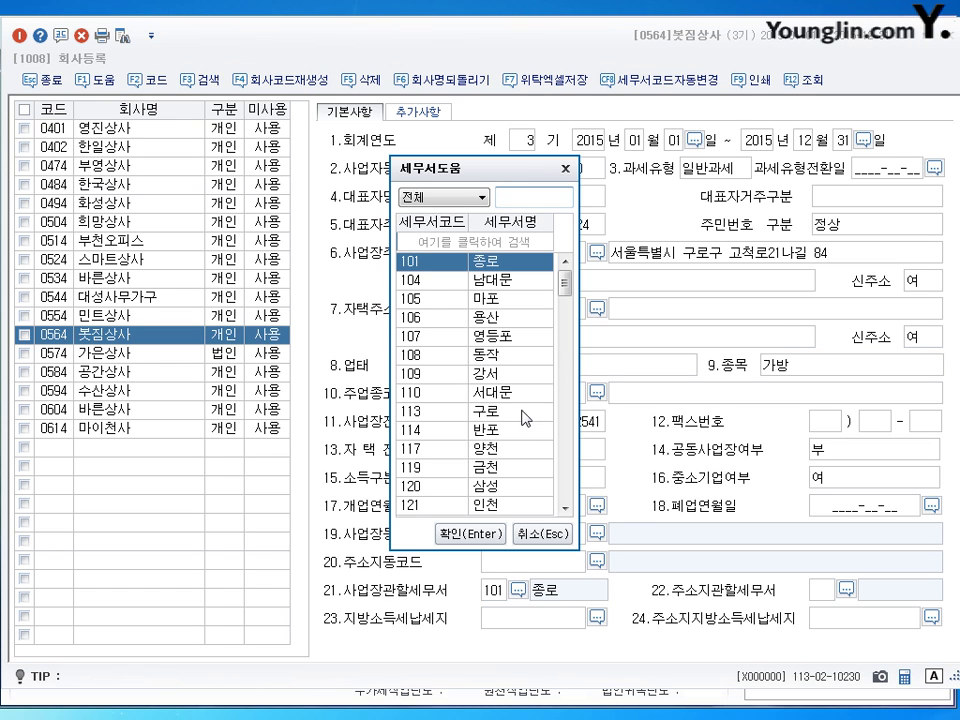
pyautogui.click(515, 411)
pyautogui.click(470, 533)
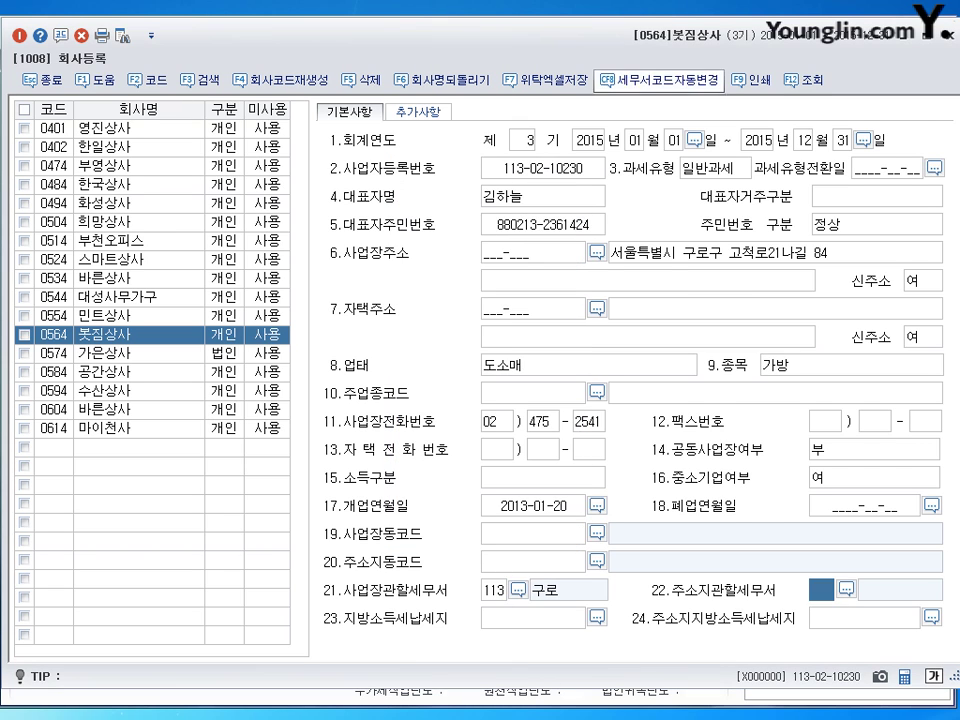
pyautogui.click(944, 36)
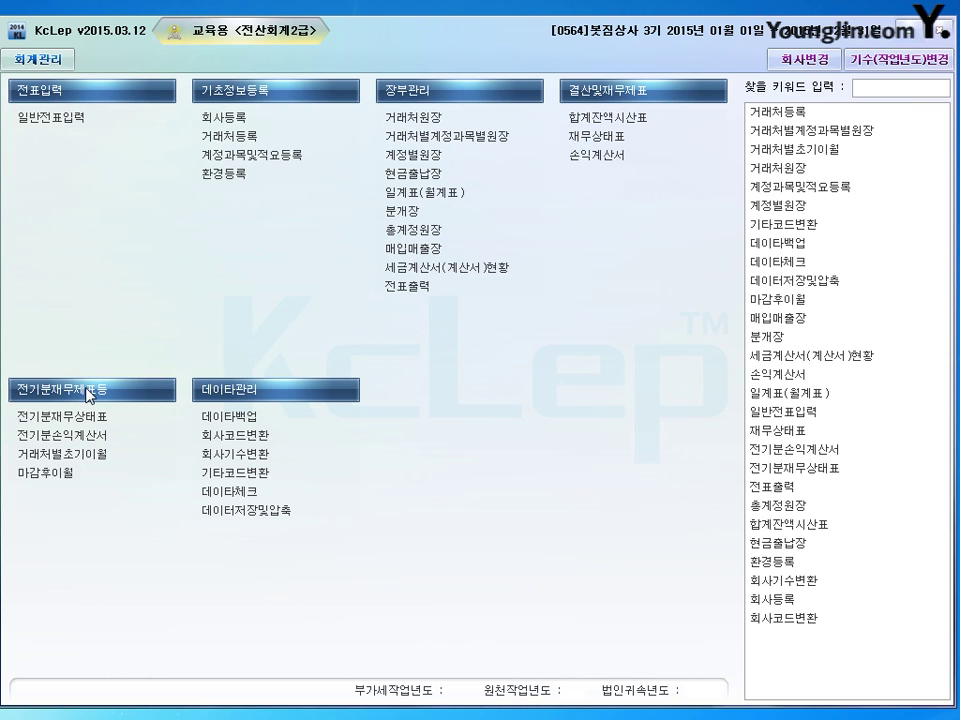
# - Open the prior-year income statement (전기분손익계산서) and set the 상품매출 amount to 528,500,000
pyautogui.click(72, 440)
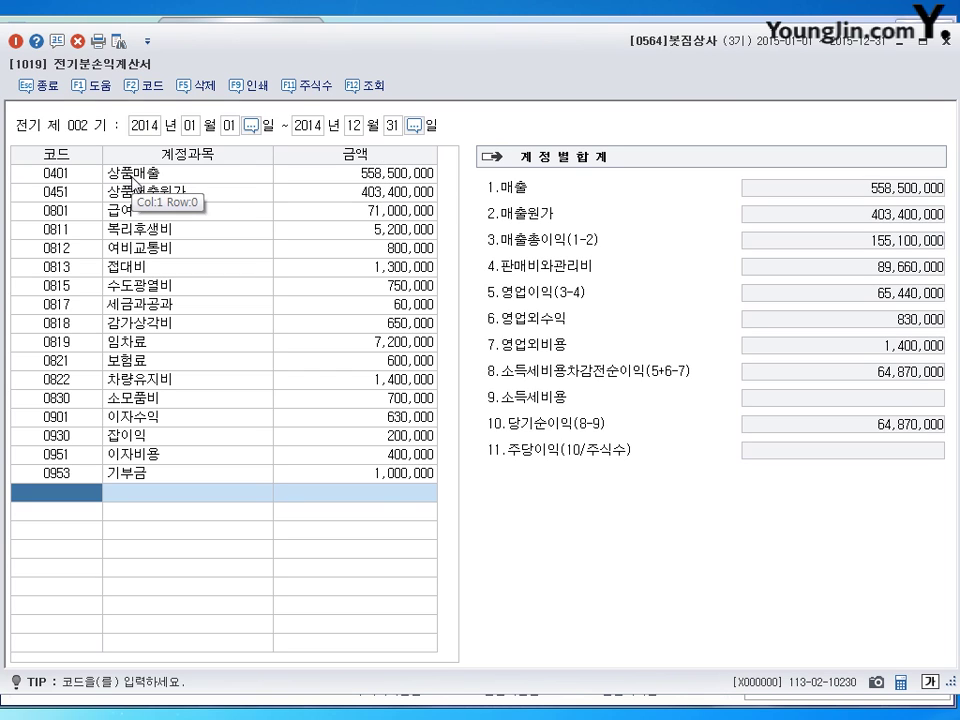
pyautogui.click(427, 176)
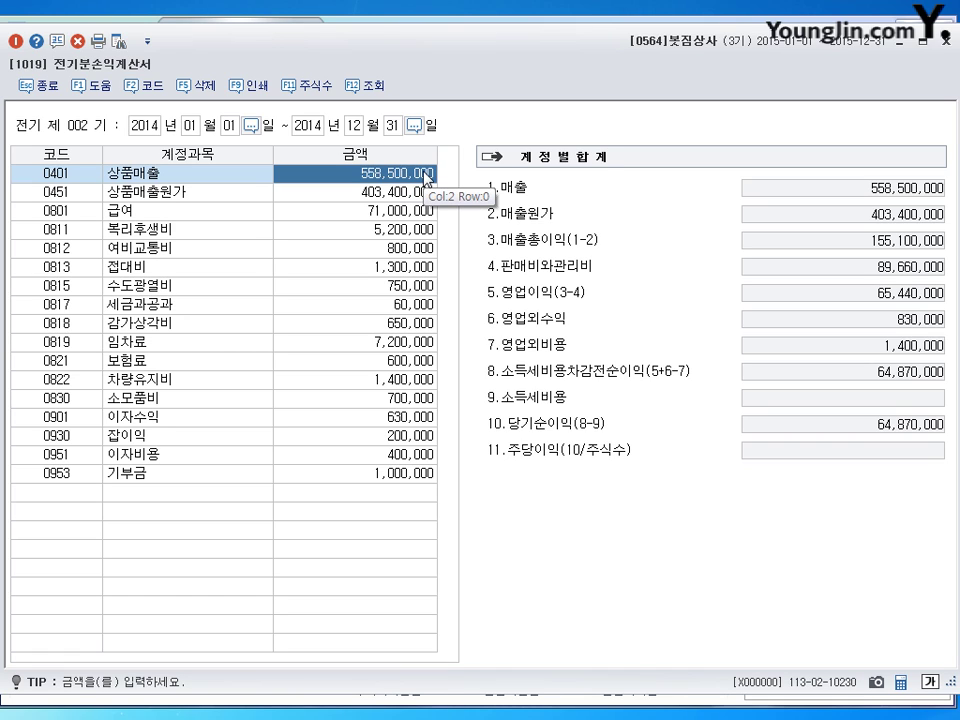
pyautogui.write('528')
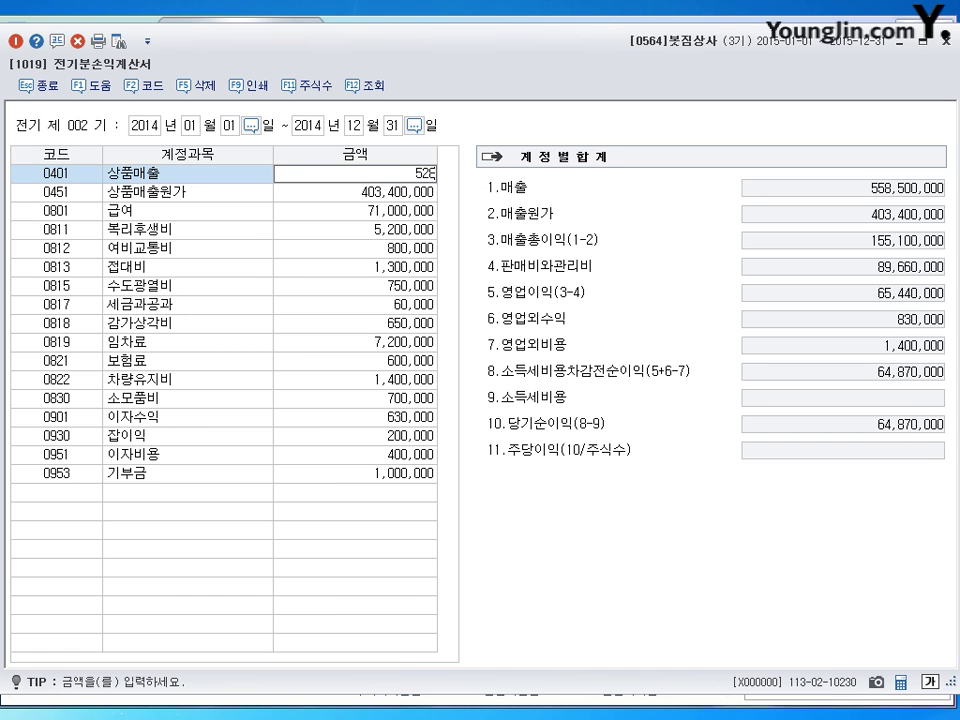
pyautogui.write(',500,000')
pyautogui.press('Return')
pyautogui.click(426, 180)
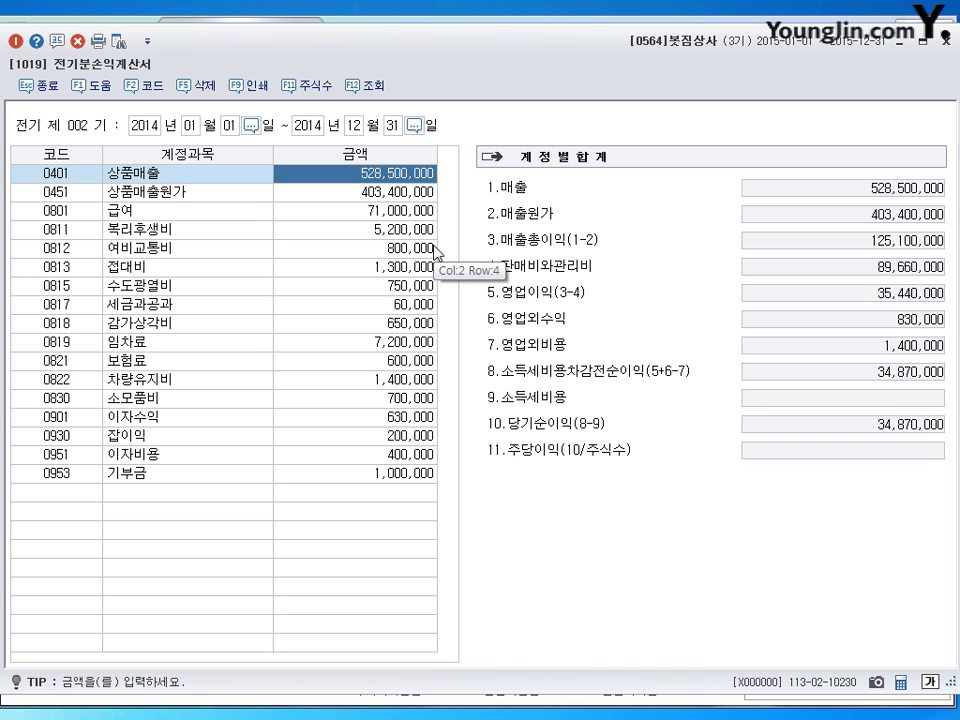
# - Check the cost breakdown of 상품매출원가 and set the 세금과공과 amount to 600,000
pyautogui.click(392, 194)
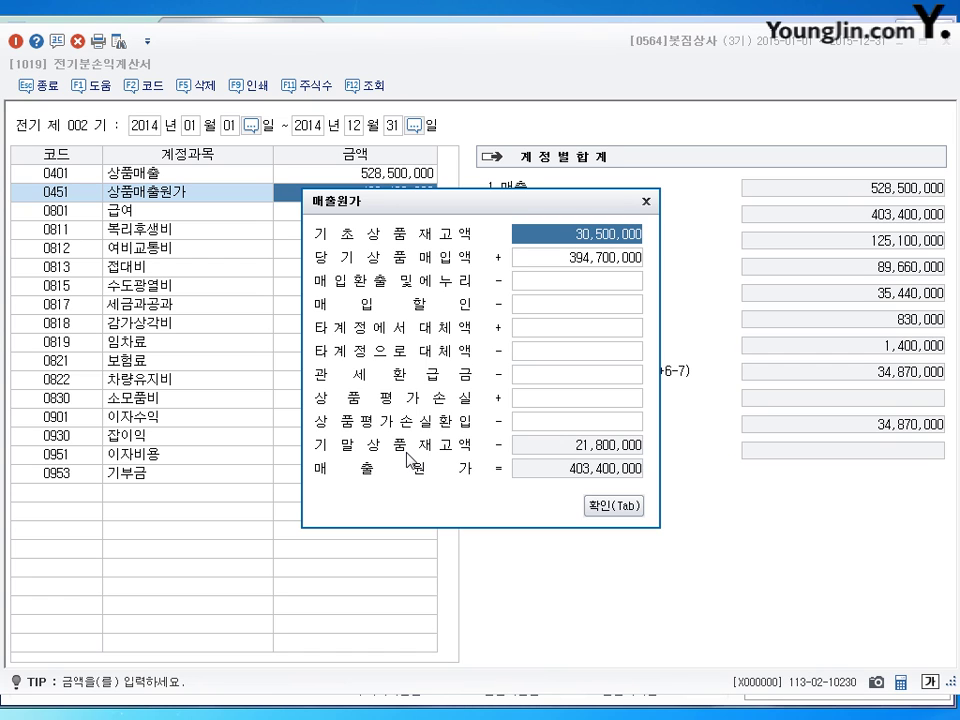
pyautogui.click(613, 506)
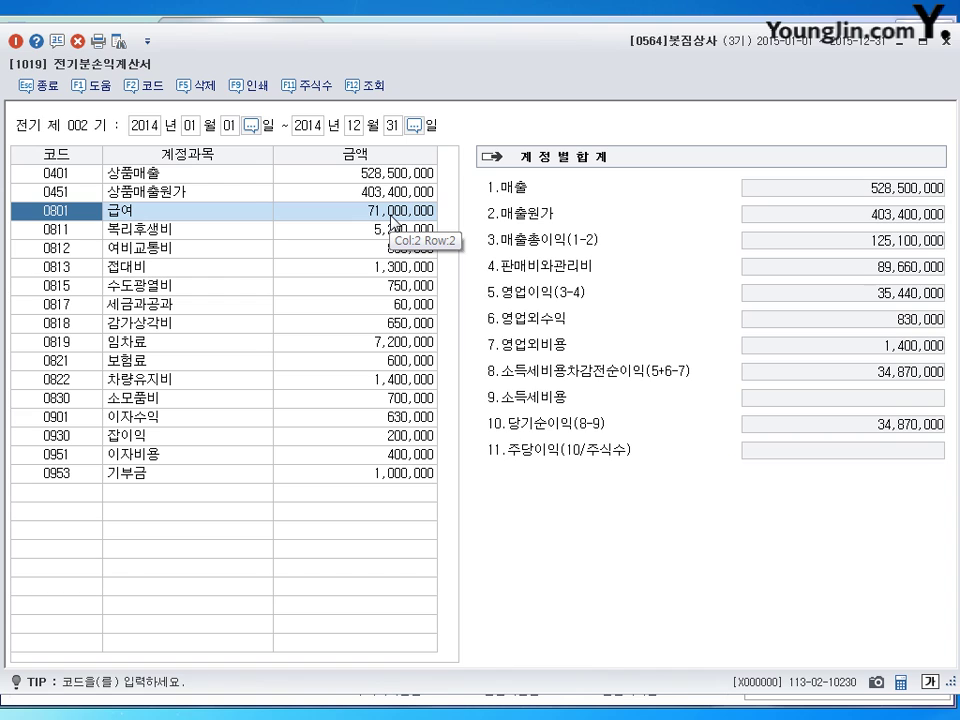
pyautogui.click(388, 304)
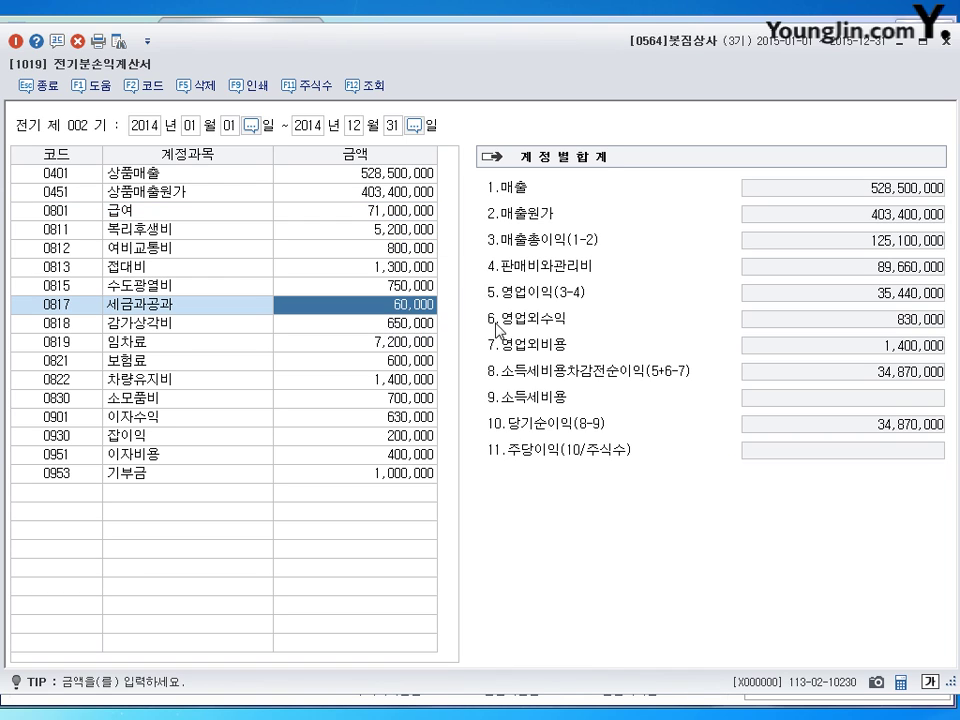
pyautogui.write('600000')
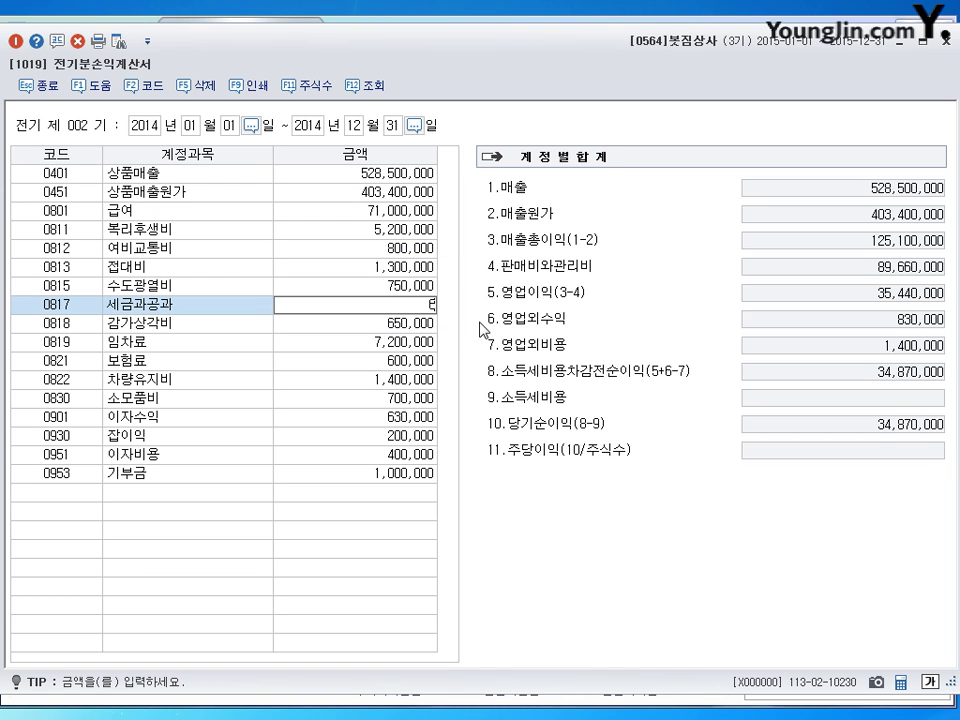
pyautogui.press('Return')
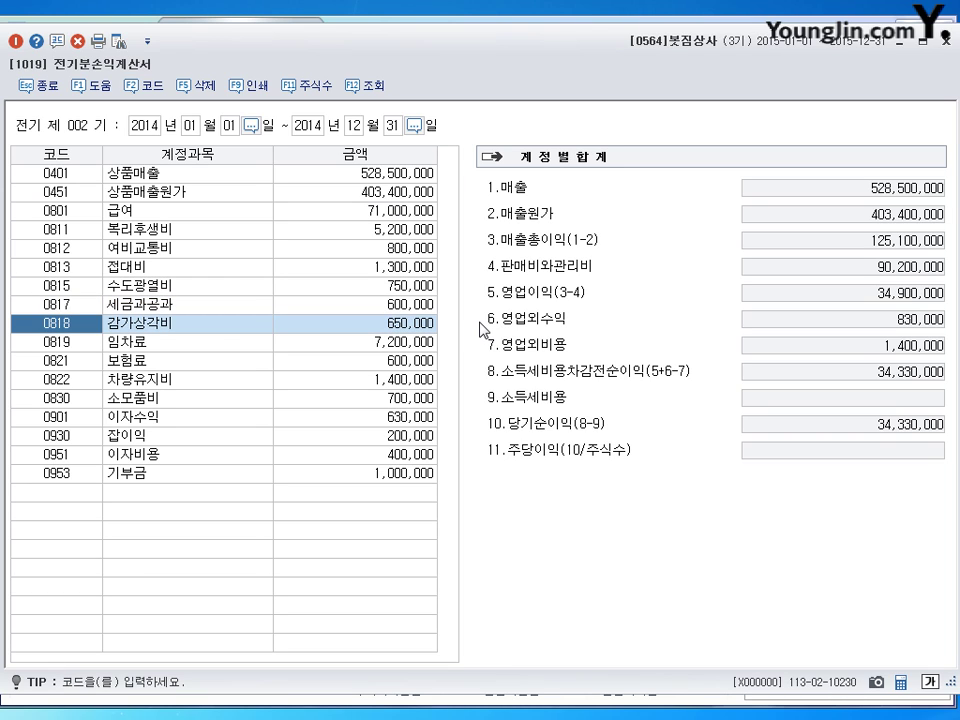
# - Add account 0833 광고선전비 with an amount of 800,000 to the prior-year income statement and close the statement
pyautogui.click(60, 493)
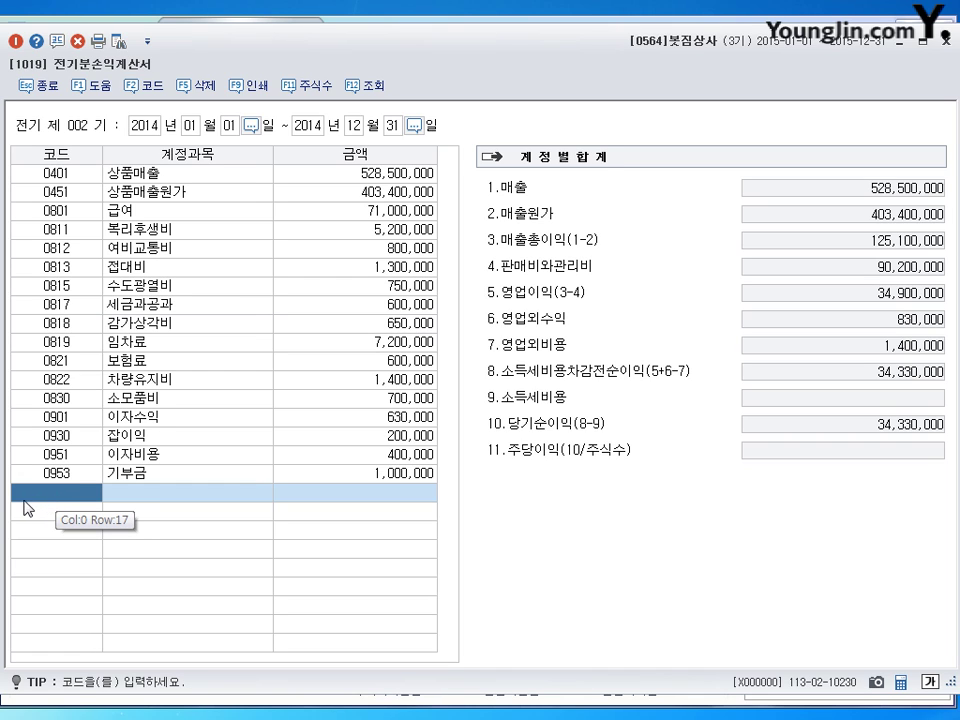
pyautogui.click(93, 492)
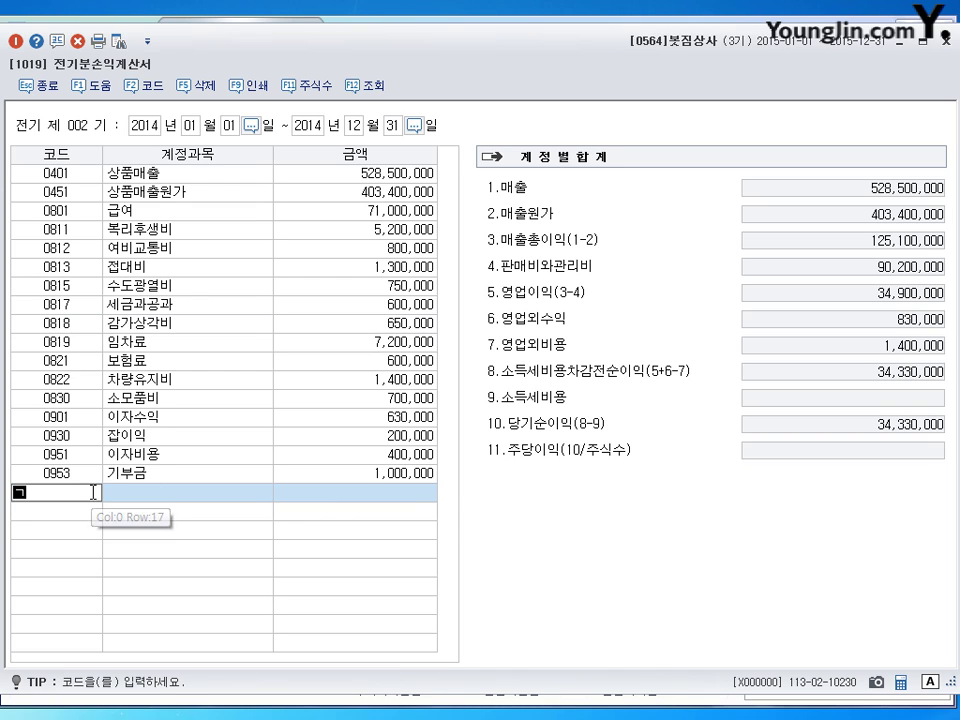
pyautogui.write('광')
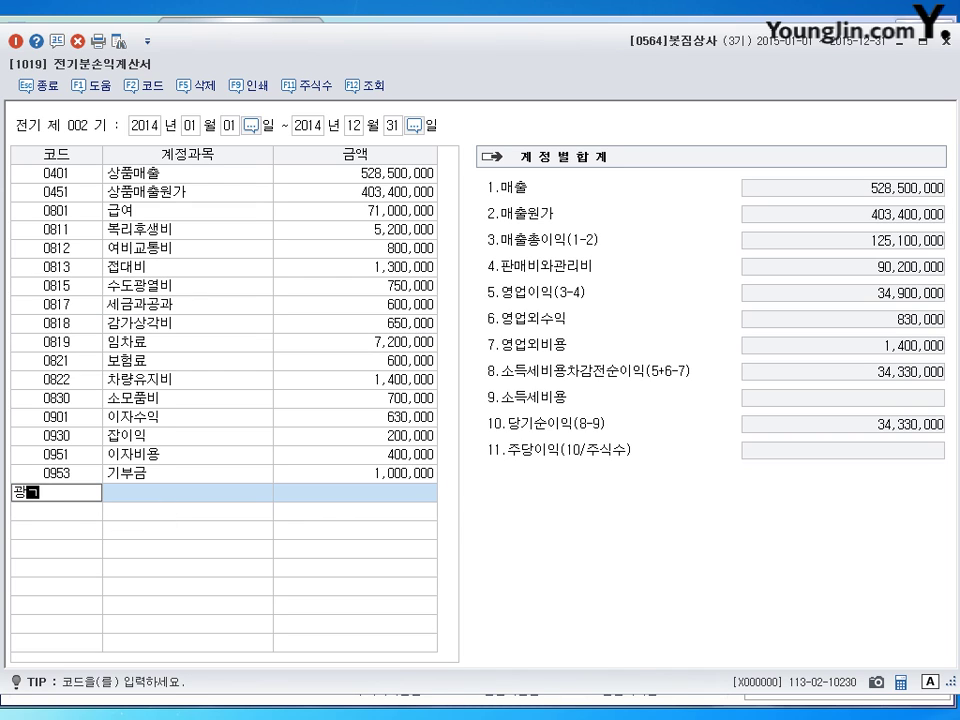
pyautogui.write('고')
pyautogui.press('Return')
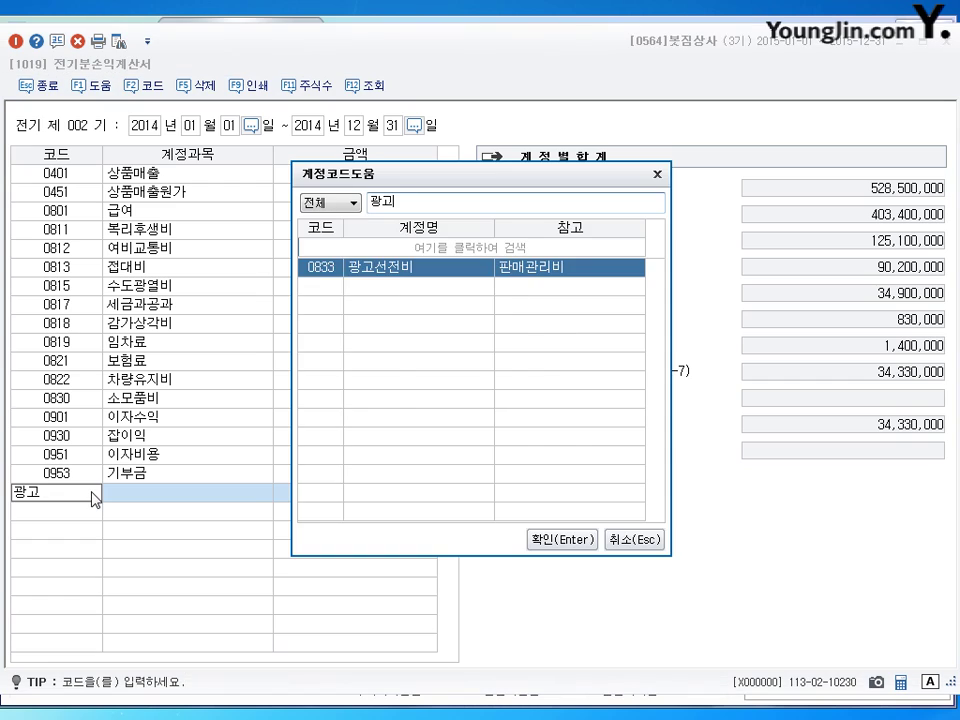
pyautogui.press('Return')
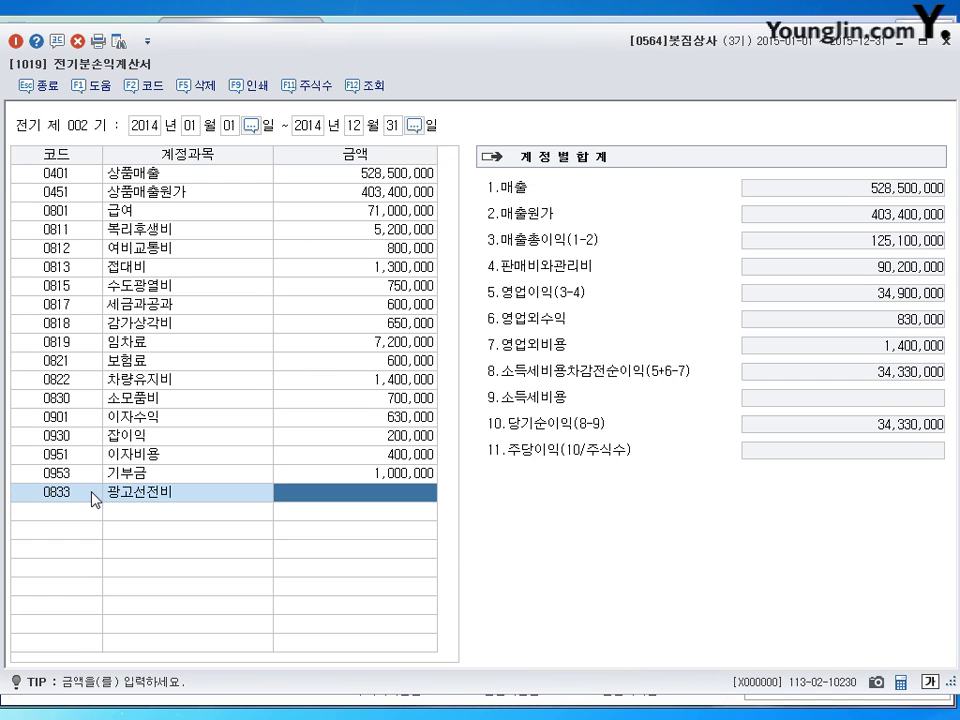
pyautogui.write('800000')
pyautogui.press('Return')
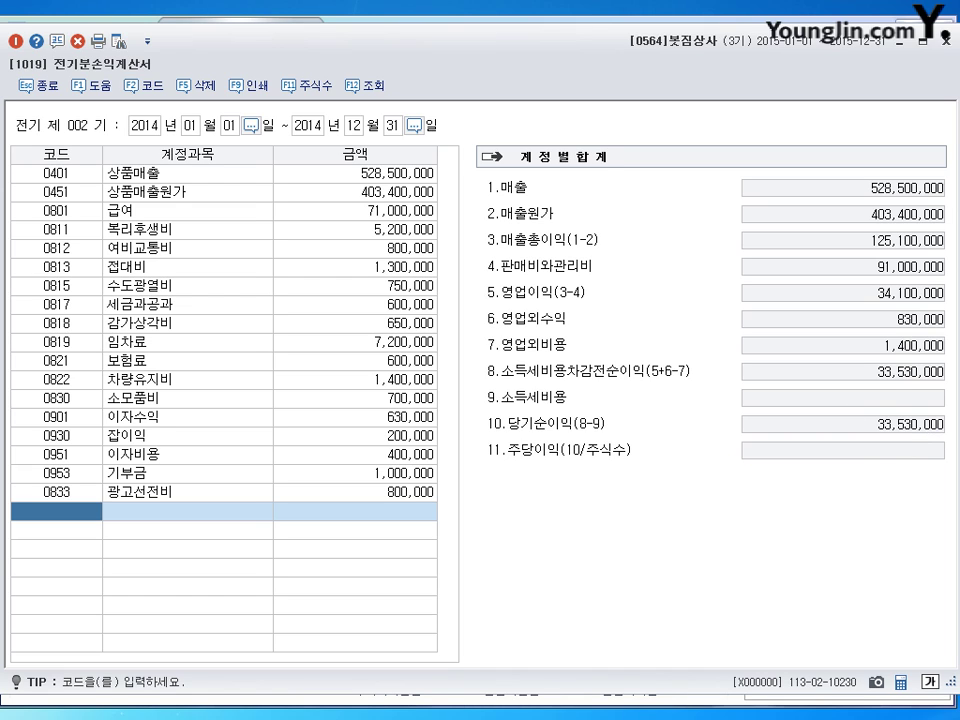
pyautogui.click(945, 41)
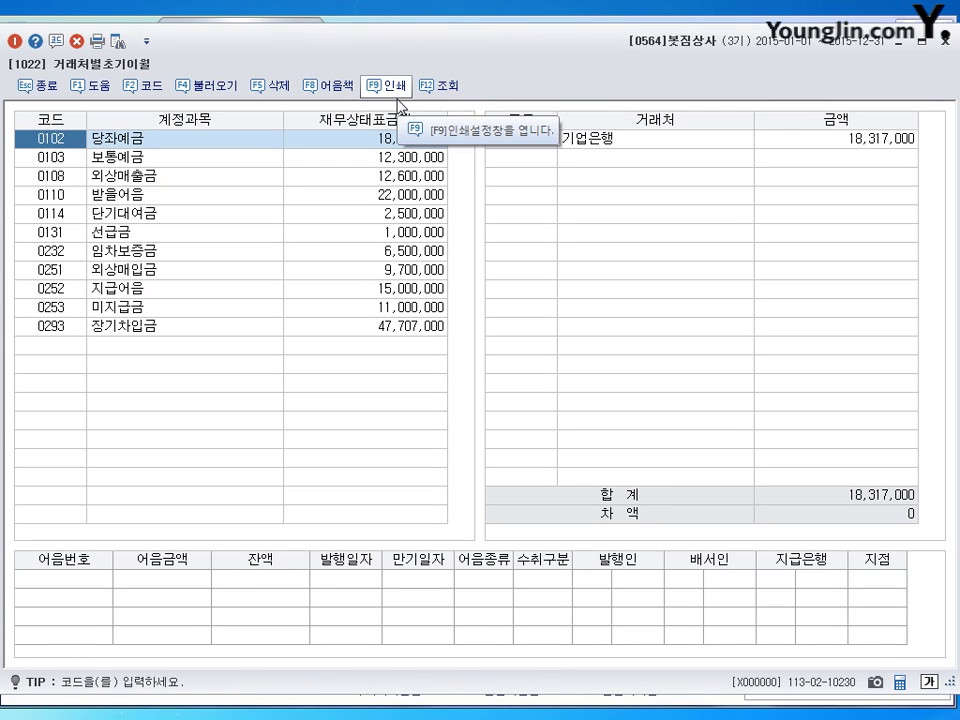
# - In 거래처별초기이월, set the 외상매출금 opening balance of 올림상사 to 3,800,000
pyautogui.click(129, 177)
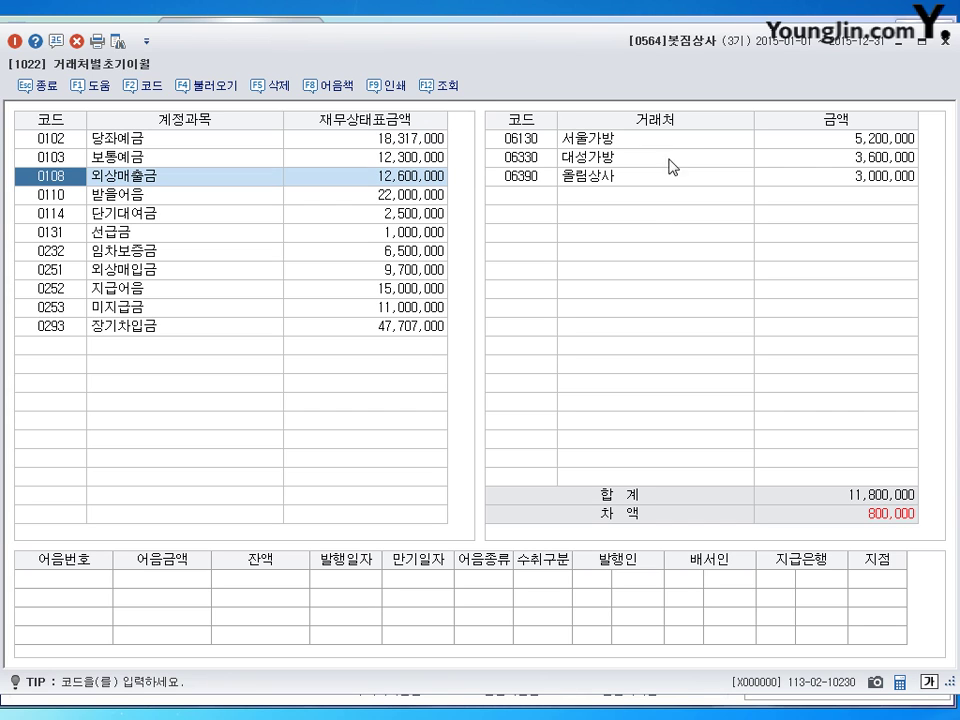
pyautogui.click(841, 182)
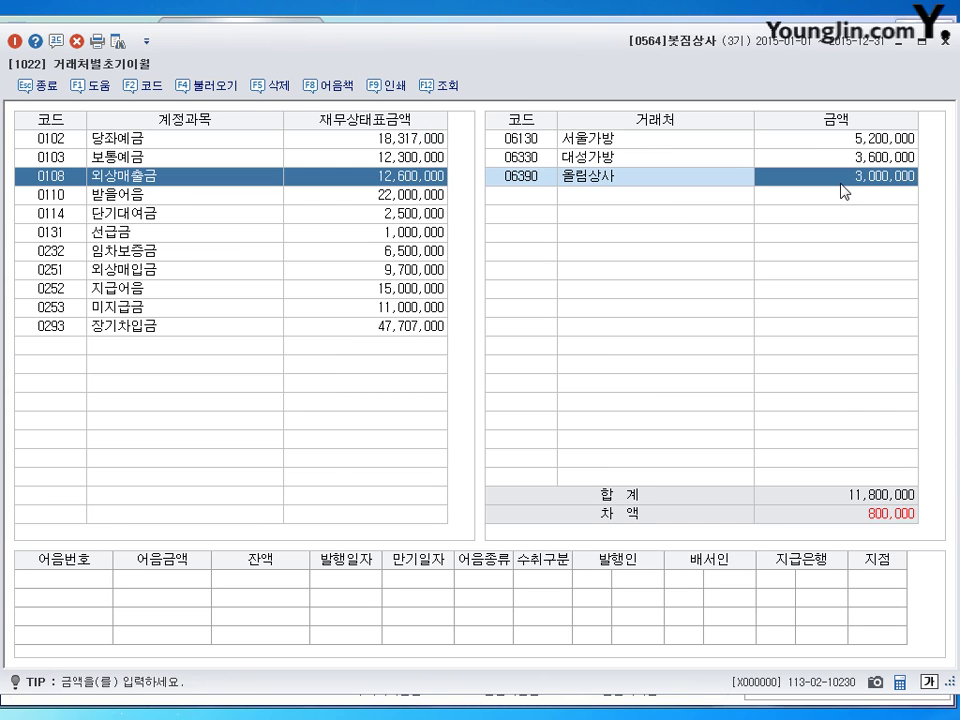
pyautogui.write('3800000')
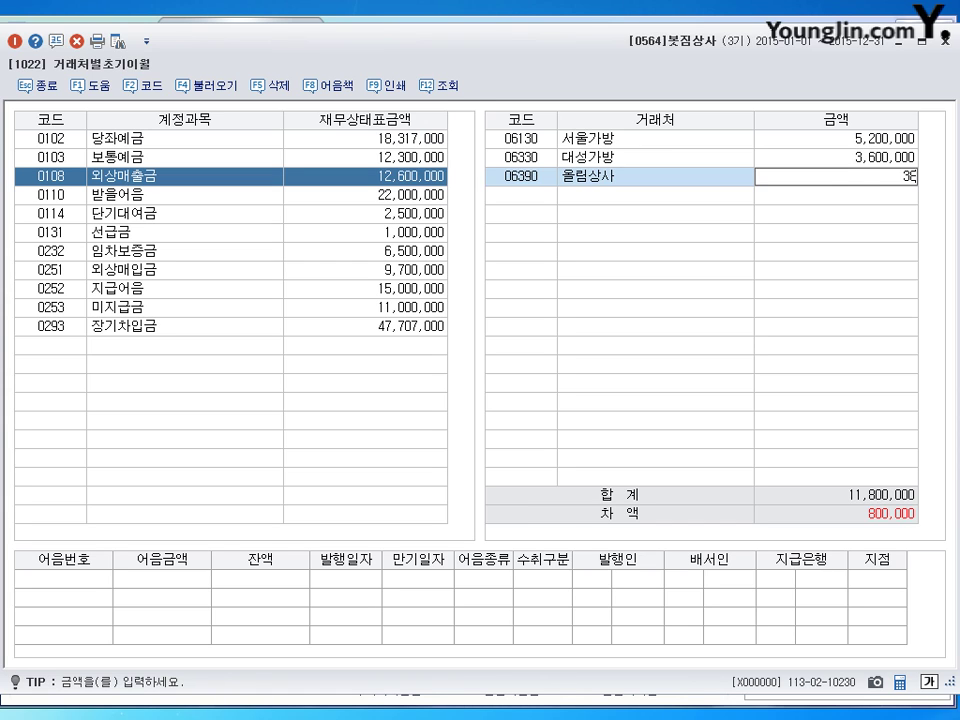
pyautogui.press('Return')
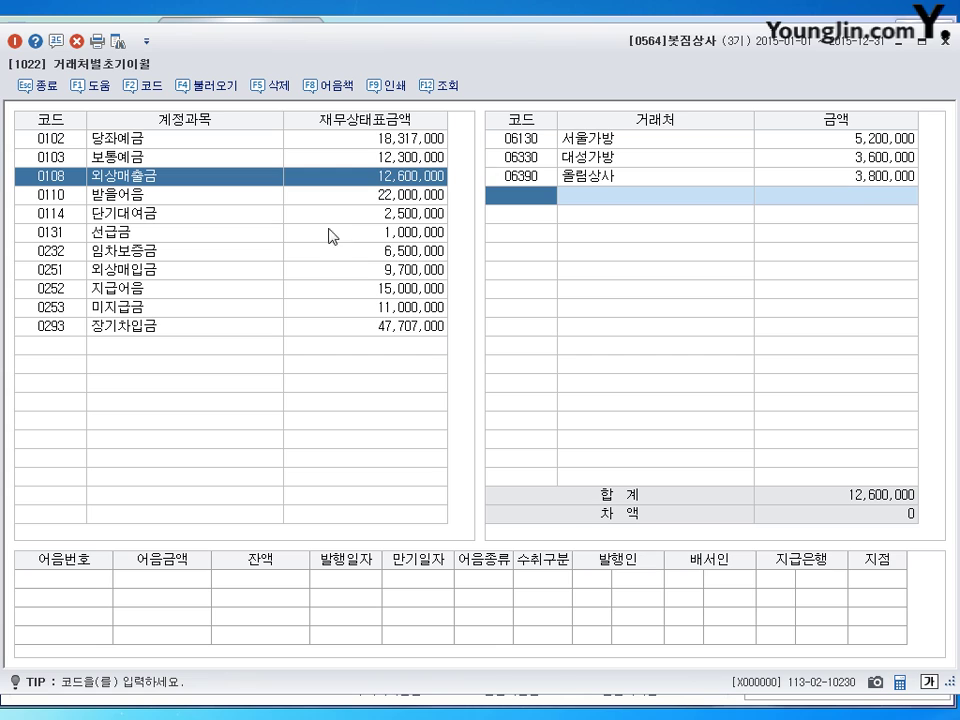
# - Add 고운상사 to the 외상매입금 opening balances with an amount of 1,500,000 and close 거래처별초기이월
pyautogui.click(148, 272)
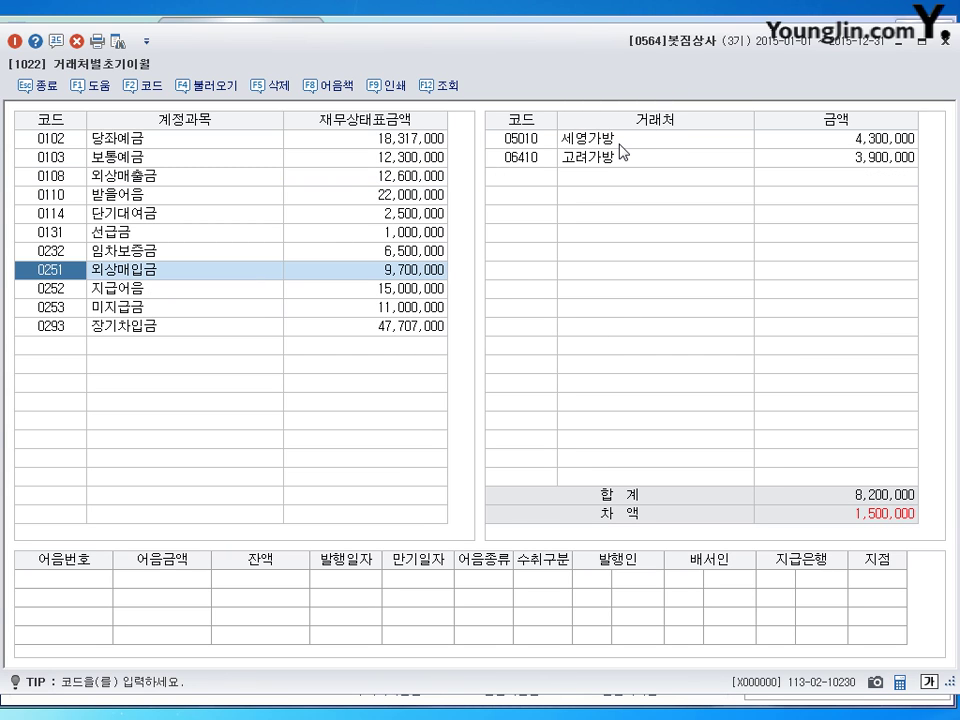
pyautogui.click(528, 178)
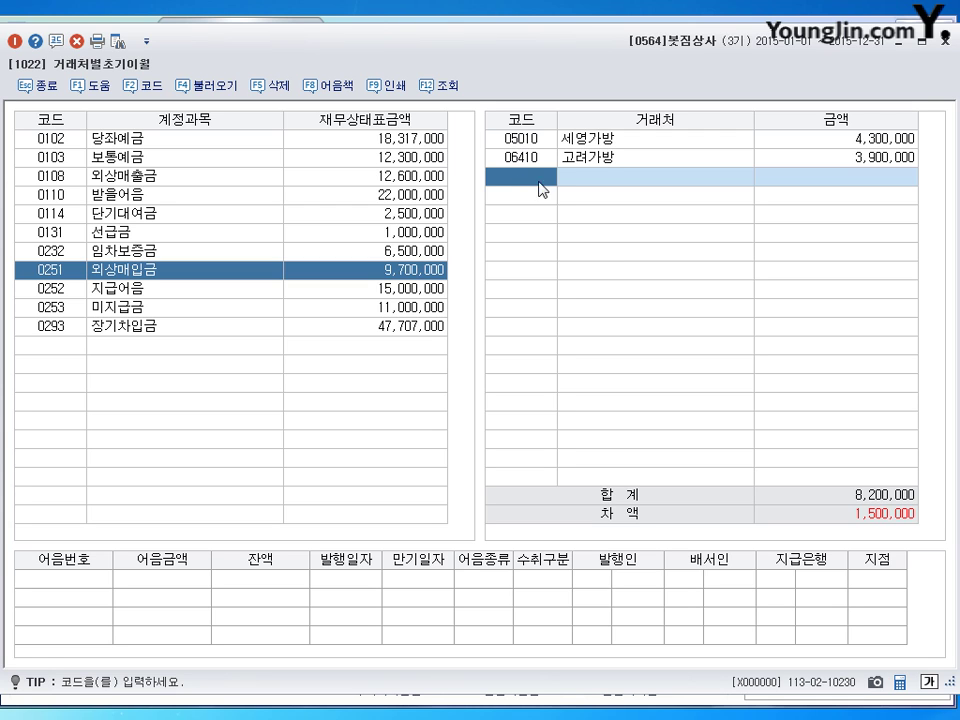
pyautogui.click(145, 88)
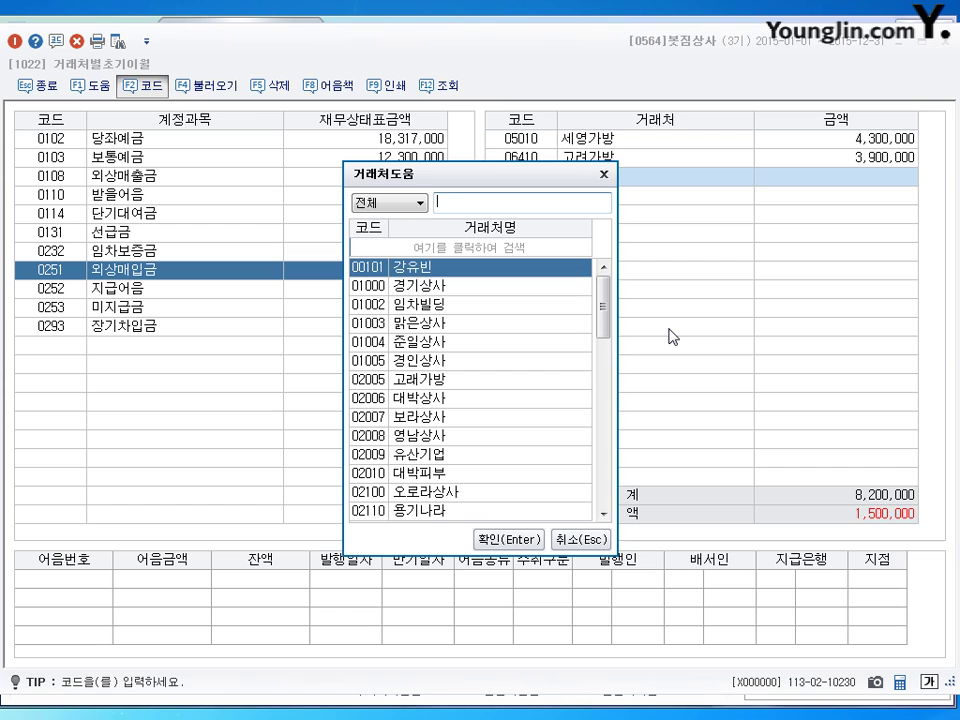
pyautogui.write('고운')
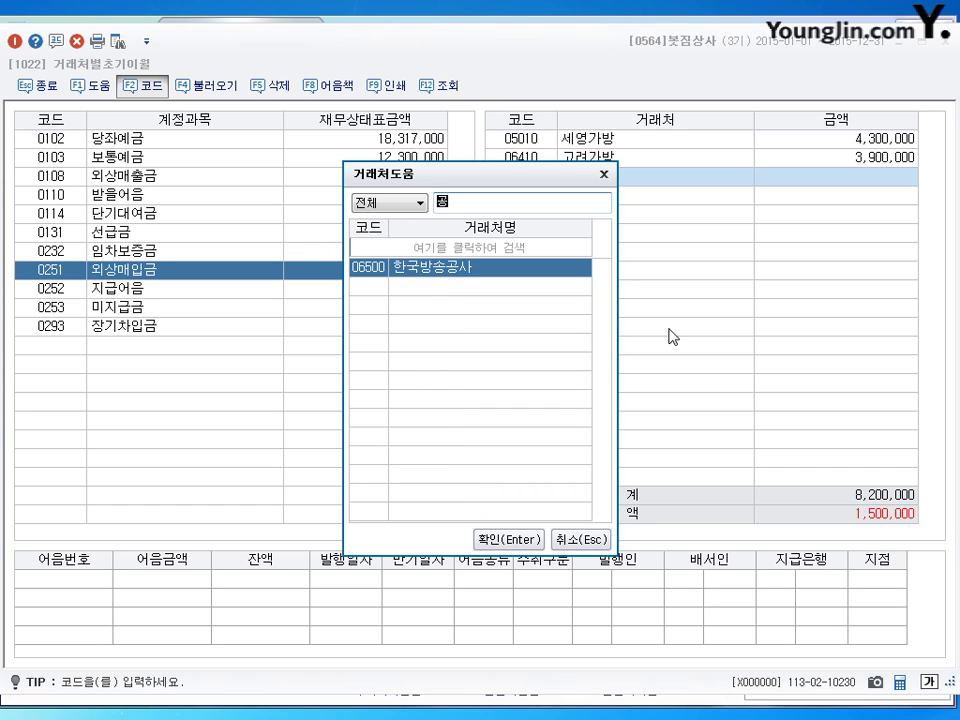
pyautogui.press('Return')
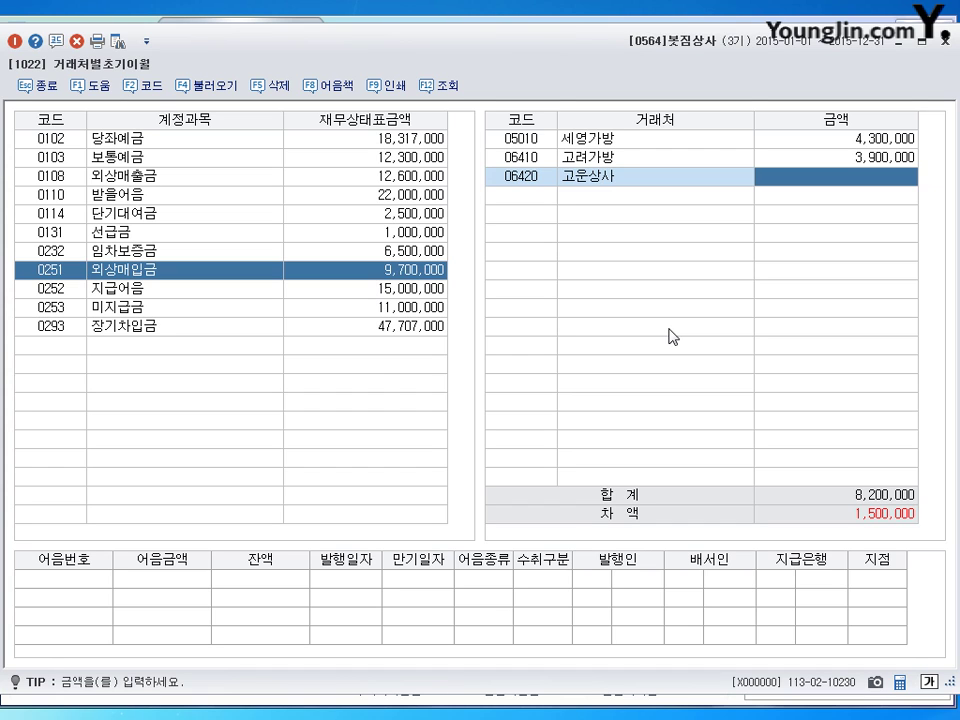
pyautogui.write('1500000')
pyautogui.press('Return')
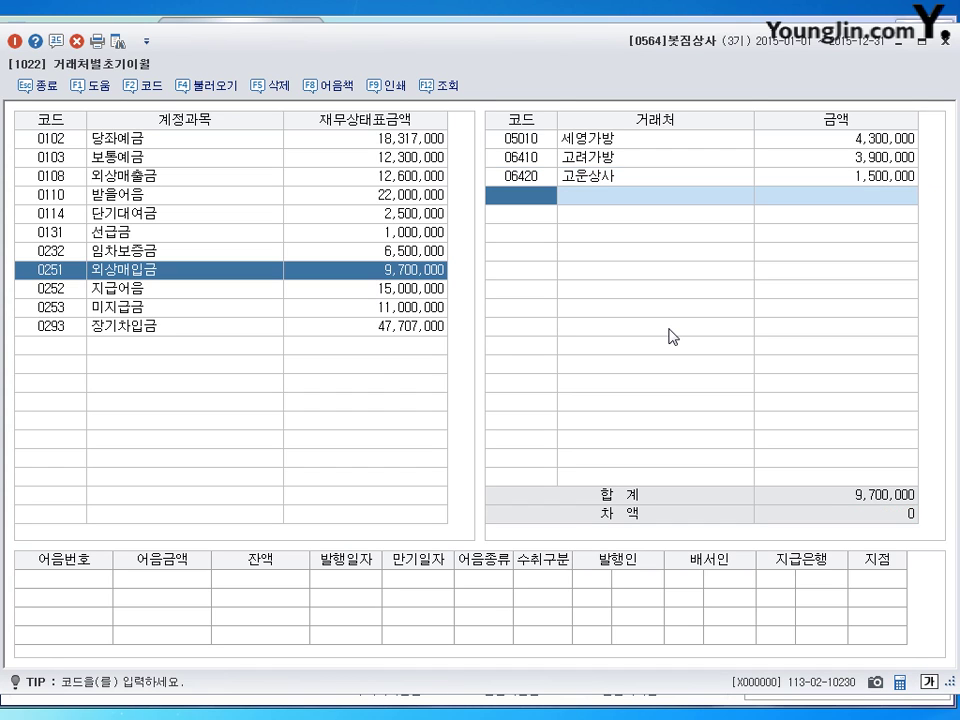
pyautogui.click(946, 42)
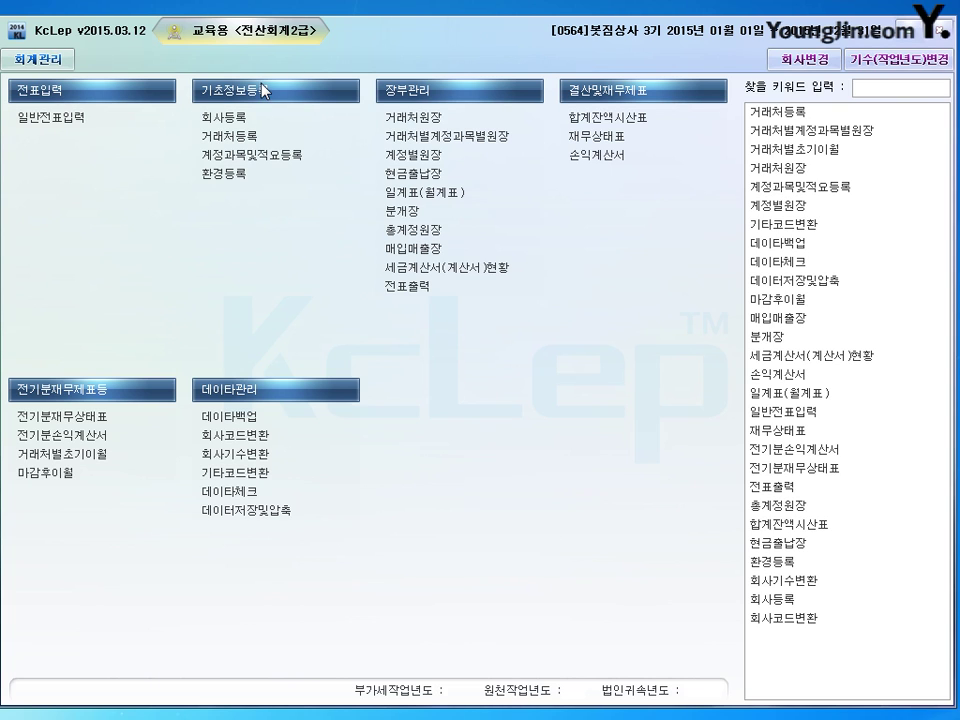
# - In 계정과목및적요등록, add 대체적요 no. 3 "명절선물대금 지급" to the 판매관리비 account 0811 복리후생비 and close the window
pyautogui.click(265, 157)
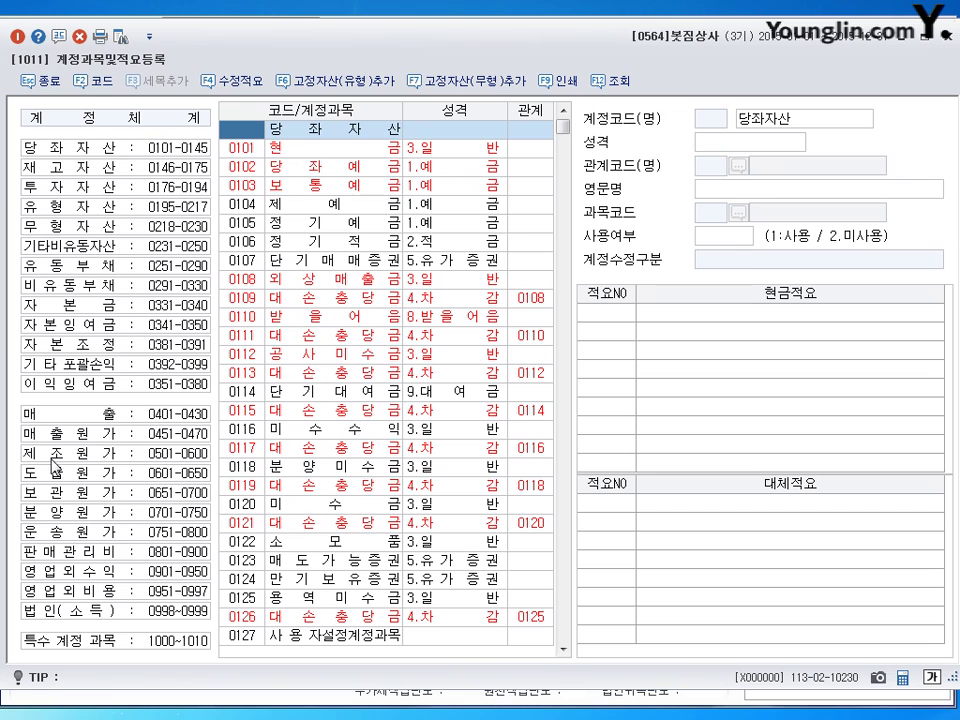
pyautogui.click(75, 551)
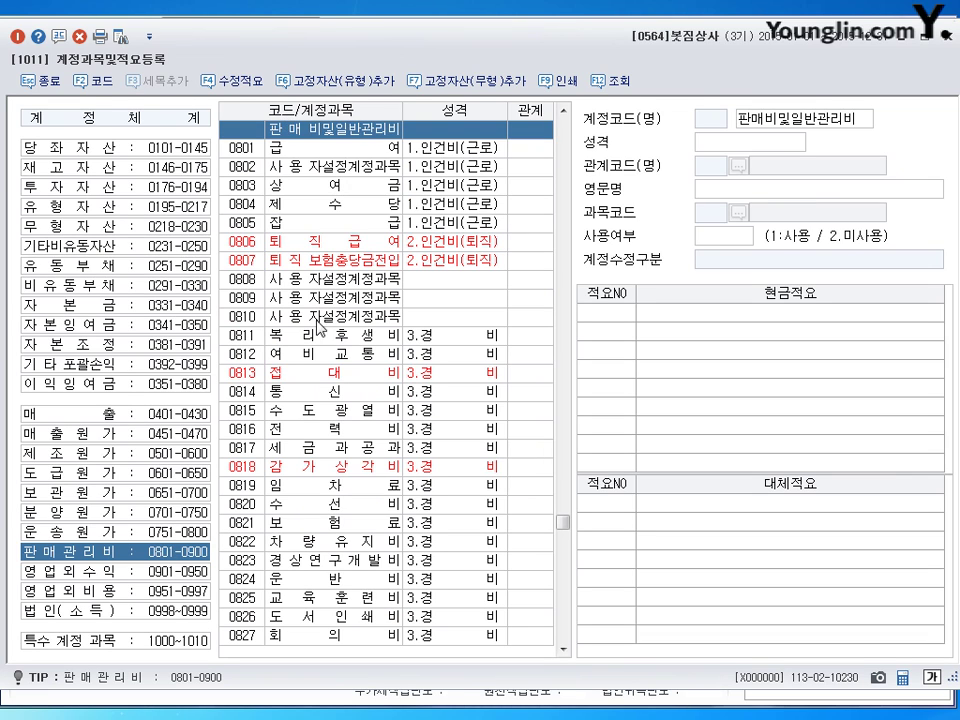
pyautogui.click(240, 335)
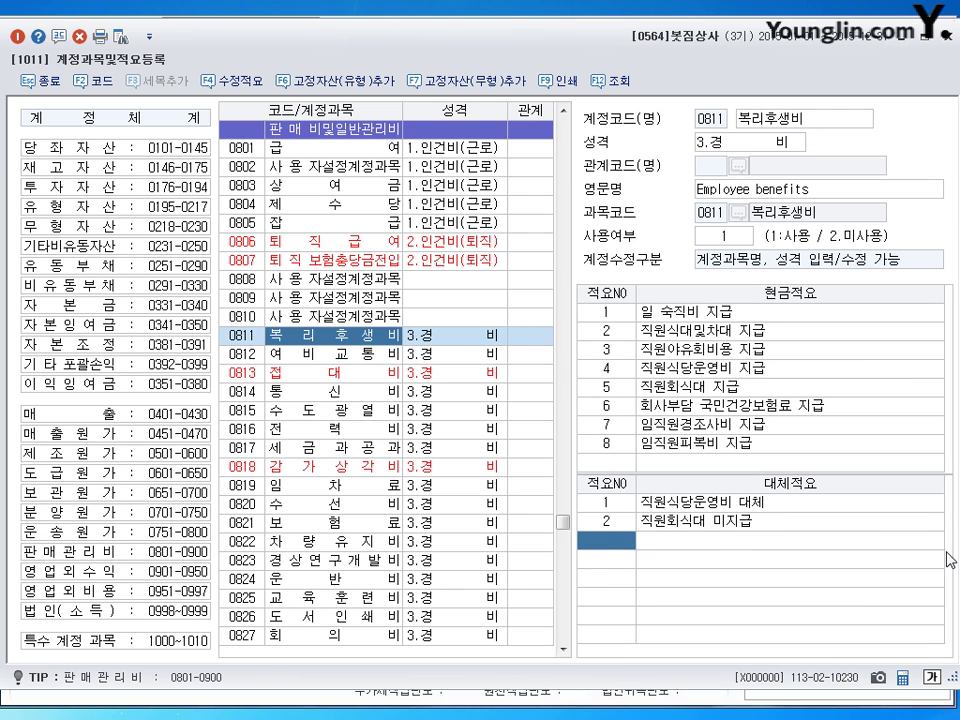
pyautogui.click(621, 552)
pyautogui.write('3')
pyautogui.press('Return')
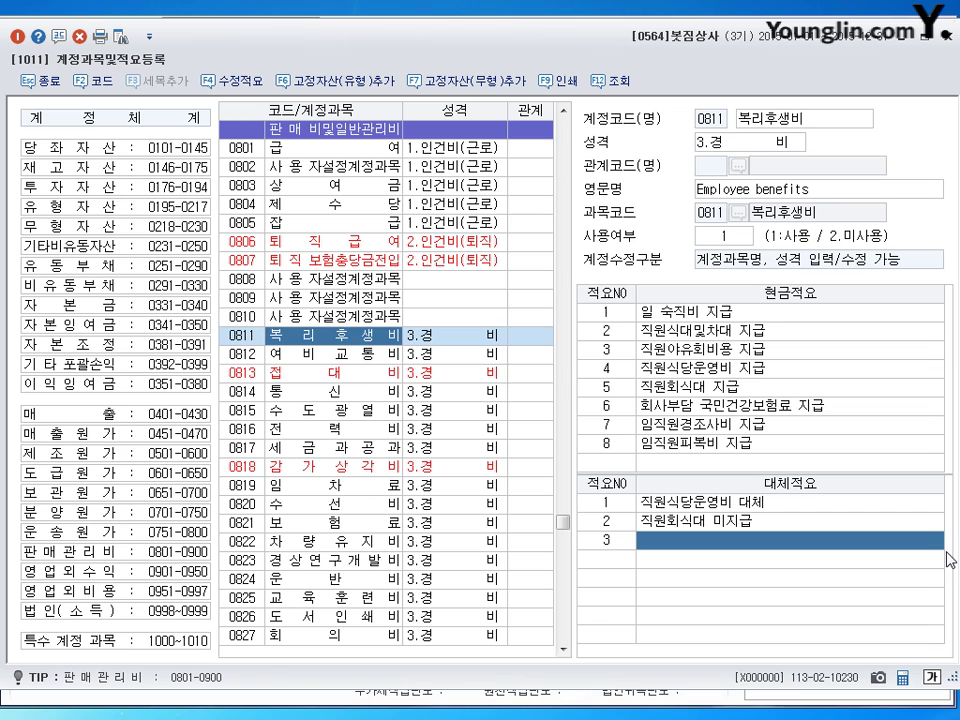
pyautogui.write('ㅁ')
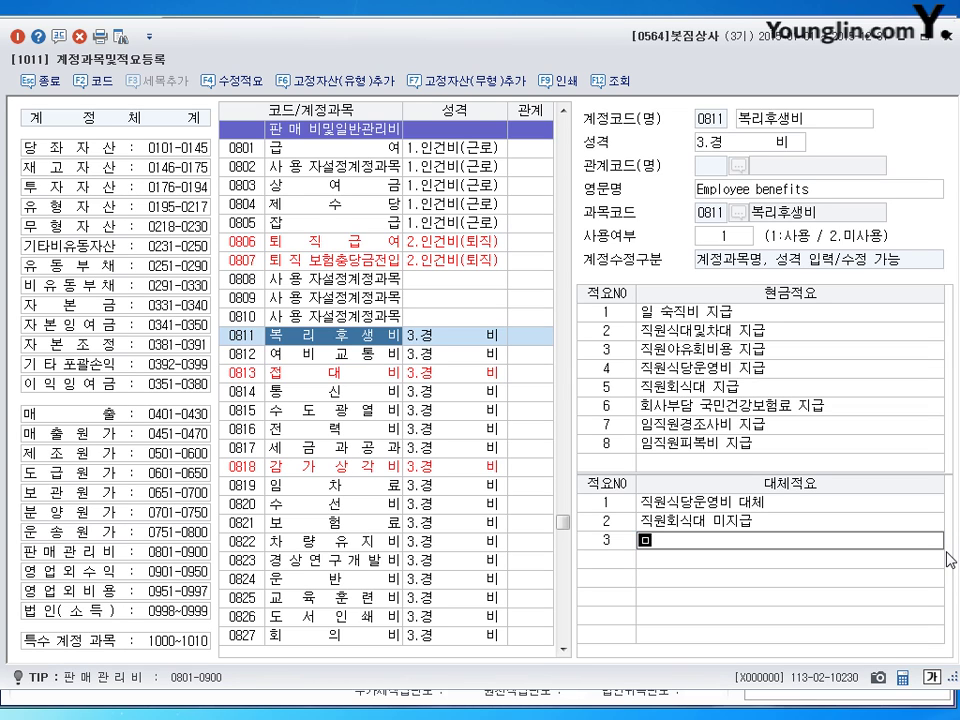
pyautogui.write('ㅕㅇㅈㅓㄹㅅㅓㄴㅁㅜㄹㄷㅐㅂ')
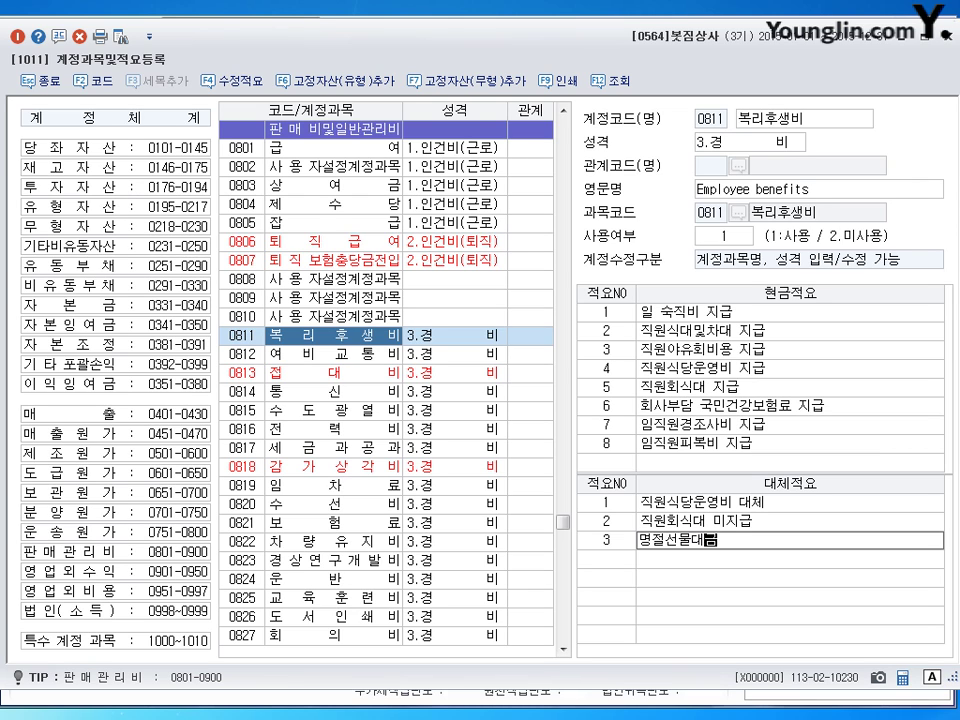
pyautogui.write('ㅡㅁ ㅈㅣㄱ')
pyautogui.press('Return')
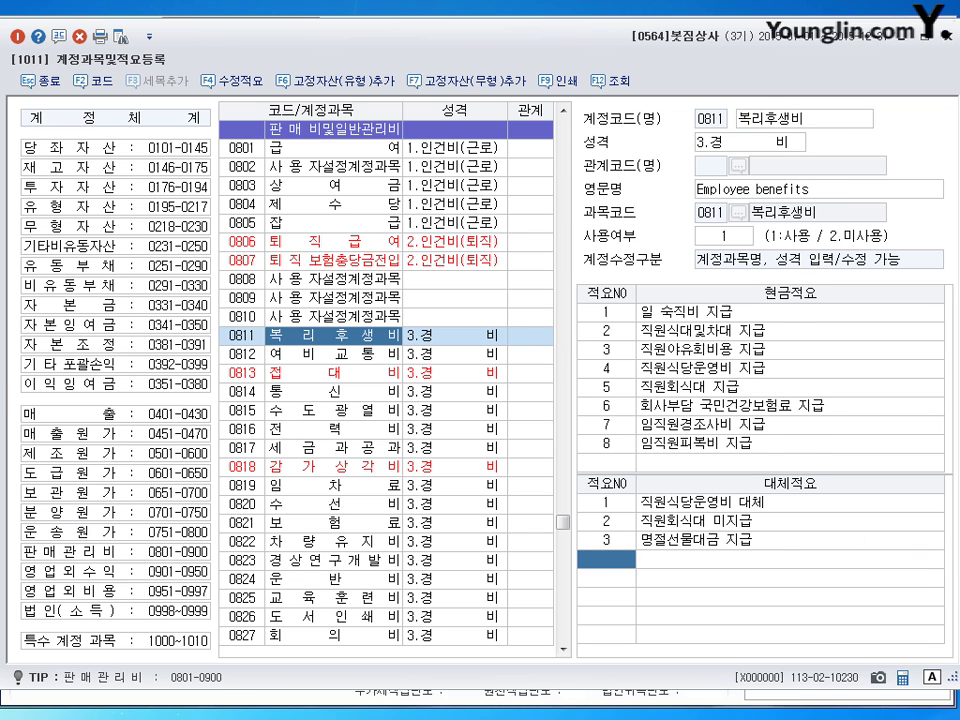
pyautogui.click(949, 38)
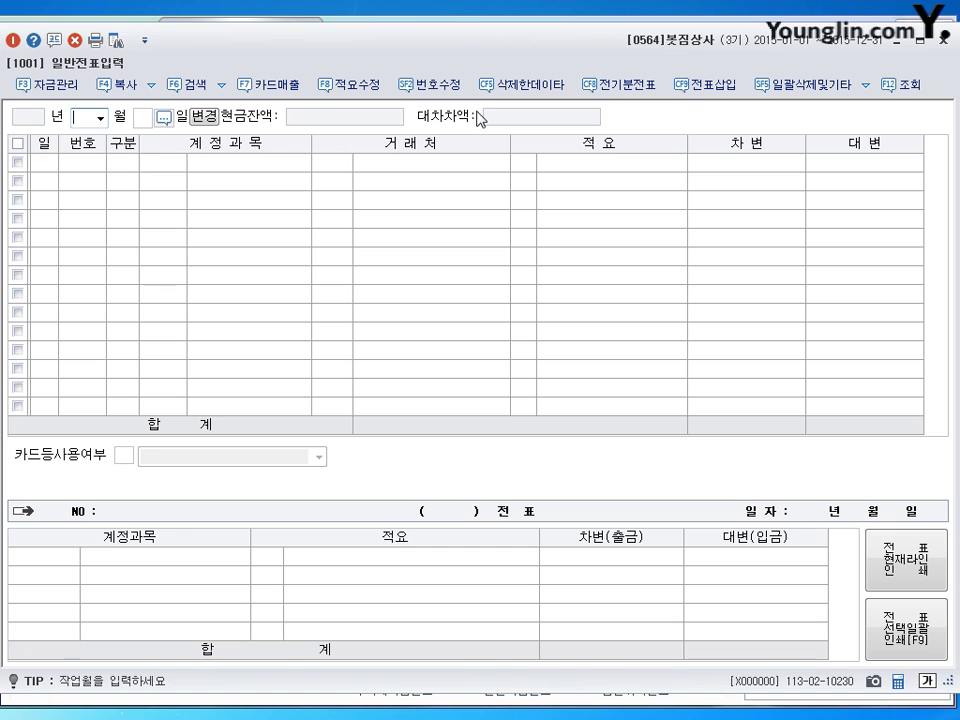
# - In 일반전표입력 for month 08, enter a day 10 debit line for account 0831 수수료비용 of 40,000
pyautogui.write('08')
pyautogui.press('Return')
pyautogui.press('Return')
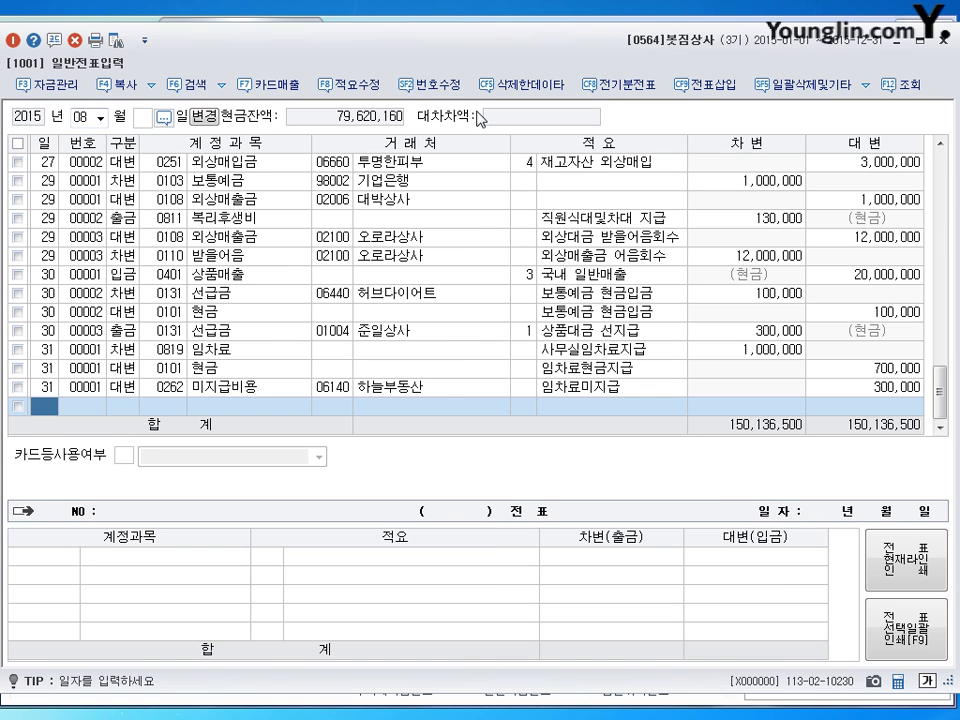
pyautogui.write('10')
pyautogui.press('Return')
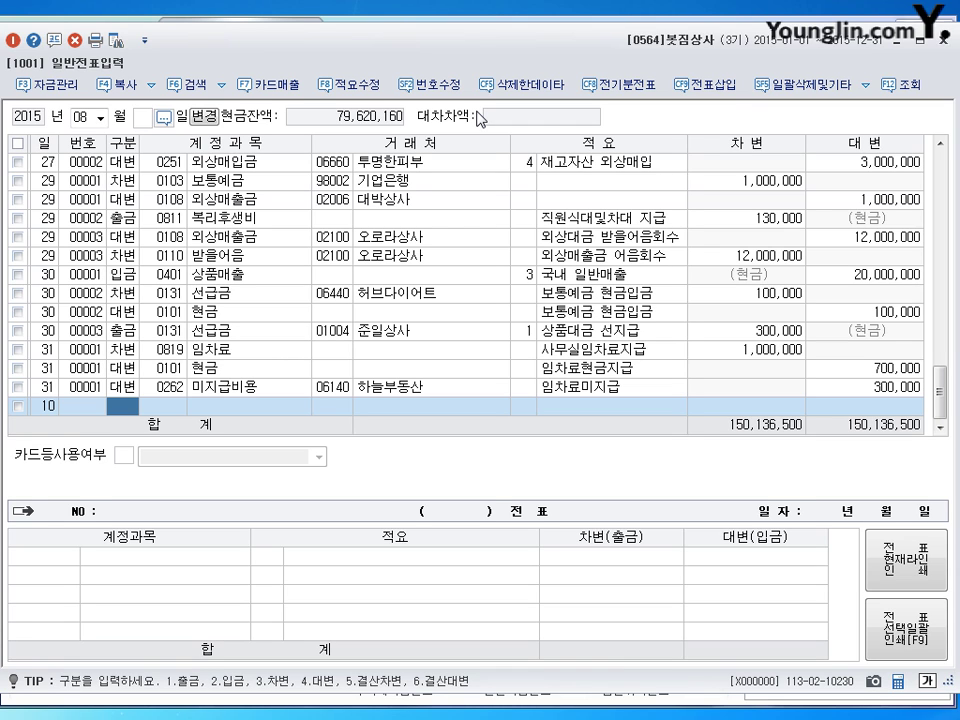
pyautogui.write('3')
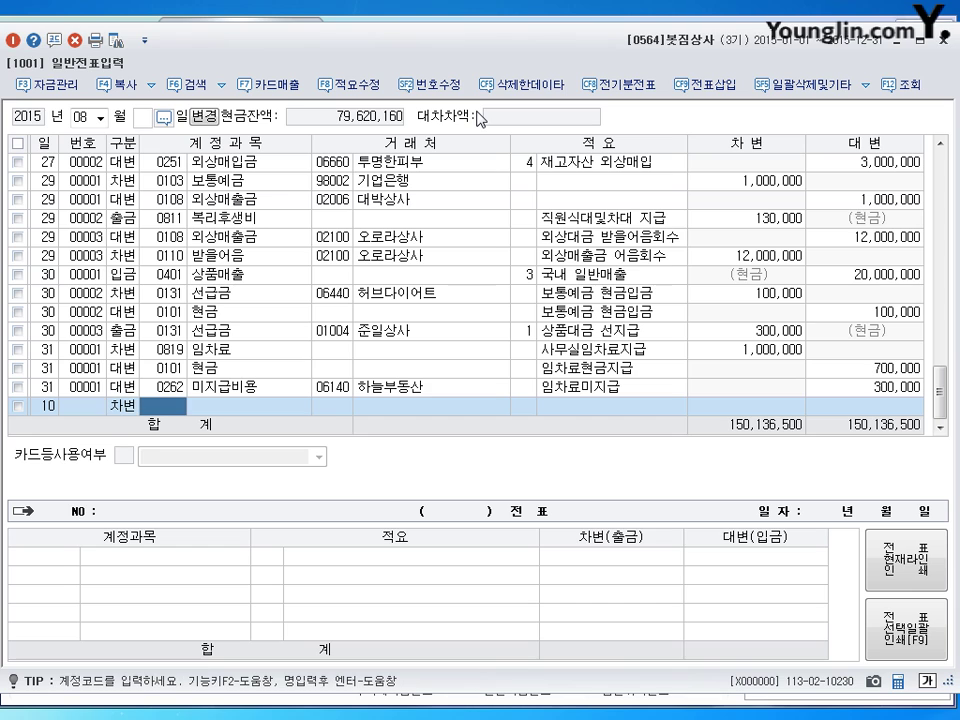
pyautogui.write('8')
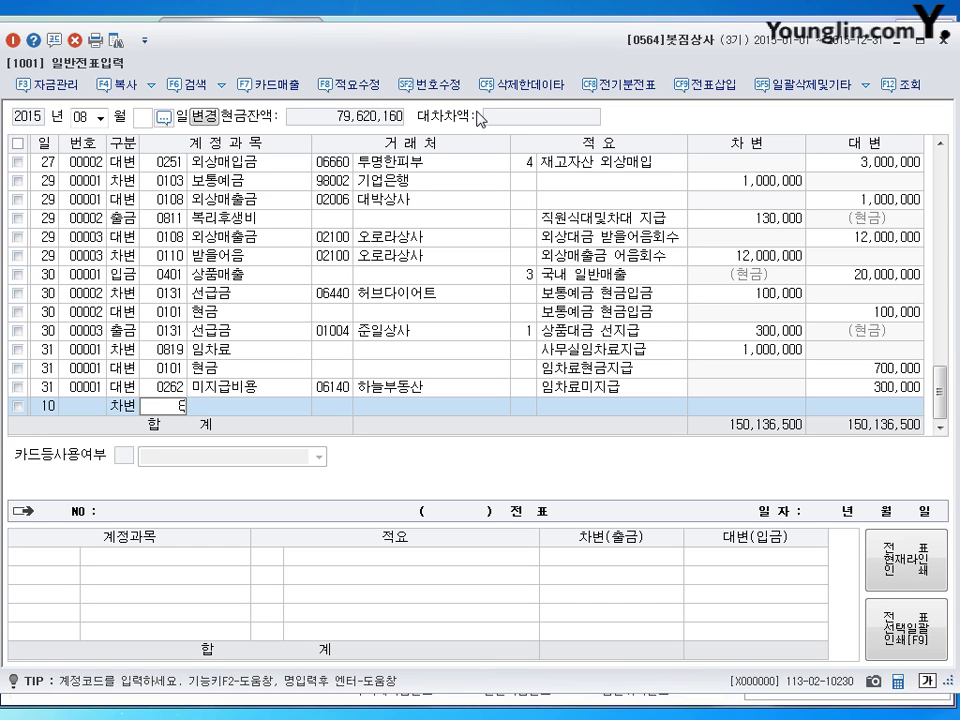
pyautogui.write('31')
pyautogui.press('Return')
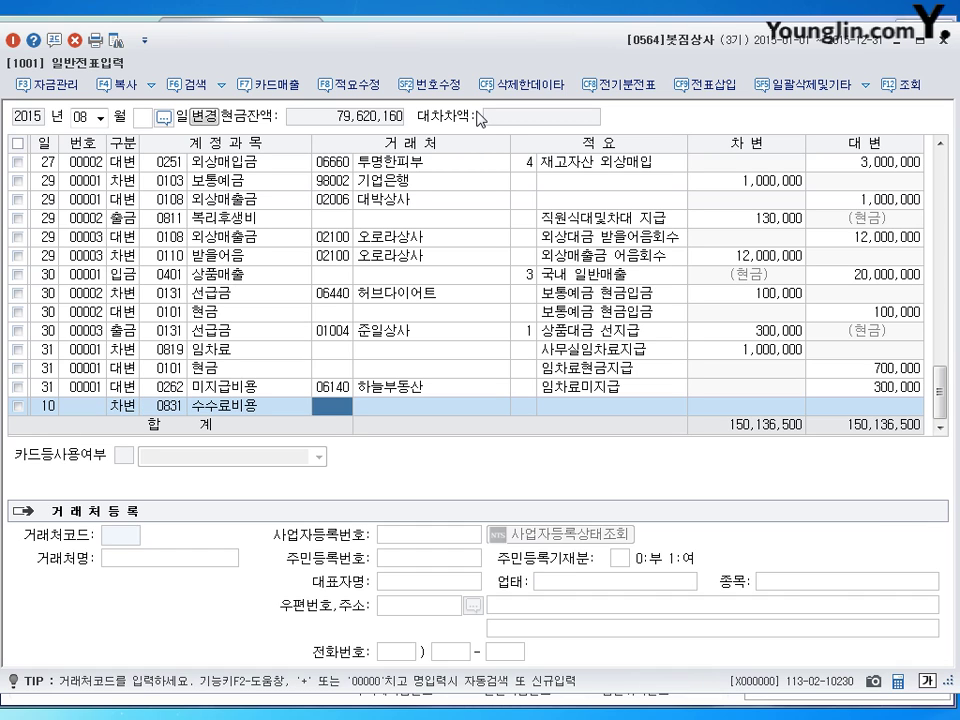
pyautogui.press('Return')
pyautogui.press('Return')
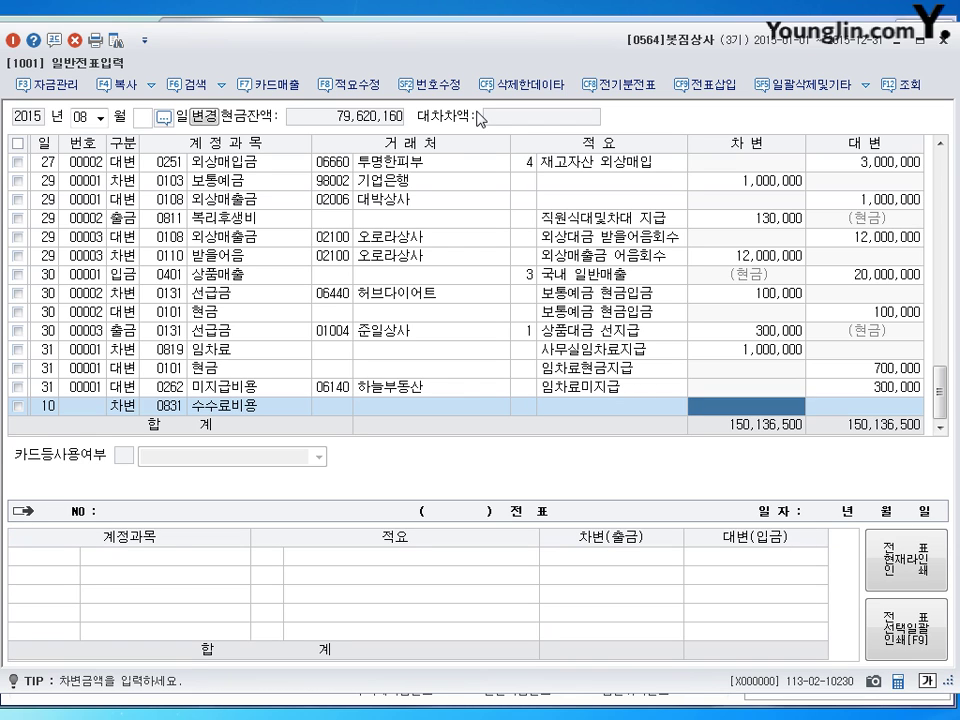
pyautogui.write('400000')
pyautogui.press('Return')
# - Add a debit line for account 0103 보통예금 of 3,960,000 to the August 10 voucher
pyautogui.write('310')
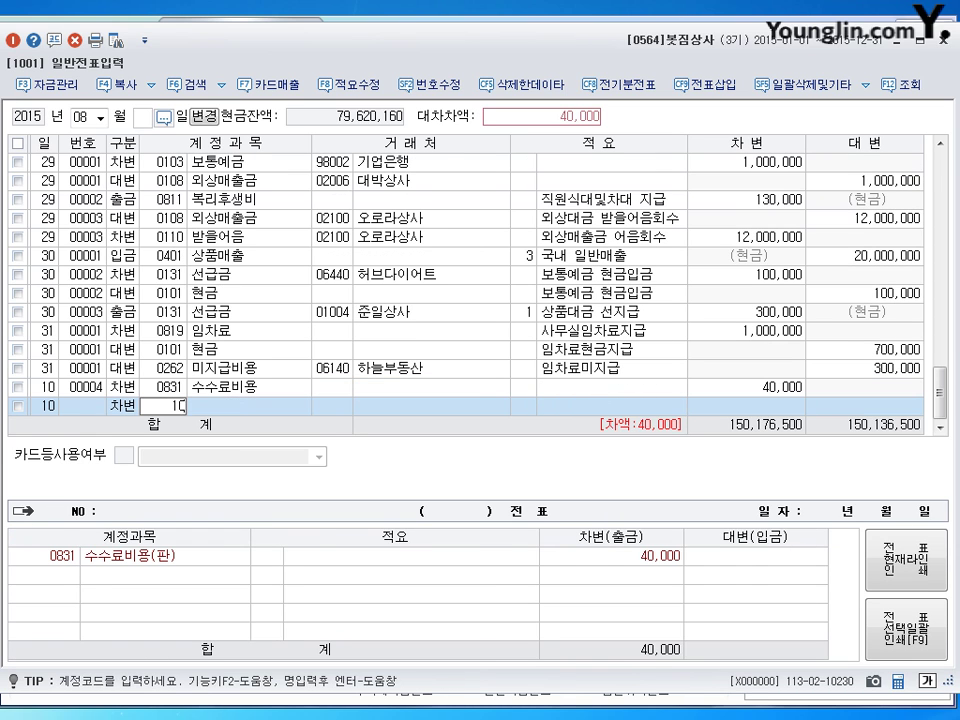
pyautogui.write('3')
pyautogui.press('Return')
pyautogui.press('Return')
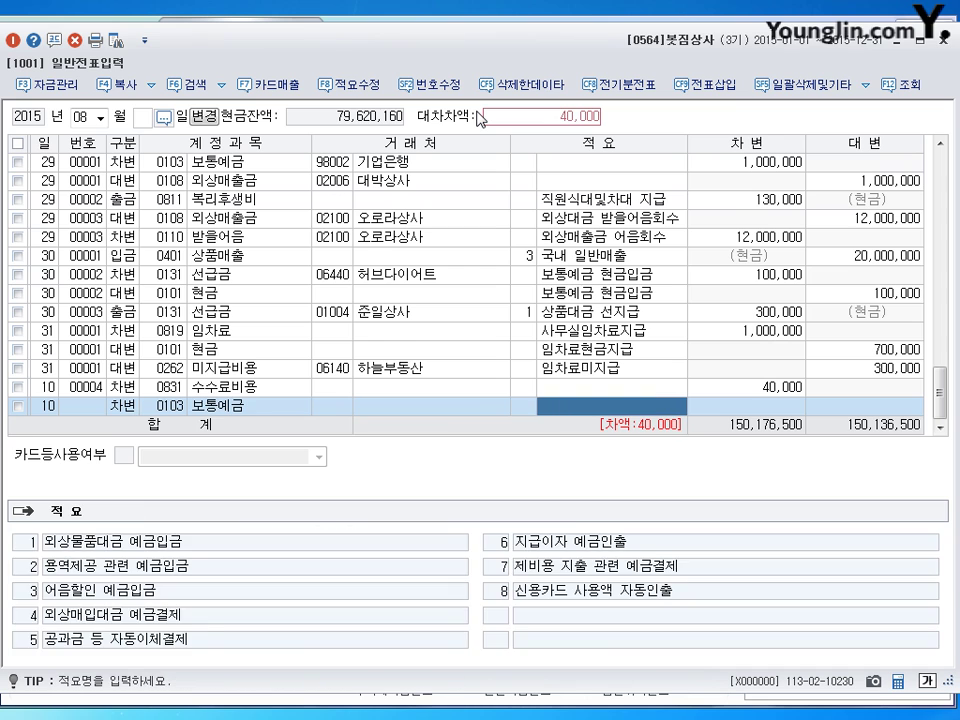
pyautogui.press('Return')
pyautogui.write('3960000')
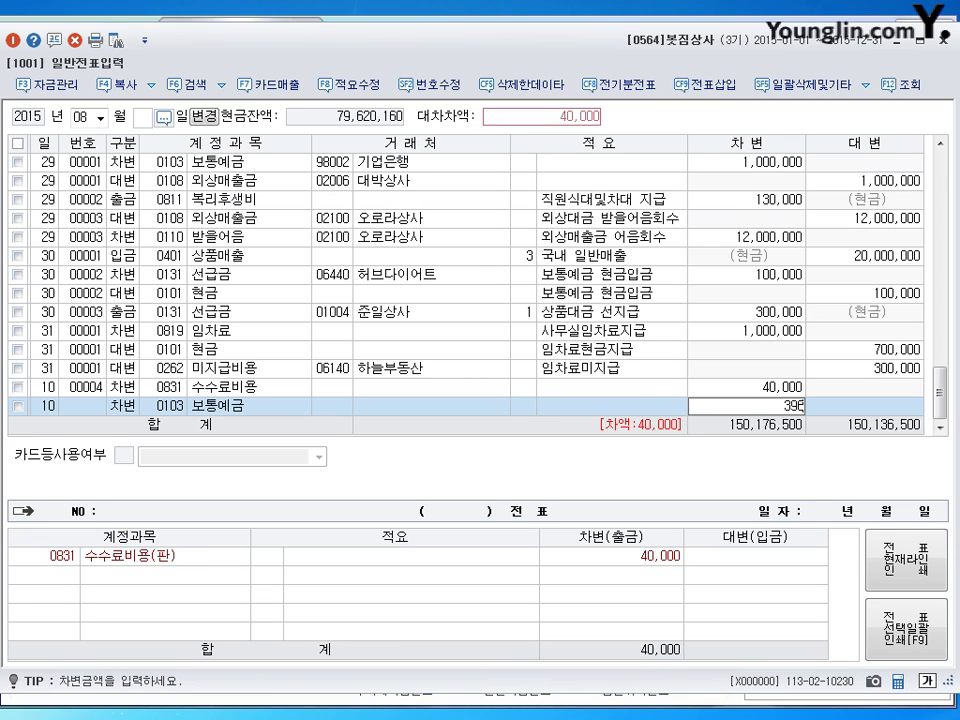
pyautogui.press('Return')
# - Complete the August 10 voucher with a credit line for account 0110 받을어음 of 4,000,000, with 영남상사 as the 거래처
pyautogui.write('4110')
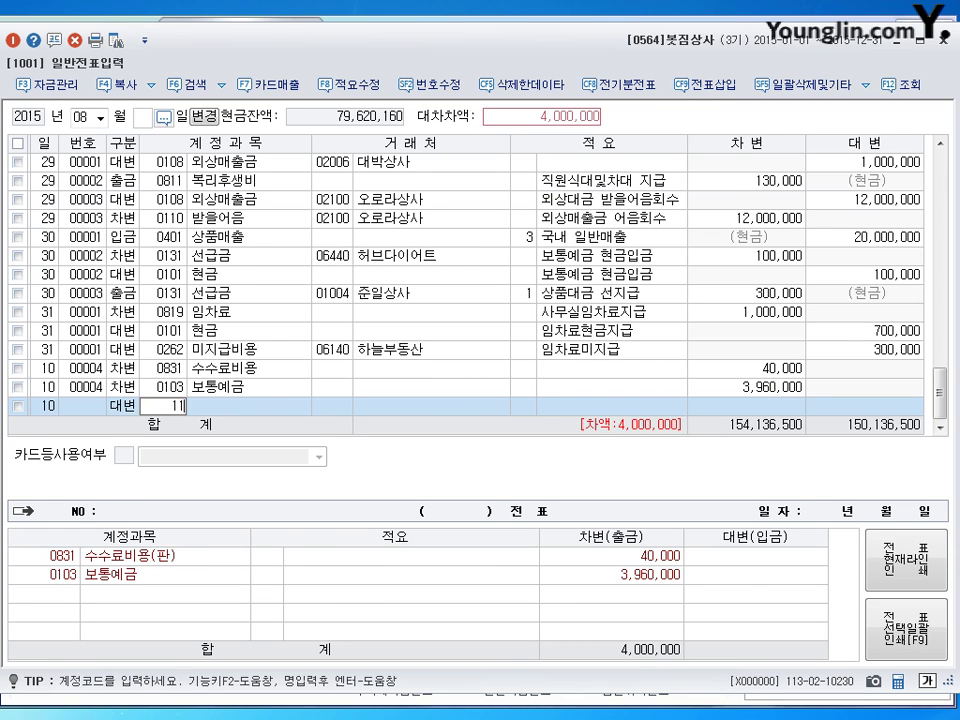
pyautogui.press('Return')
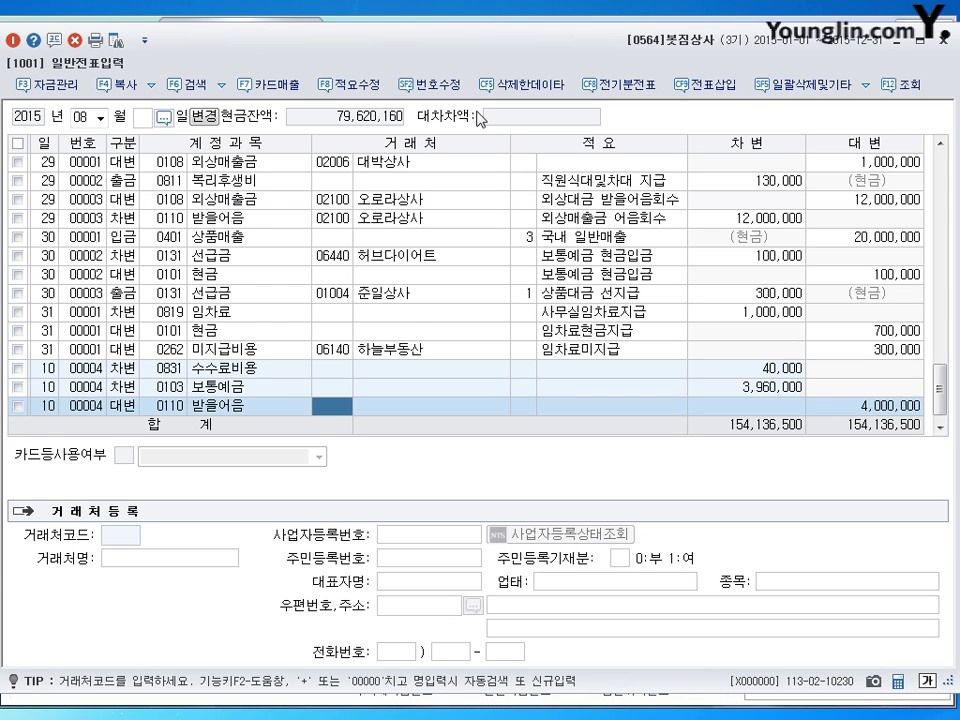
pyautogui.press('Hangul')
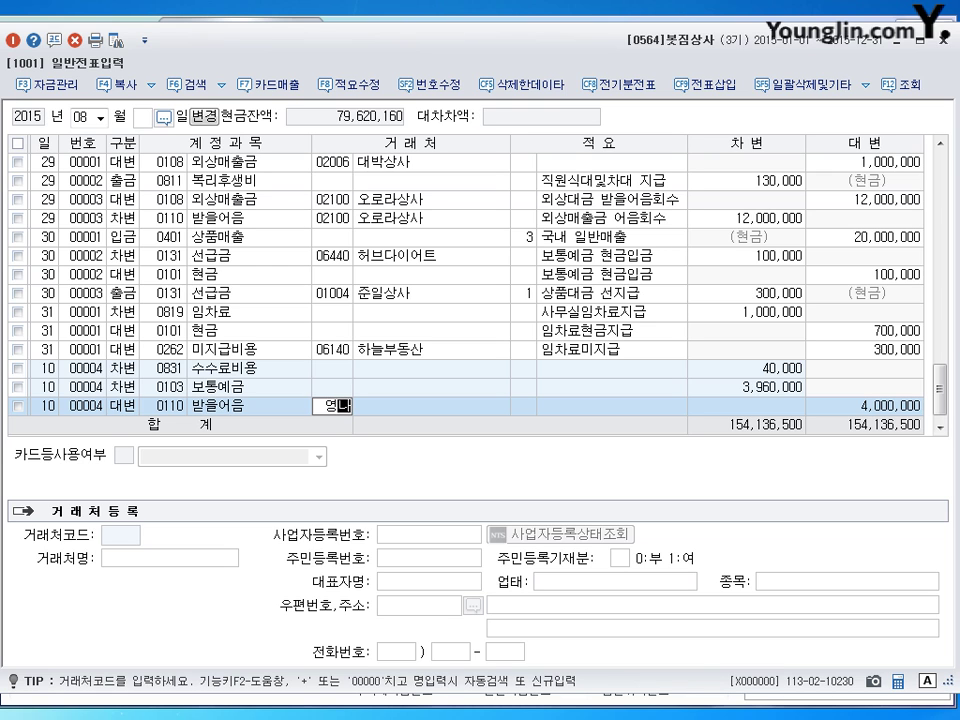
pyautogui.write('영남')
pyautogui.press('Return')
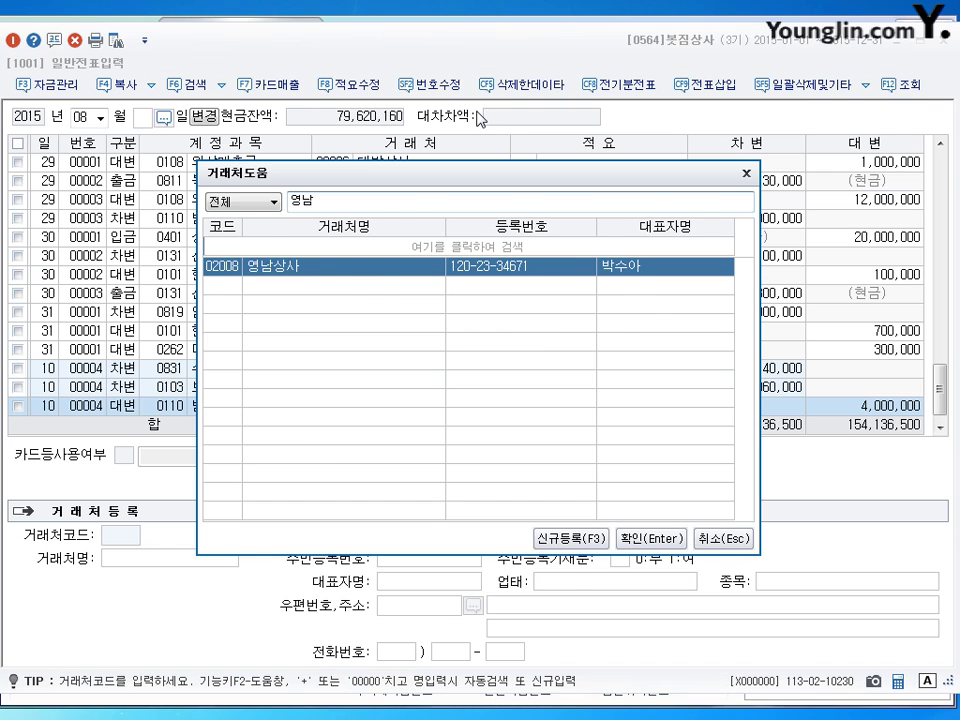
pyautogui.press('Return')
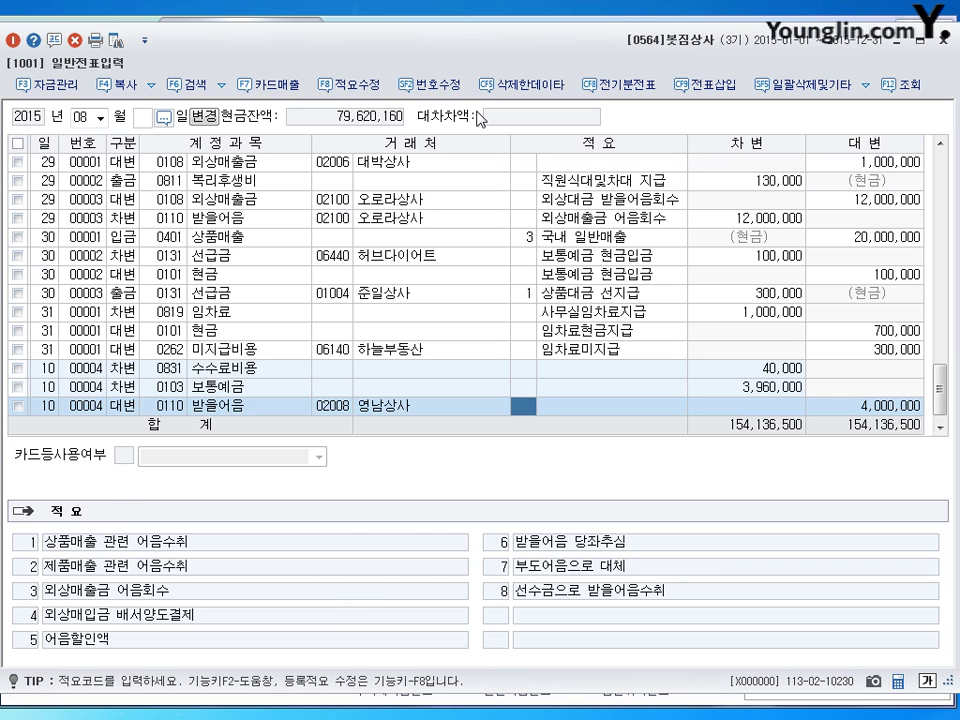
pyautogui.press('Left')
pyautogui.press('Return')
pyautogui.press('Return')
pyautogui.press('Return')
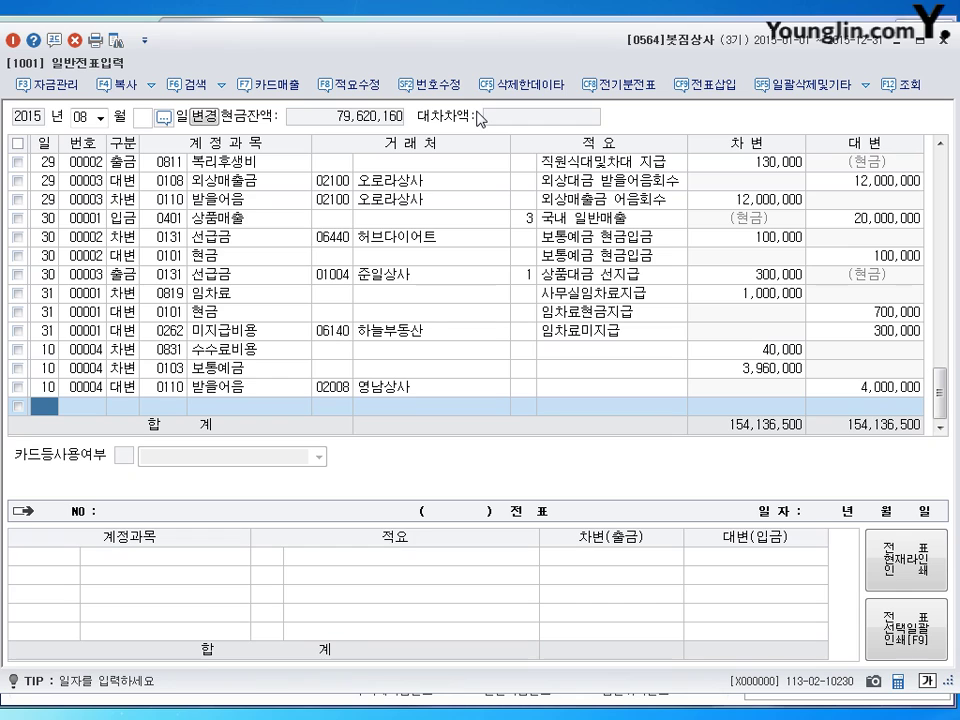
# - Enter an August 24 debit line for account 0103 보통예금 of 5,000,000
pyautogui.write('24')
pyautogui.press('Return')
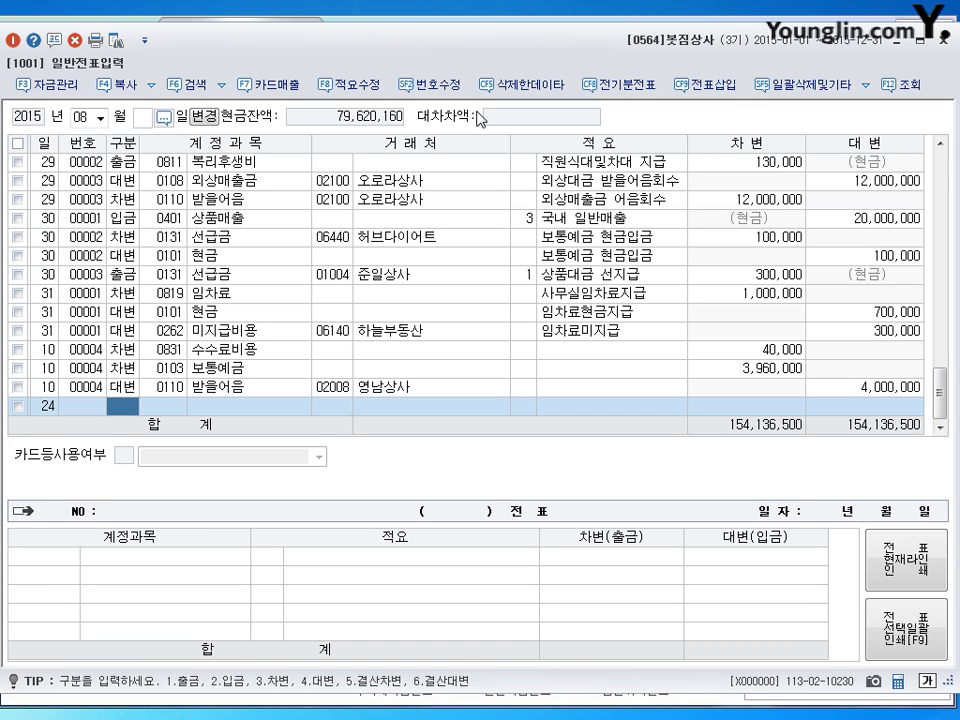
pyautogui.write('3')
pyautogui.press('Return')
pyautogui.write('103')
pyautogui.press('Return')
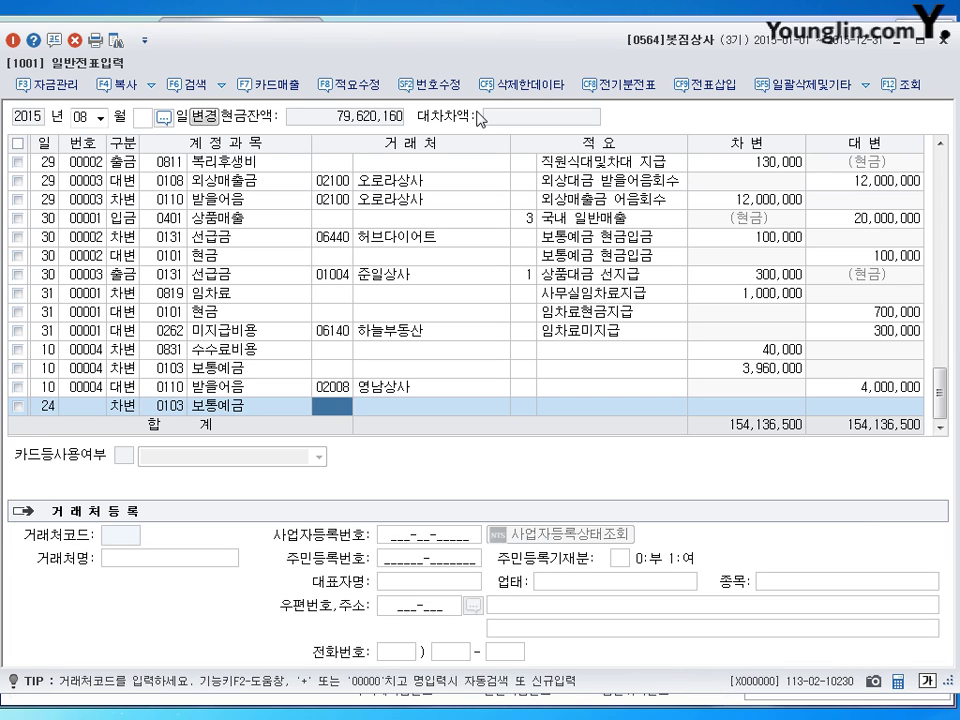
pyautogui.press('Return')
pyautogui.press('Return')
pyautogui.write('5000000')
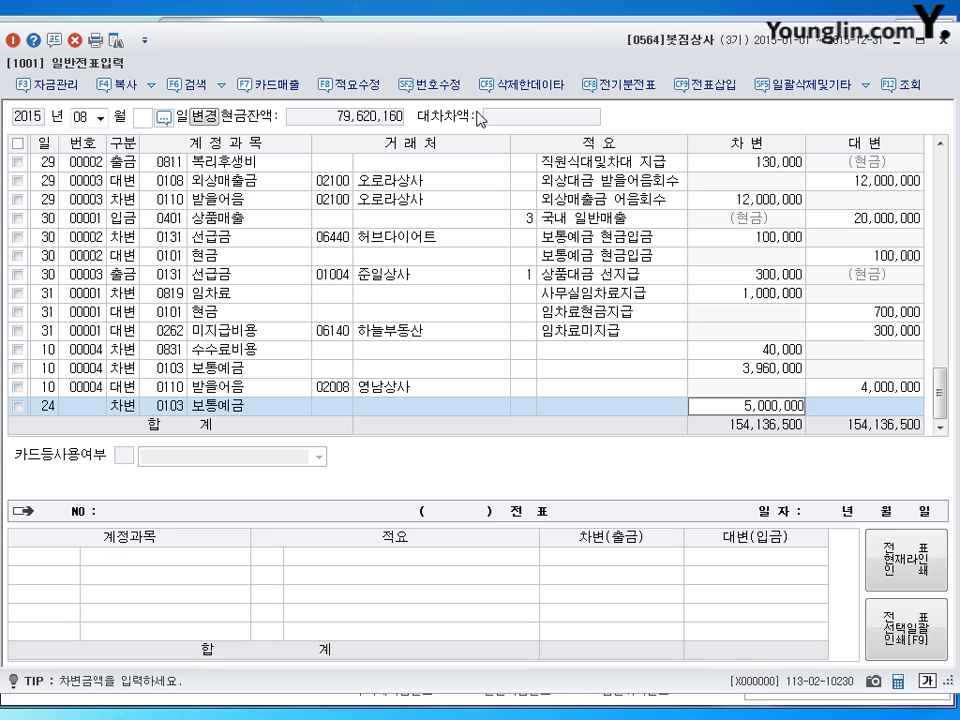
pyautogui.press('Return')
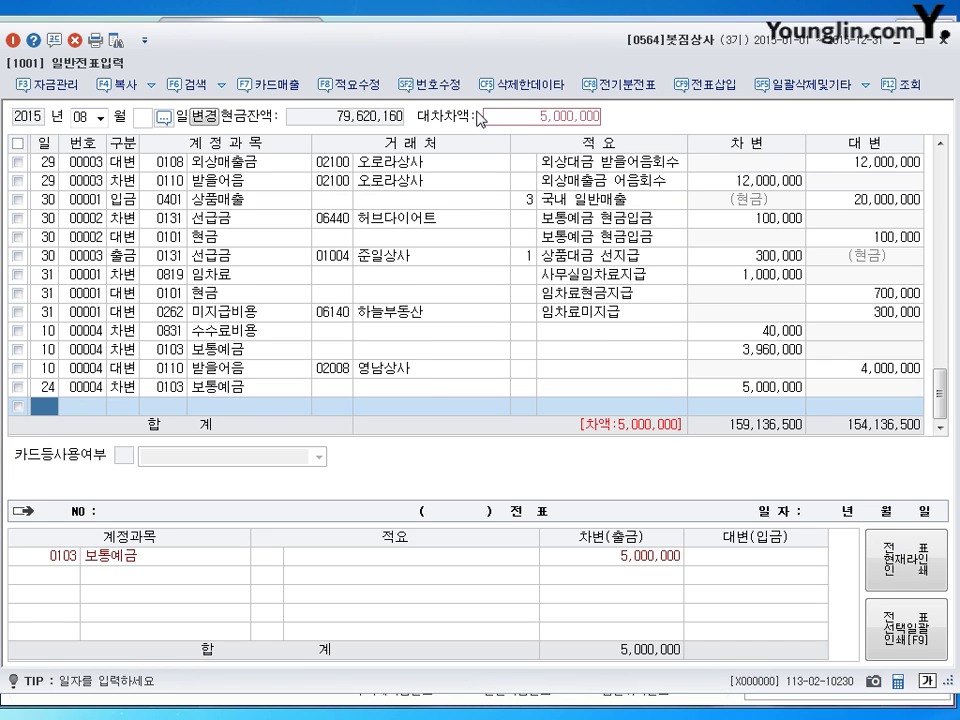
# - Complete the August 24 voucher with a credit line for account 0293 장기차입금 of 5,000,000, with 한라저축은행 as the 거래처
pyautogui.write('4')
pyautogui.press('Return')
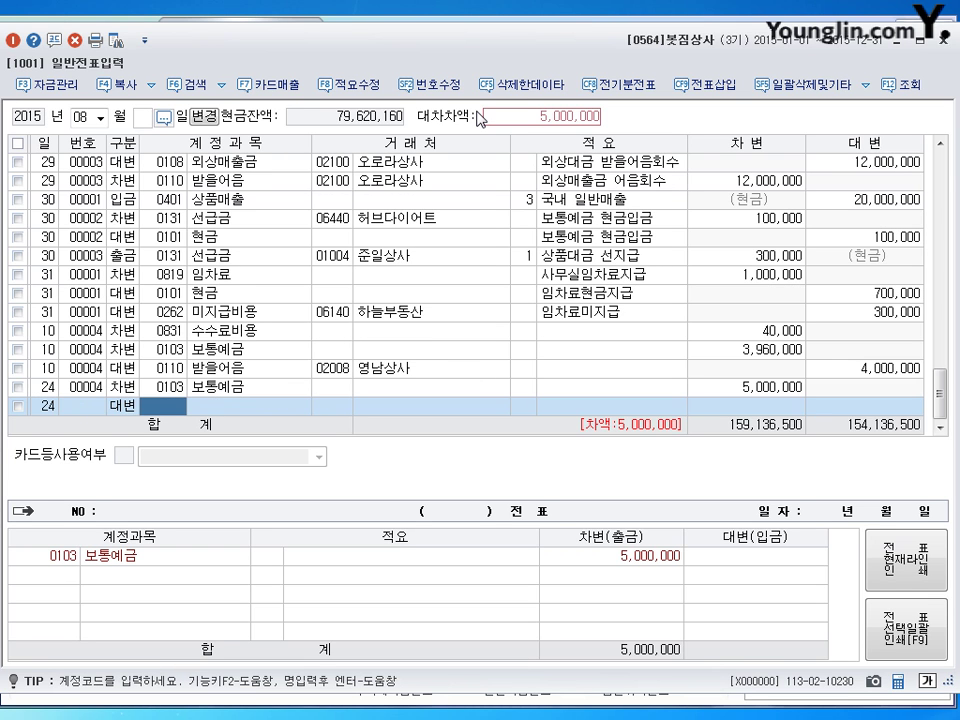
pyautogui.write('293')
pyautogui.press('Return')
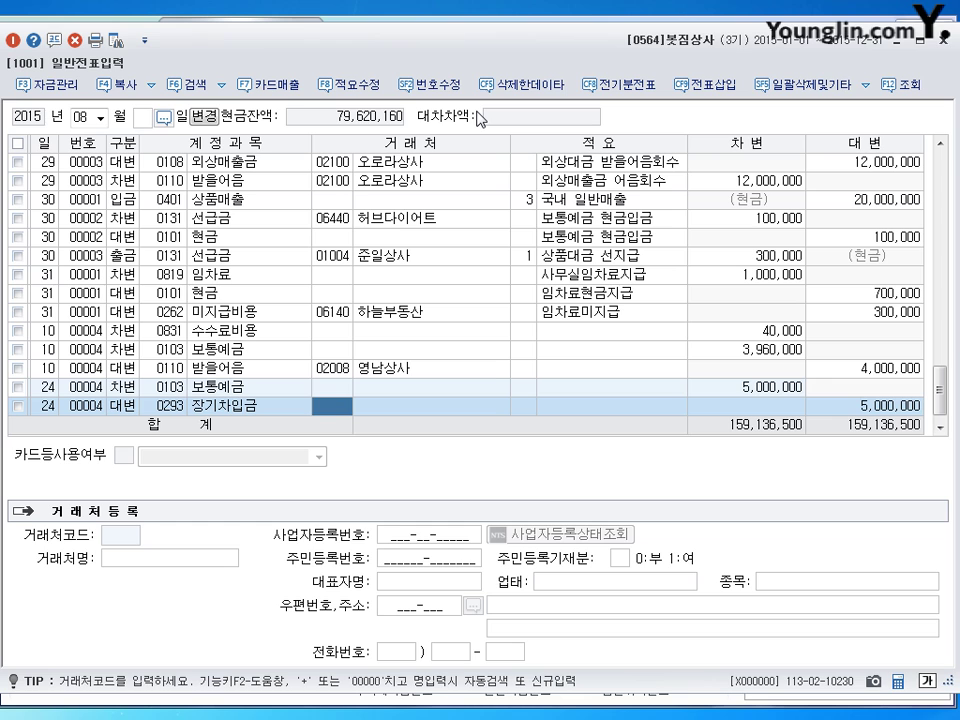
pyautogui.write('한ㄹ')
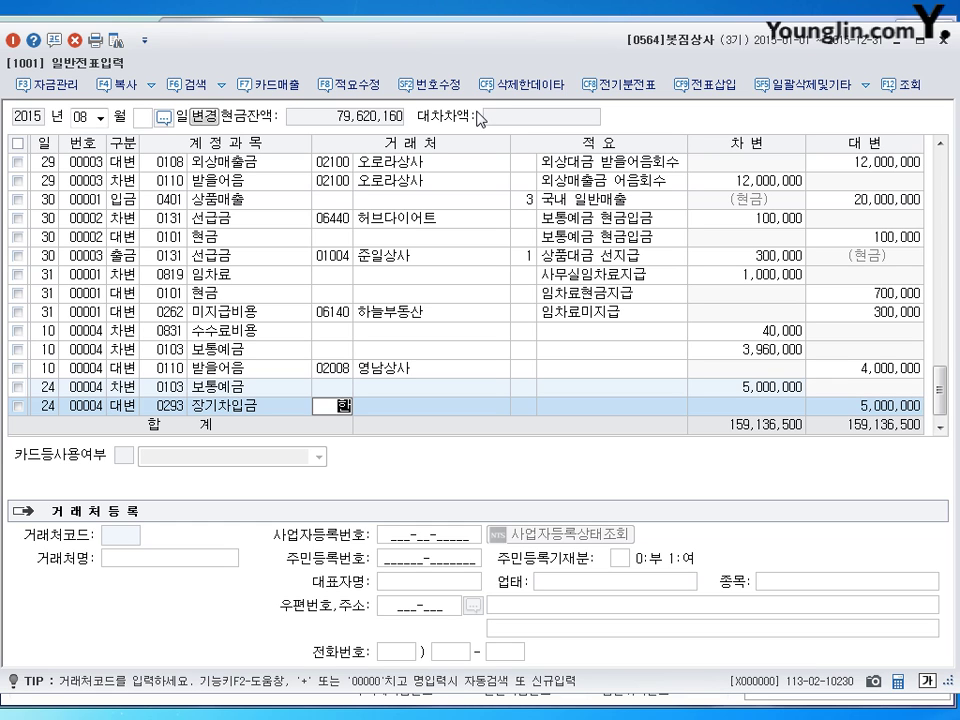
pyautogui.write('ㅏ')
pyautogui.press('Return')
pyautogui.press('Return')
pyautogui.press('Return')
pyautogui.press('Return')
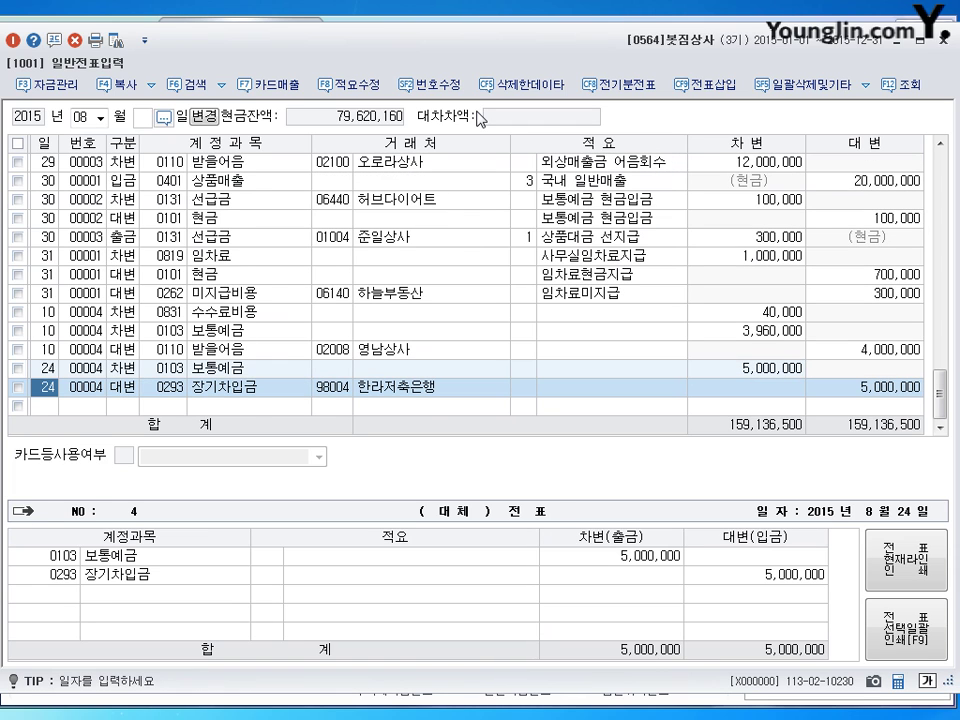
pyautogui.press('Return')
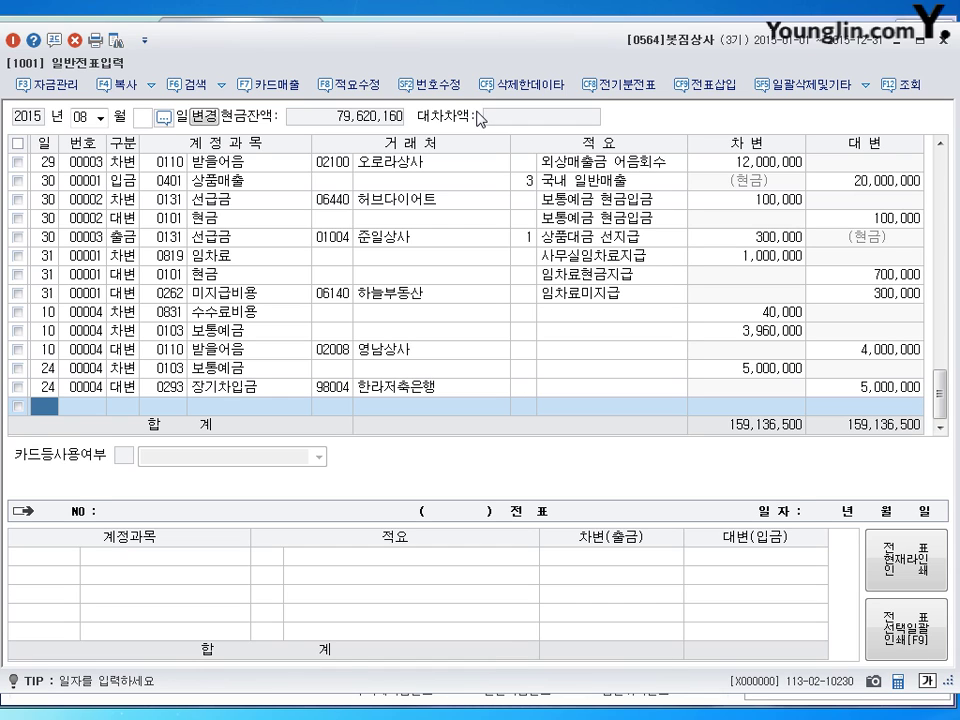
# - Enter an August 25 debit line for account 0259 선수금 of 500,000, with 경기상사 as the 거래처
pyautogui.write('25')
pyautogui.press('Return')
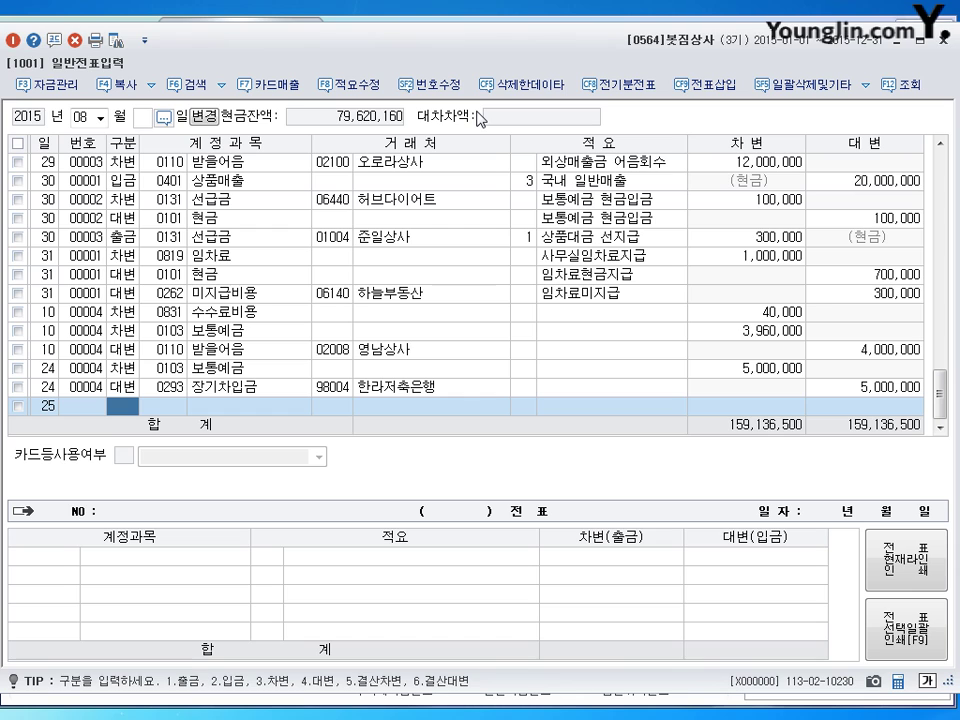
pyautogui.write('3')
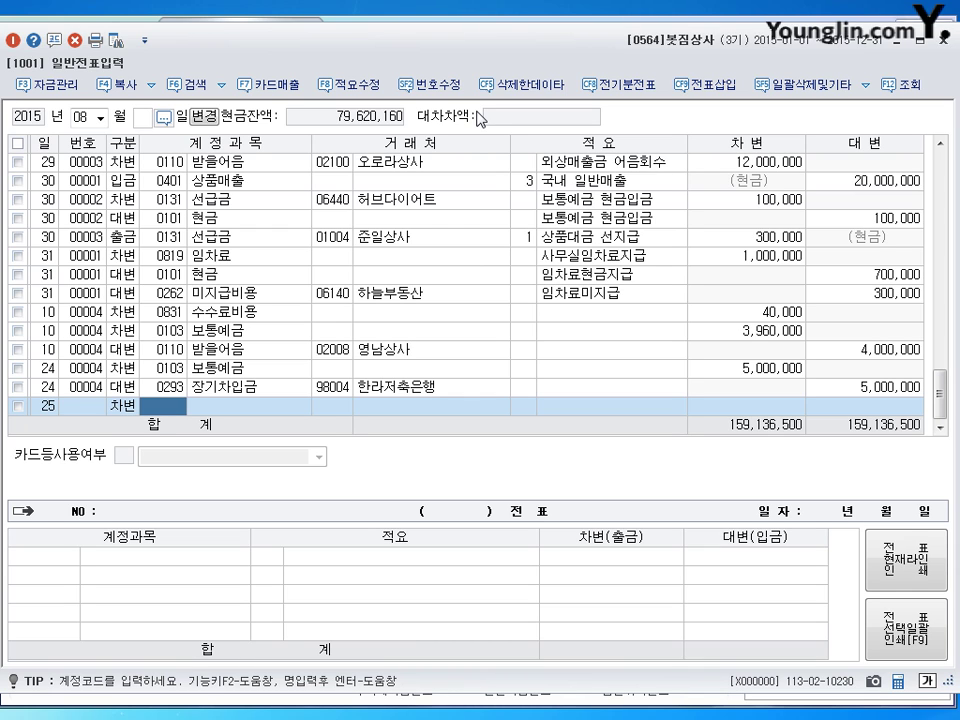
pyautogui.write('259')
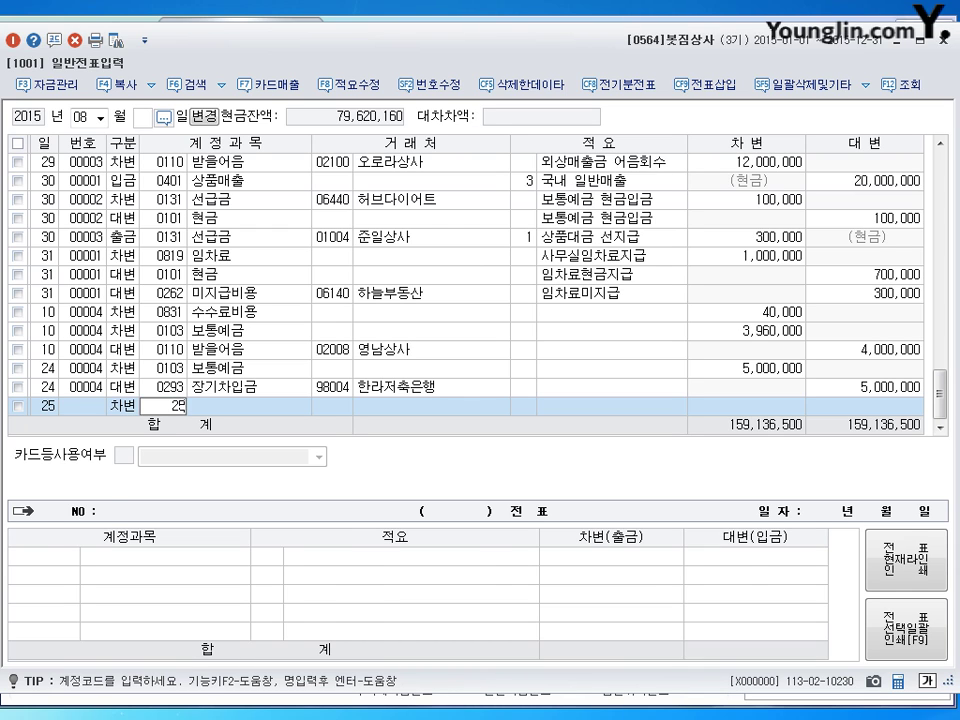
pyautogui.press('Return')
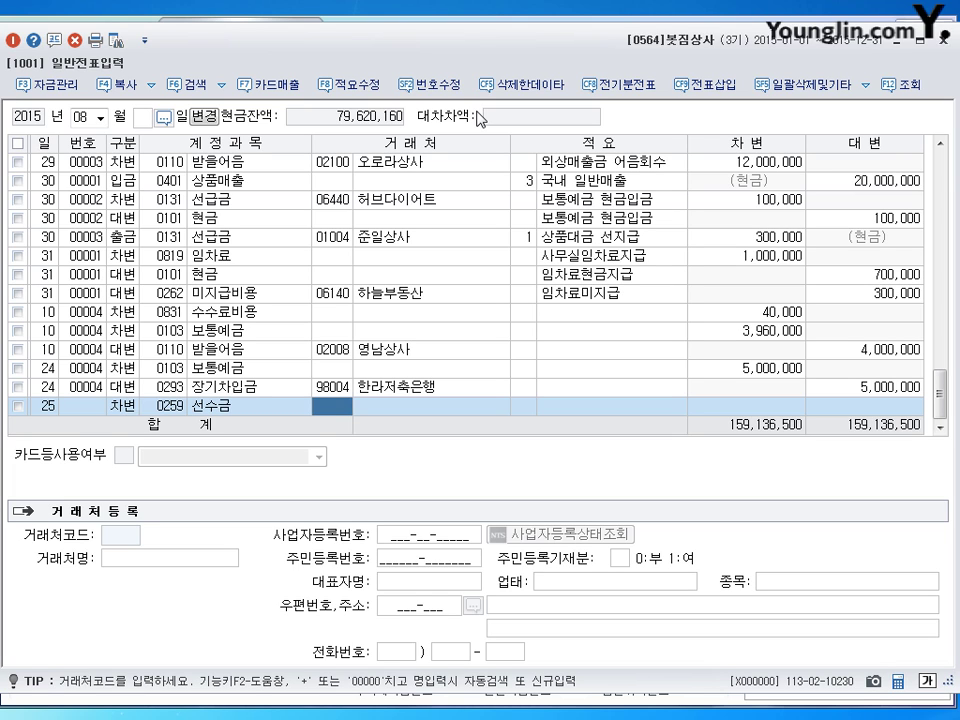
pyautogui.write('경기')
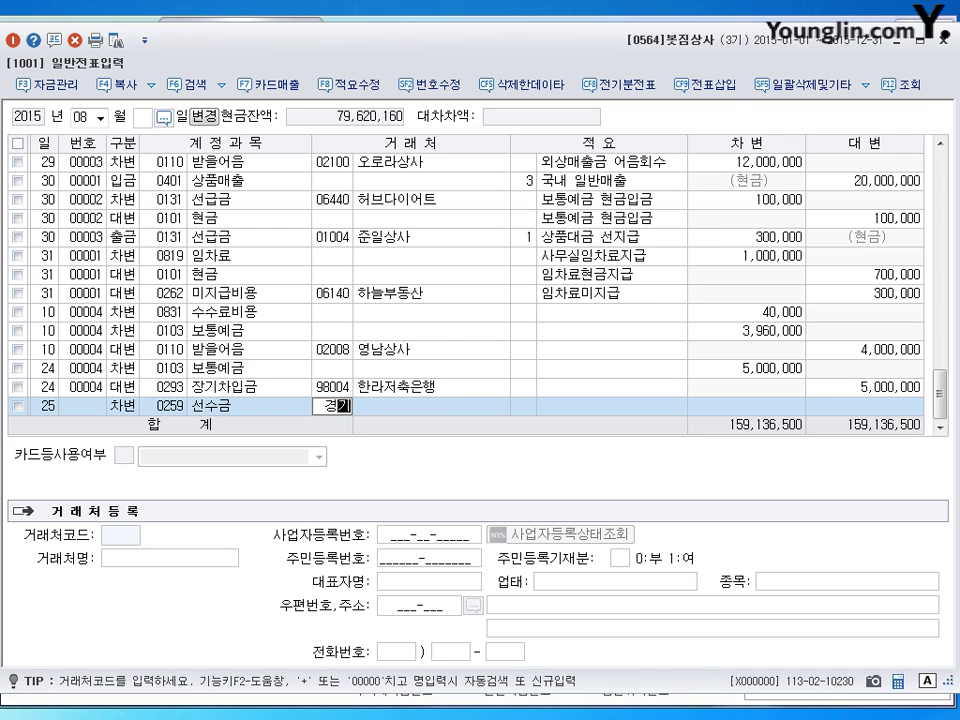
pyautogui.press('Return')
pyautogui.press('Return')
pyautogui.press('Return')
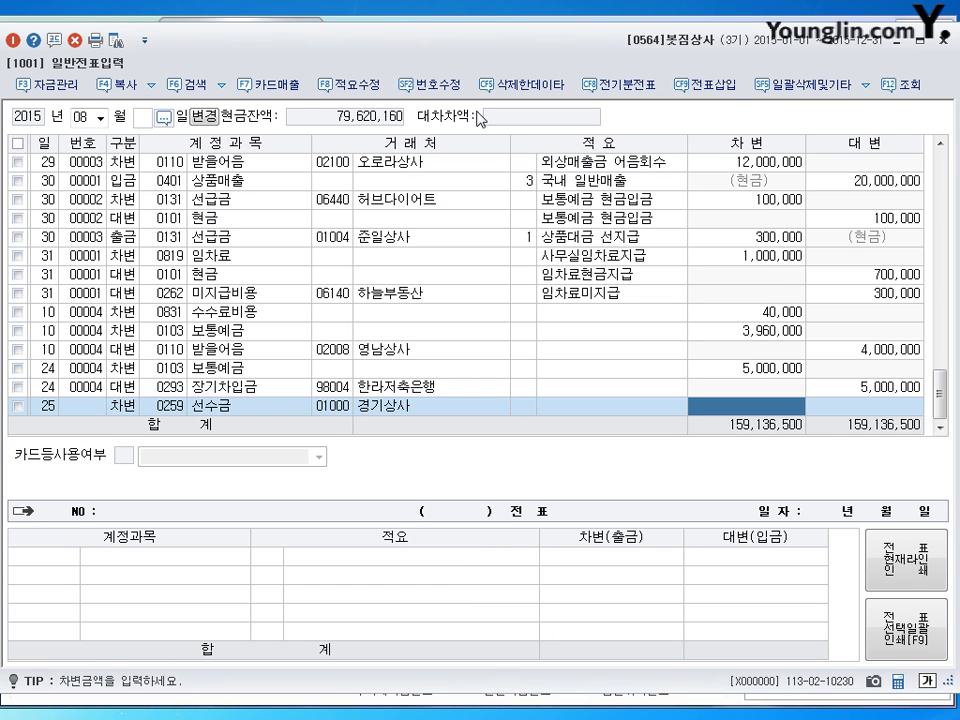
pyautogui.write('5000000')
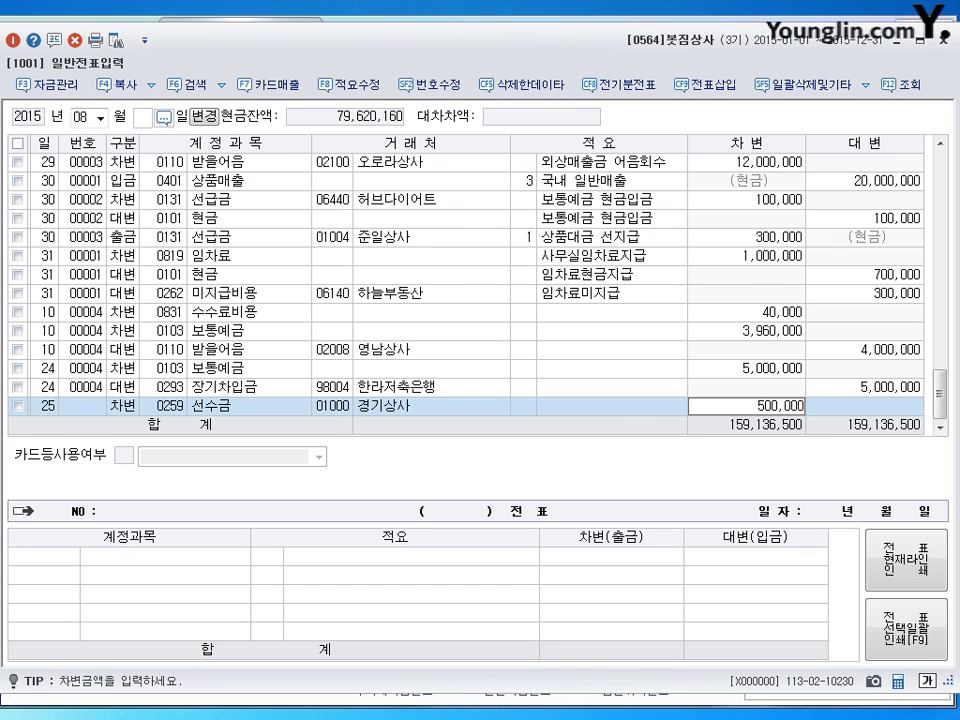
pyautogui.press('Return')
# - Add a debit line for account 0110 받을어음 of 1,000,000 with 경기상사 to the August 25 voucher
pyautogui.write('0110')
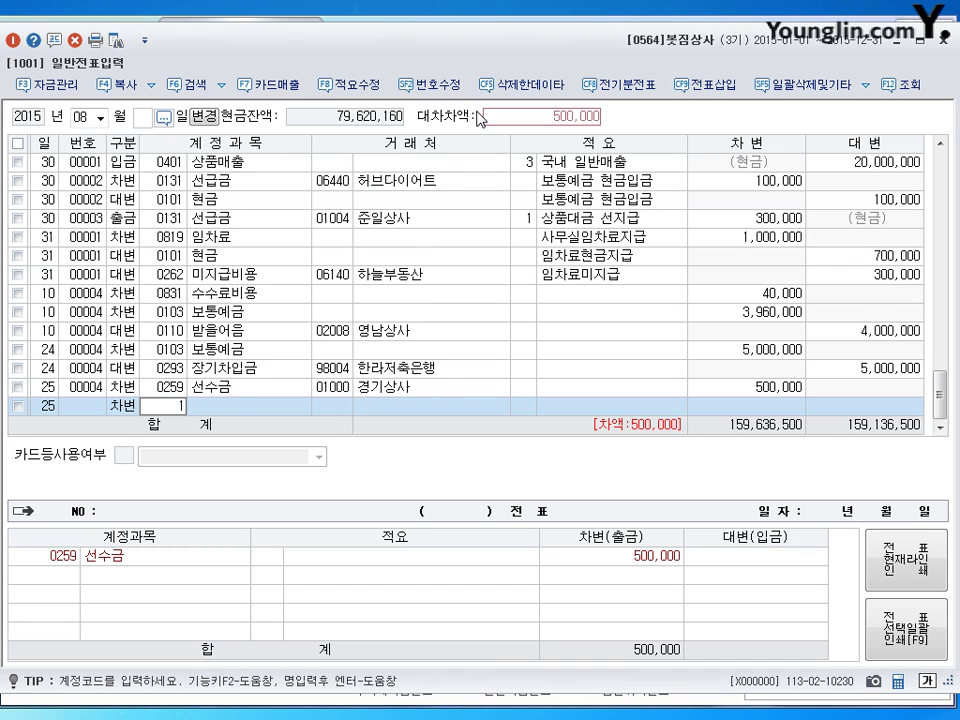
pyautogui.press('Return')
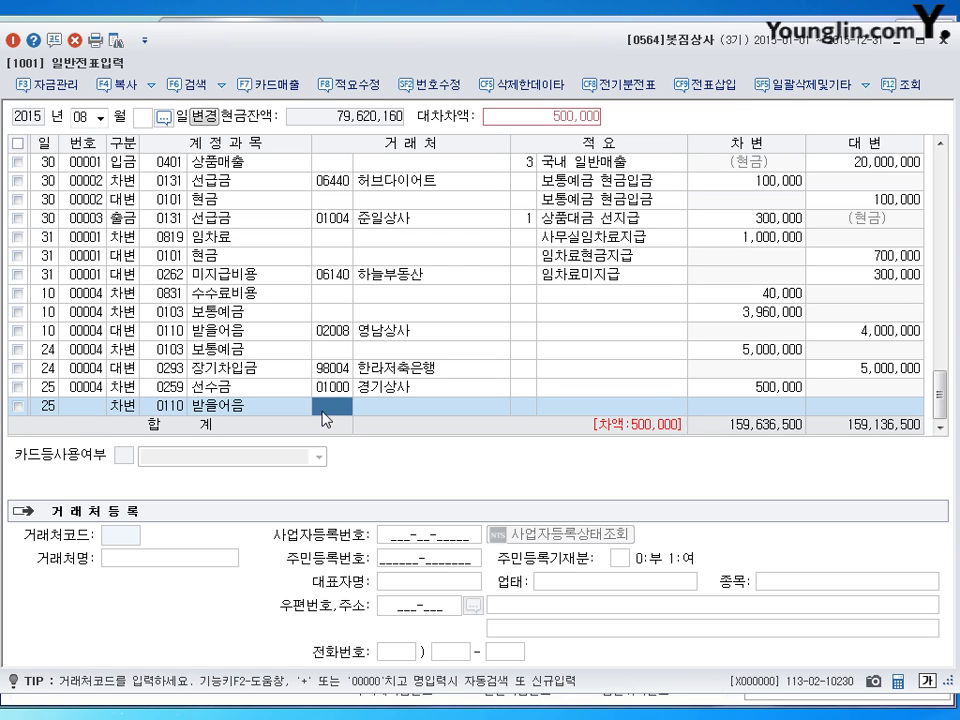
pyautogui.press('+')
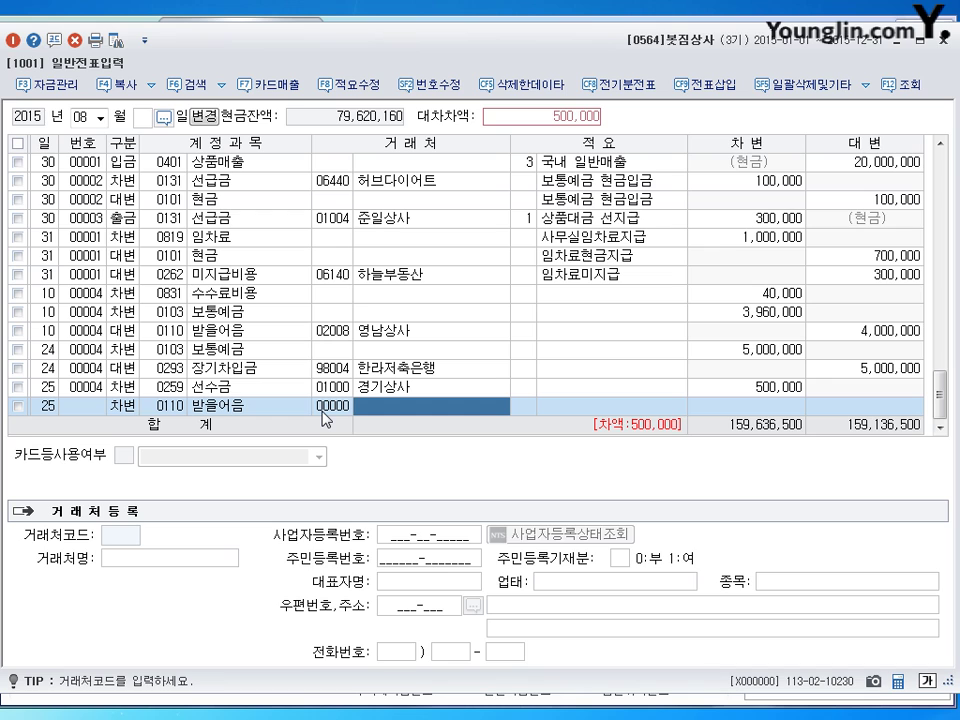
pyautogui.press('Return')
pyautogui.press('Return')
pyautogui.press('Return')
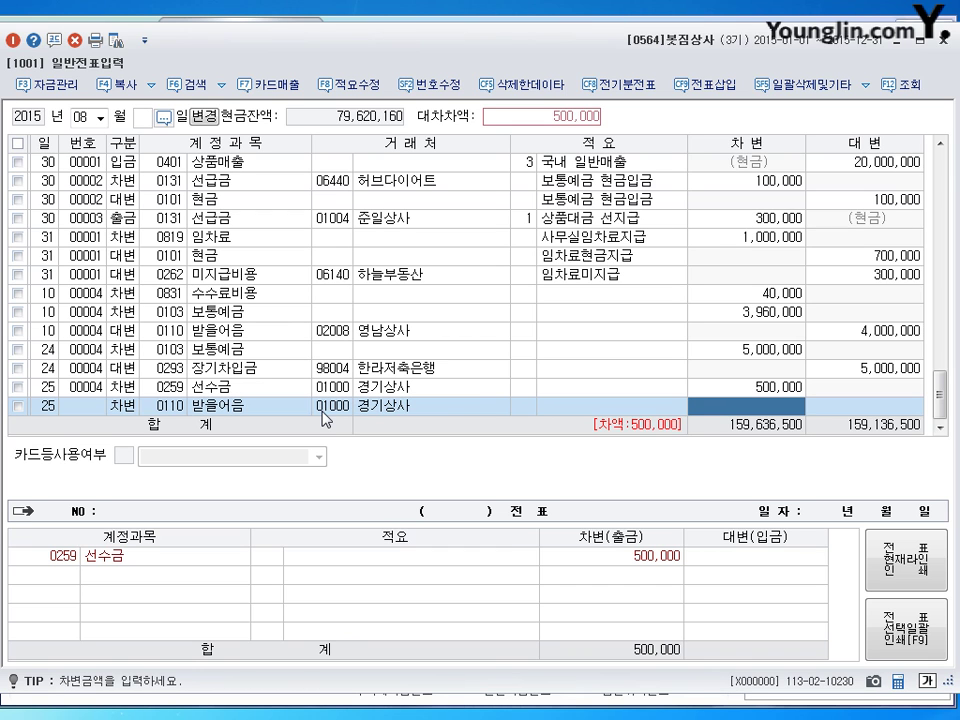
pyautogui.write('1000000')
pyautogui.press('Return')
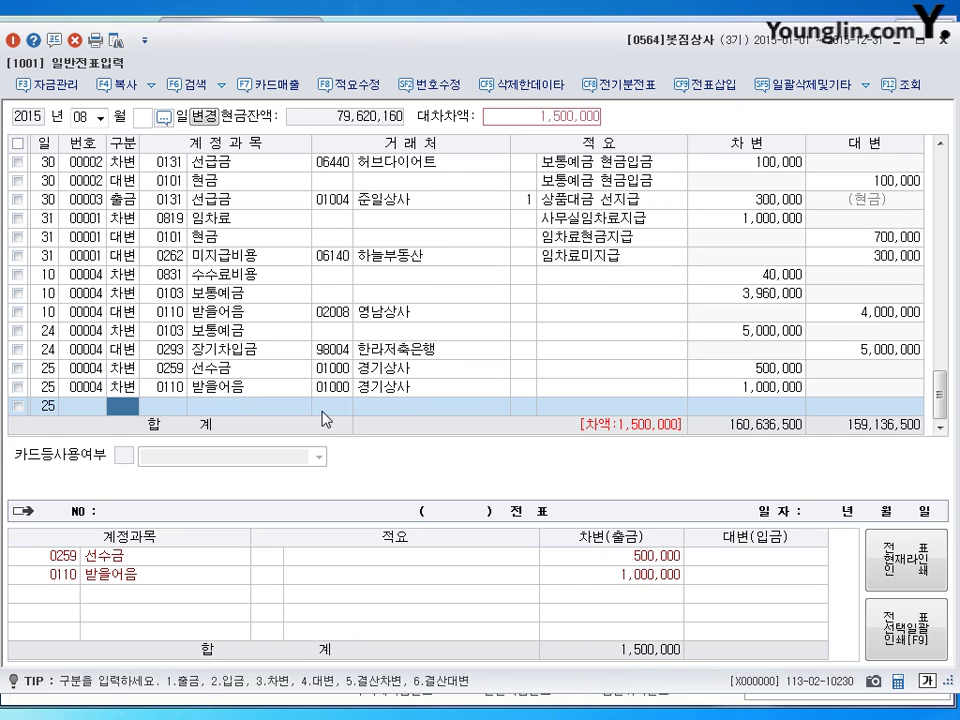
# - Add a debit line for account 0108 외상매출금 of 3,500,000 with 경기상사 to the August 25 voucher
pyautogui.write('3')
pyautogui.press('Return')
pyautogui.write('108')
pyautogui.press('Return')
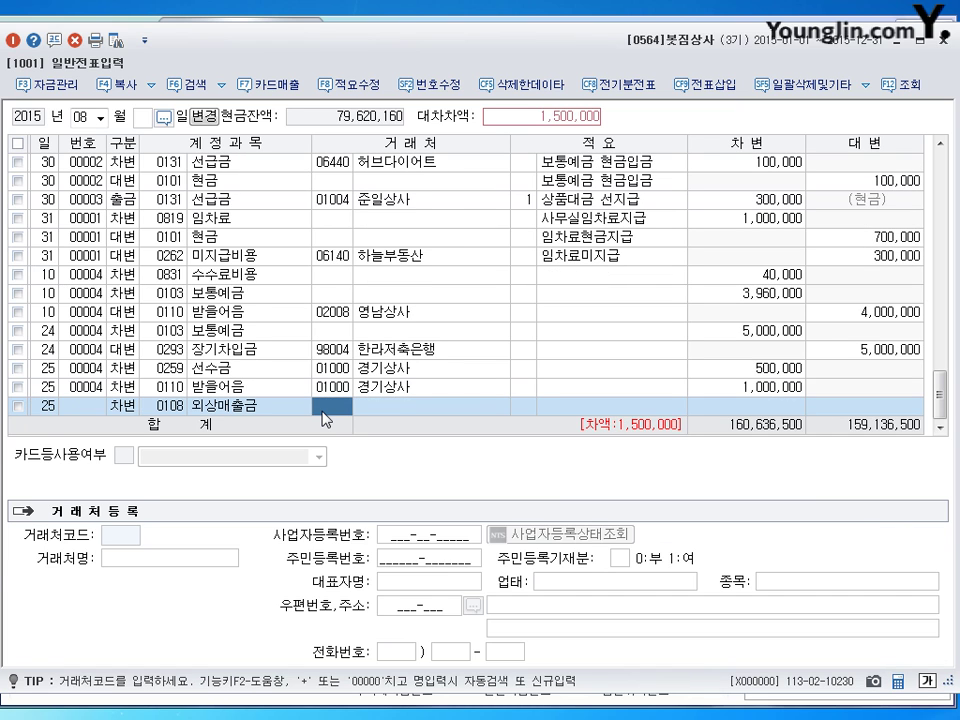
pyautogui.press('Return')
pyautogui.press('Return')
pyautogui.press('Return')
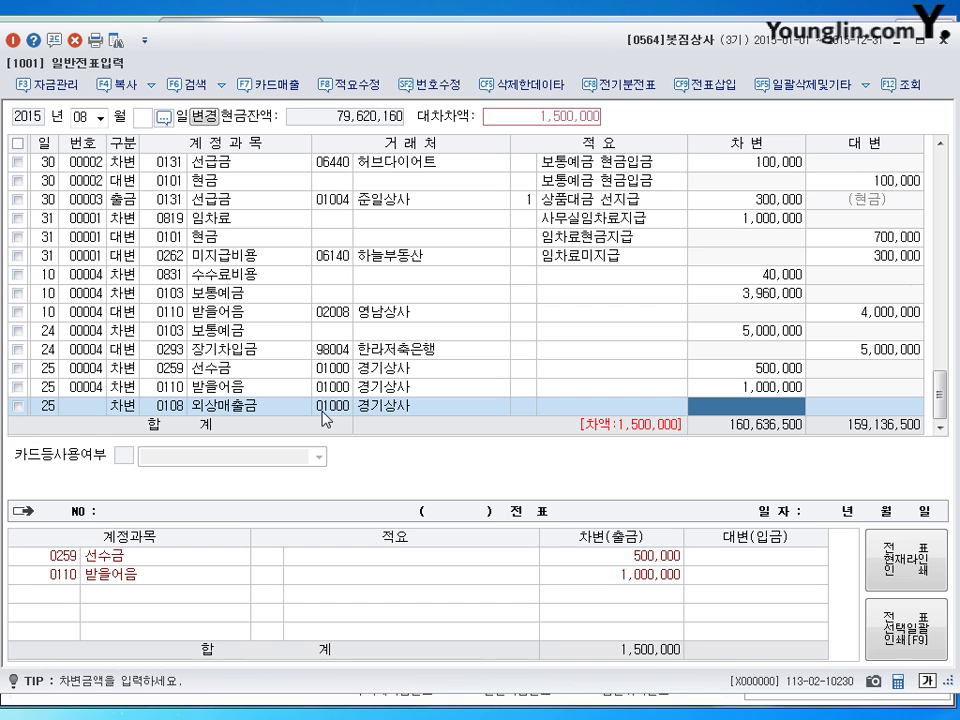
pyautogui.write('3500000')
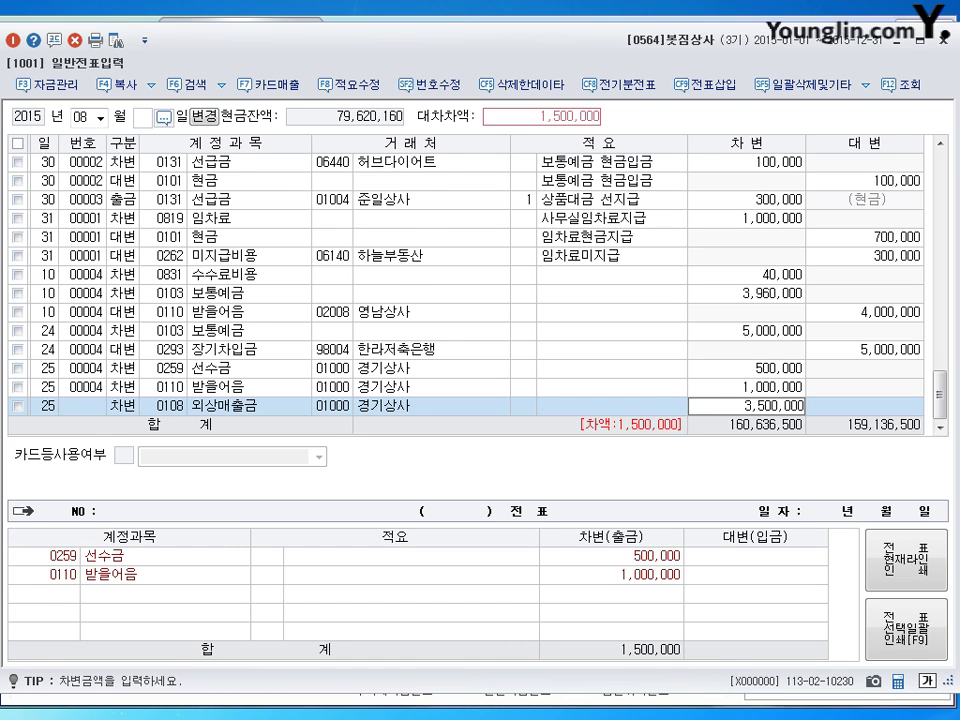
pyautogui.press('Return')
# - Complete the August 25 voucher with a credit line for account 0401 상품매출 of 5,000,000
pyautogui.write('4')
pyautogui.press('Return')
pyautogui.write('401')
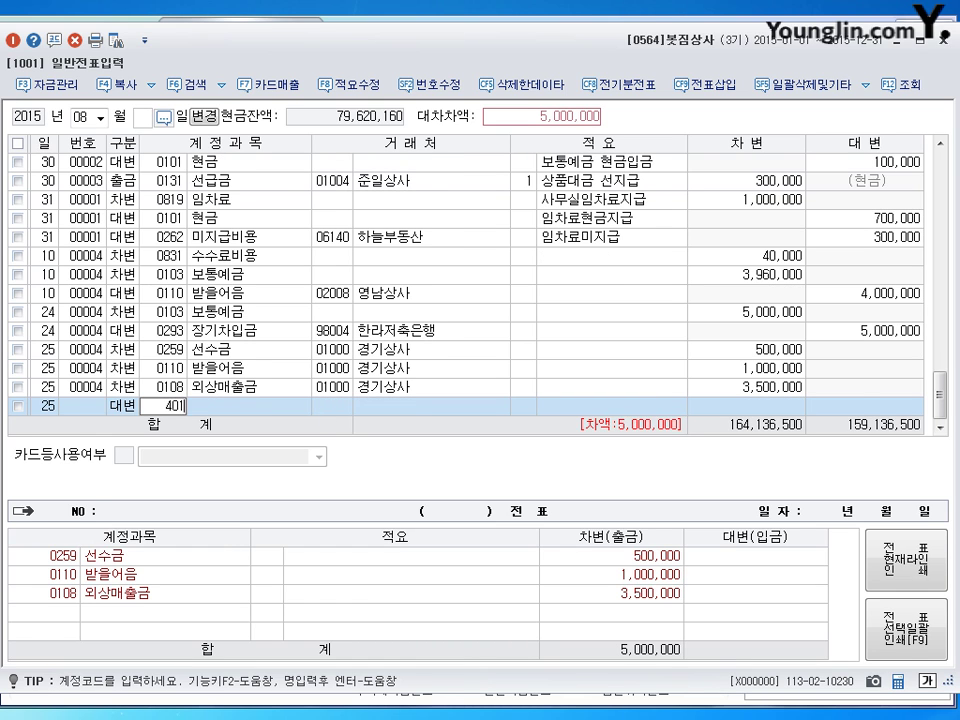
pyautogui.press('Return')
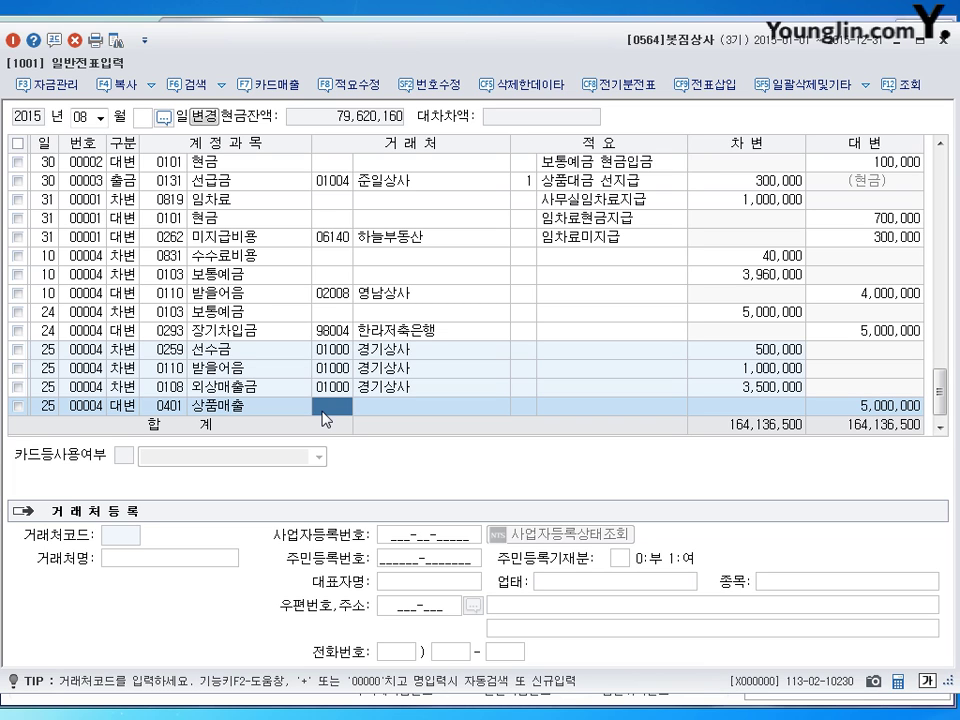
pyautogui.press('Return')
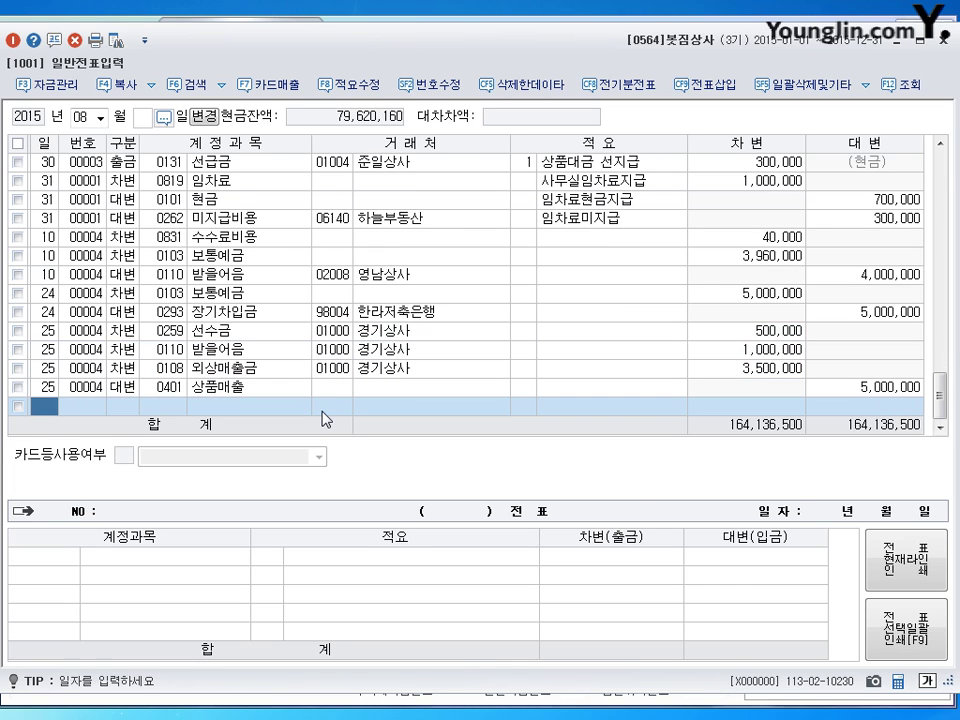
# - Start an August 28 debit line and search the account codes for 감가
pyautogui.write('28')
pyautogui.press('Return')
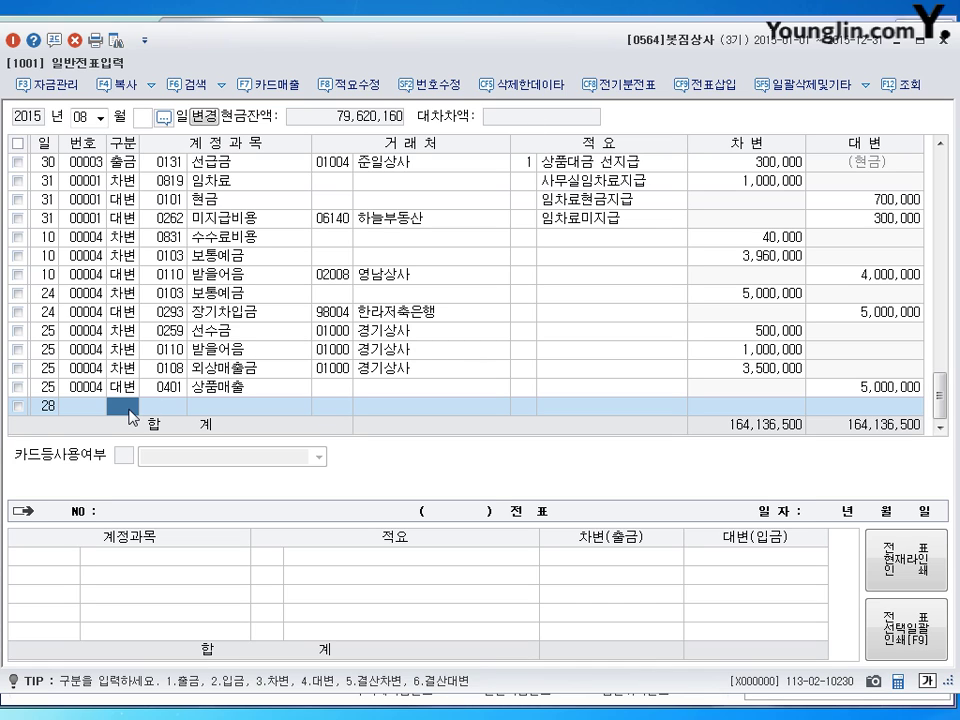
pyautogui.write('3')
pyautogui.press('Return')
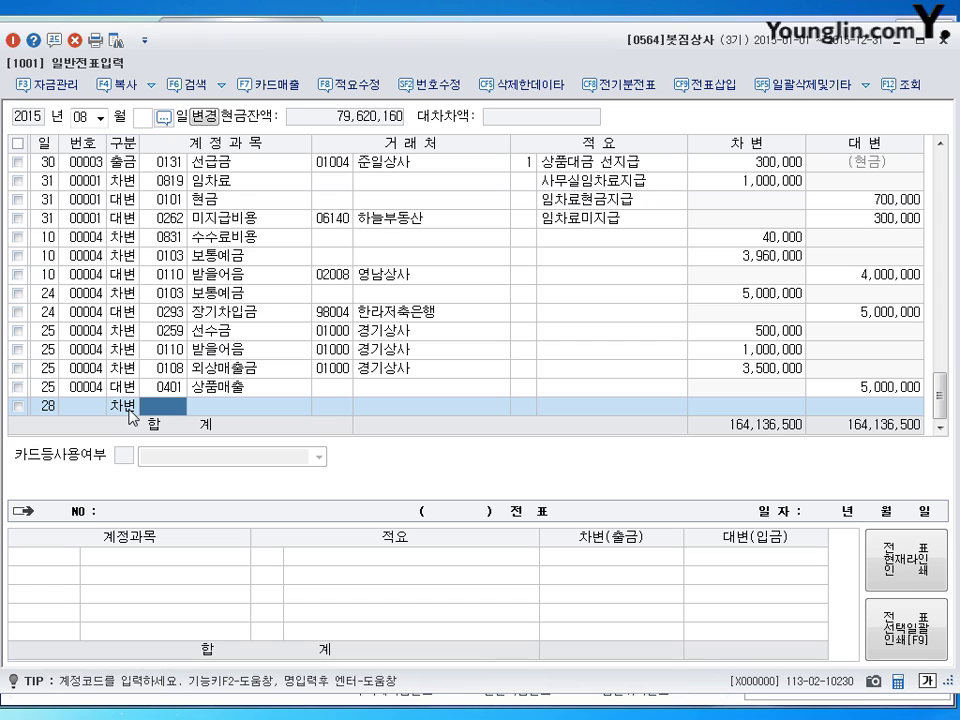
pyautogui.write('감')
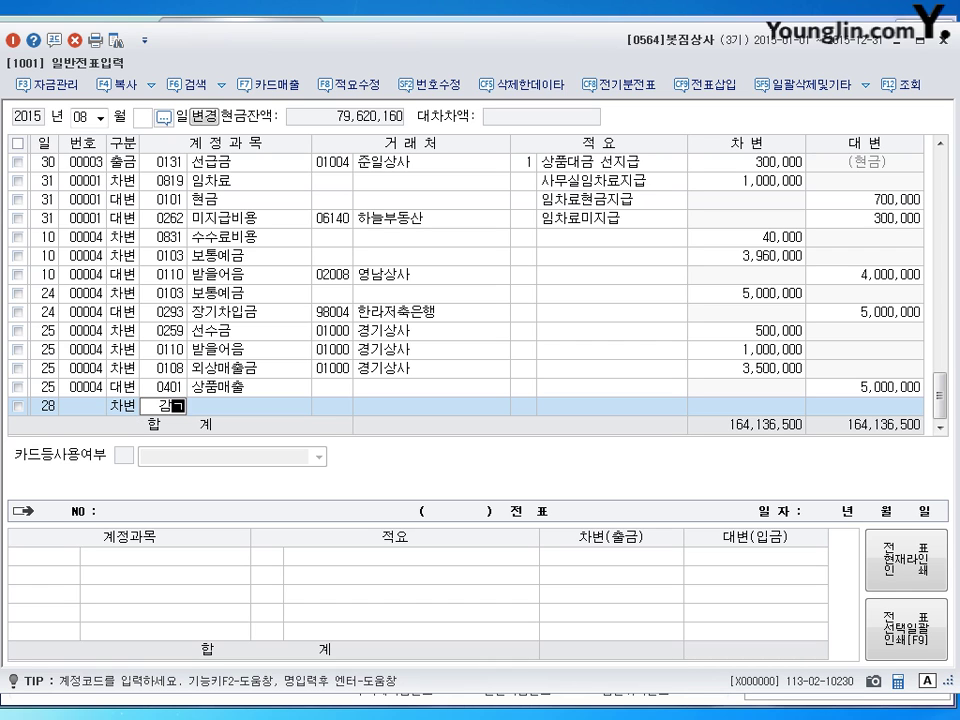
pyautogui.write('개')
pyautogui.press('Return')
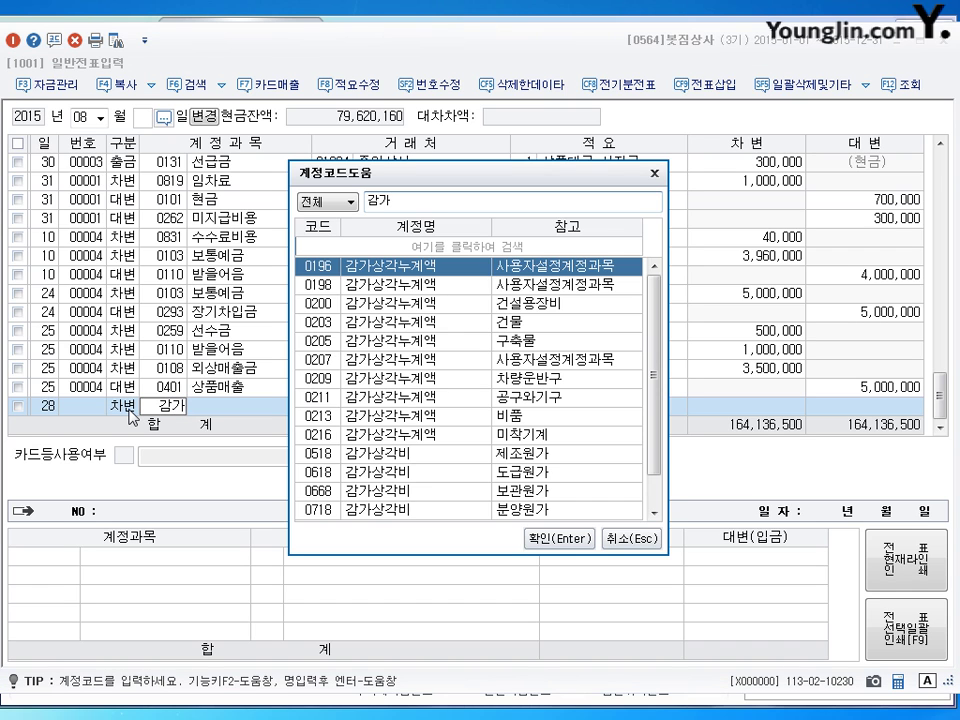
# - Choose account 0213 감가상각누계액 for 비품 and enter a debit of 1,800,000 on the August 28 line
pyautogui.press('Down')
pyautogui.press('Down')
pyautogui.press('Down')
pyautogui.press('Down')
pyautogui.press('Down')
pyautogui.press('Down')
pyautogui.press('Down')
pyautogui.press('Down')
pyautogui.press('Return')
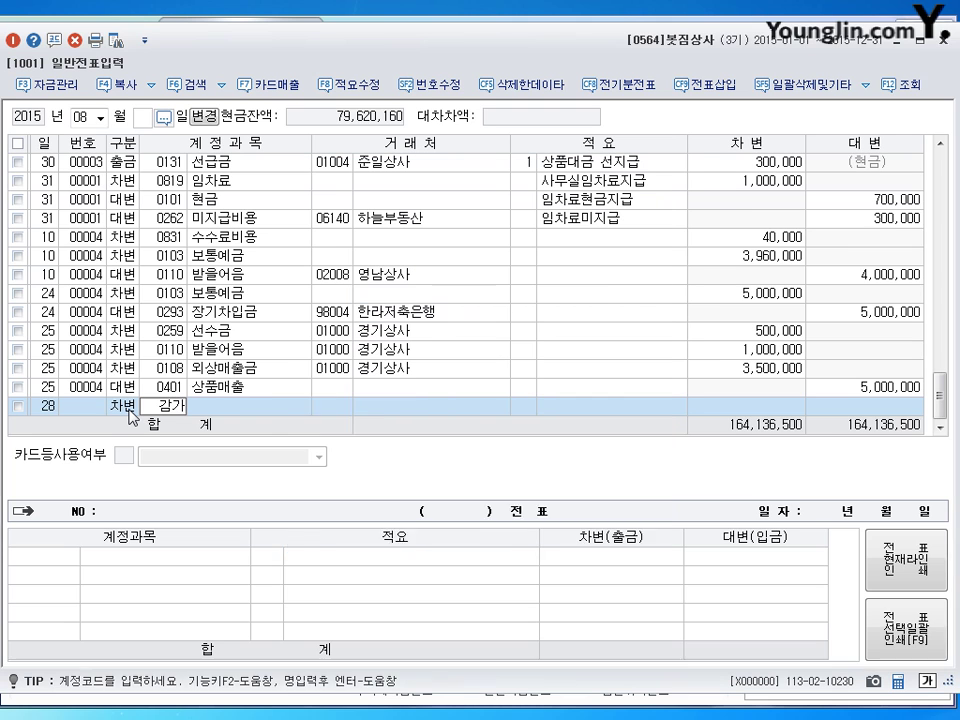
pyautogui.press('Return')
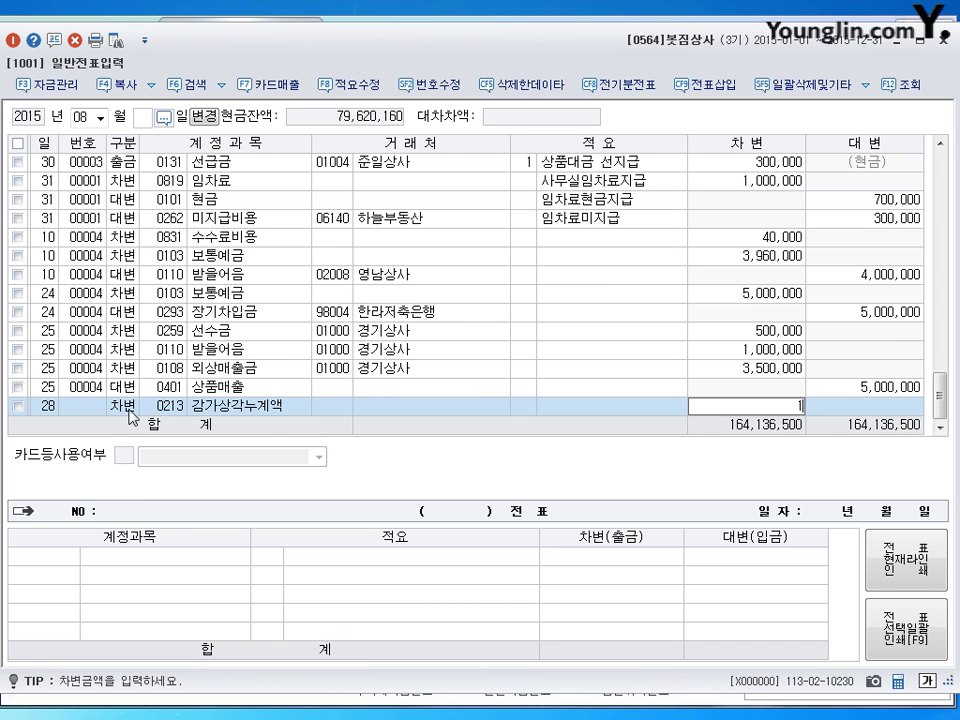
pyautogui.write('1800000')
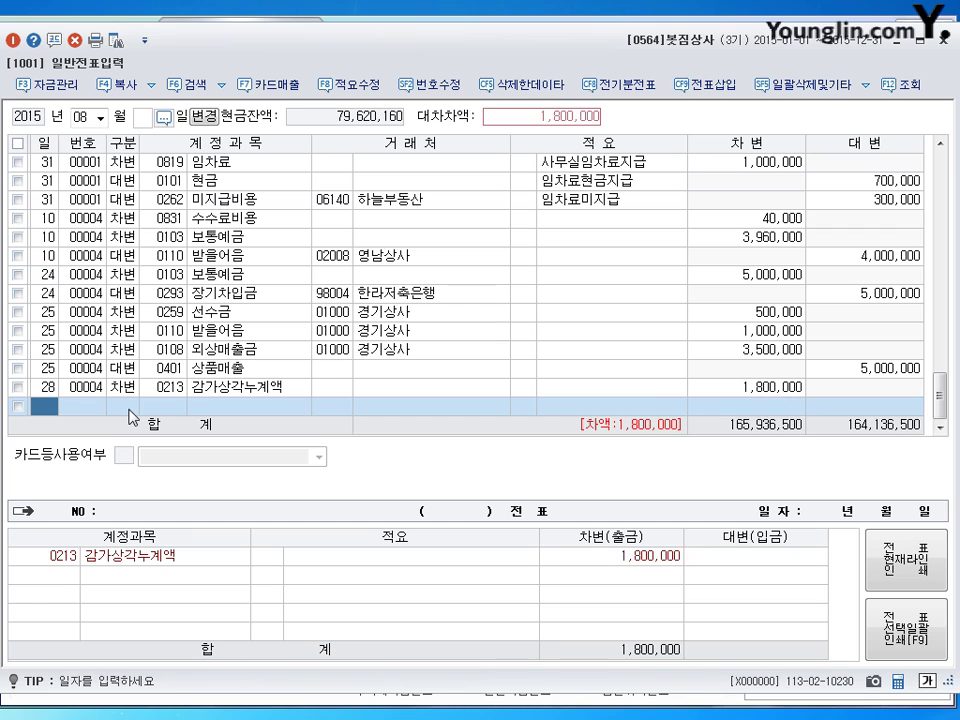
# - Add a debit line for account 0120 미수금 of 800,000 with 경인상사 as the 거래처 to the August 28 voucher
pyautogui.write('28')
pyautogui.press('Return')
pyautogui.write('3')
pyautogui.press('Return')
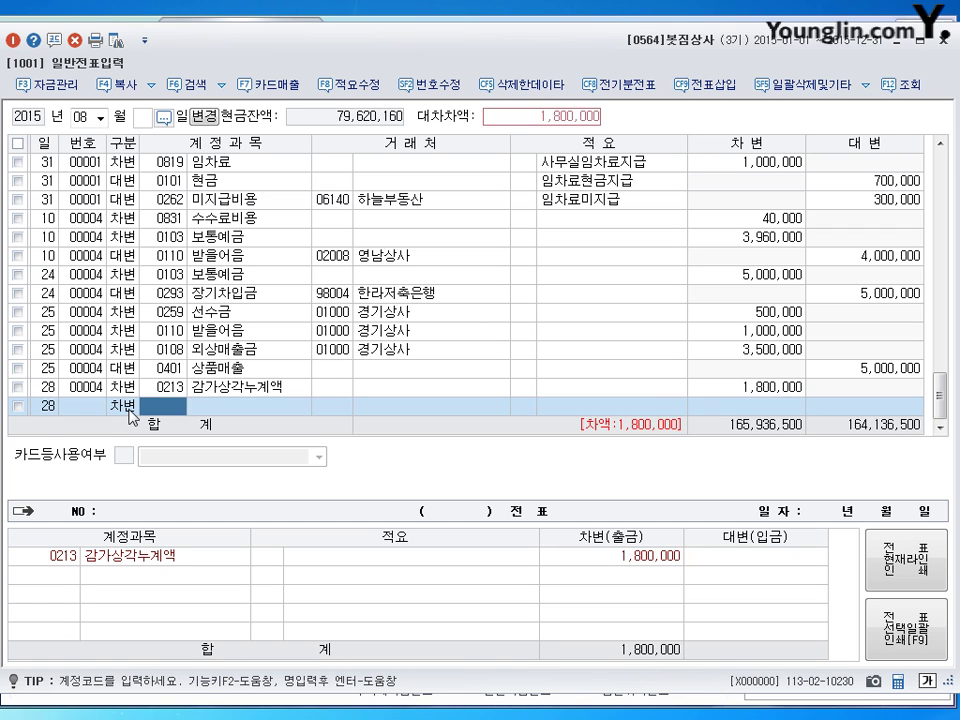
pyautogui.write('120')
pyautogui.press('Return')
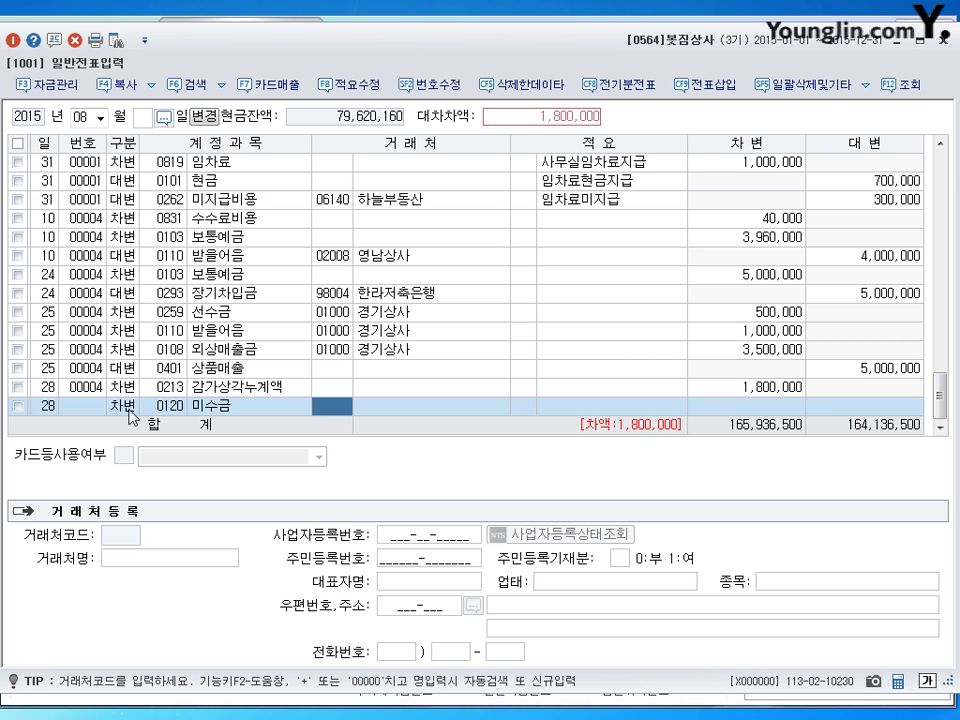
pyautogui.write('경ㅇ')
pyautogui.write('인')
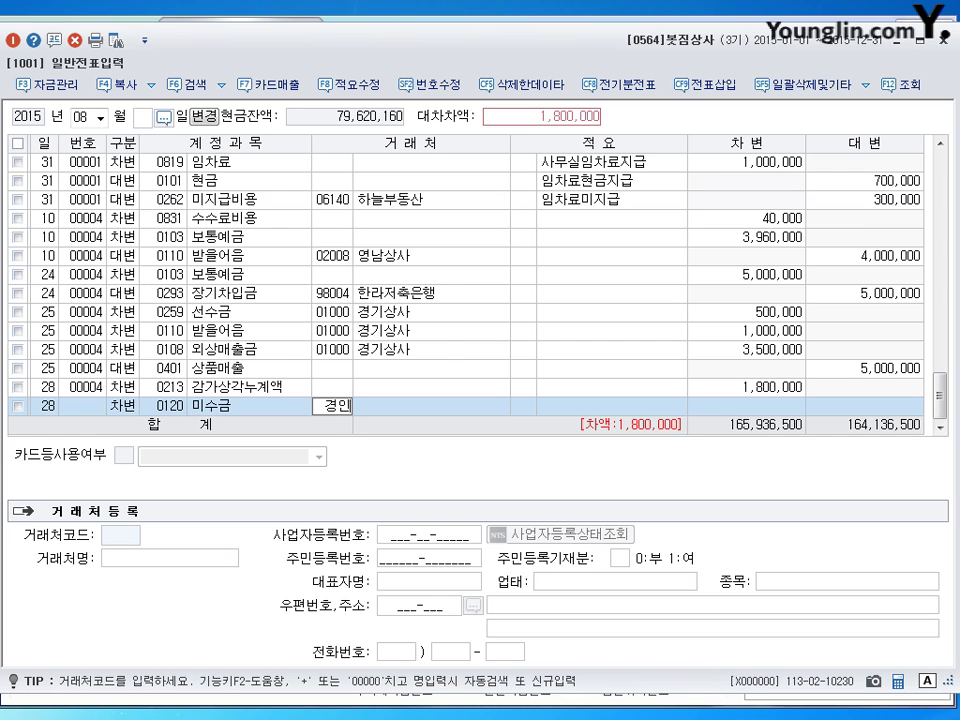
pyautogui.press('Return')
pyautogui.press('Return')
pyautogui.press('Return')
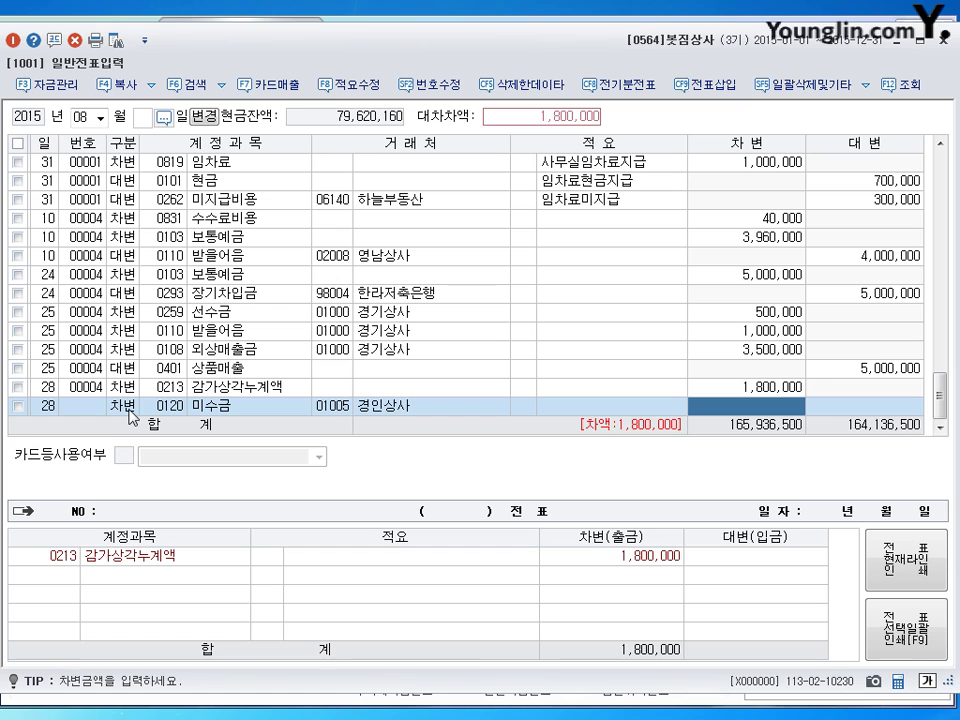
pyautogui.write('800000')
pyautogui.press('Return')
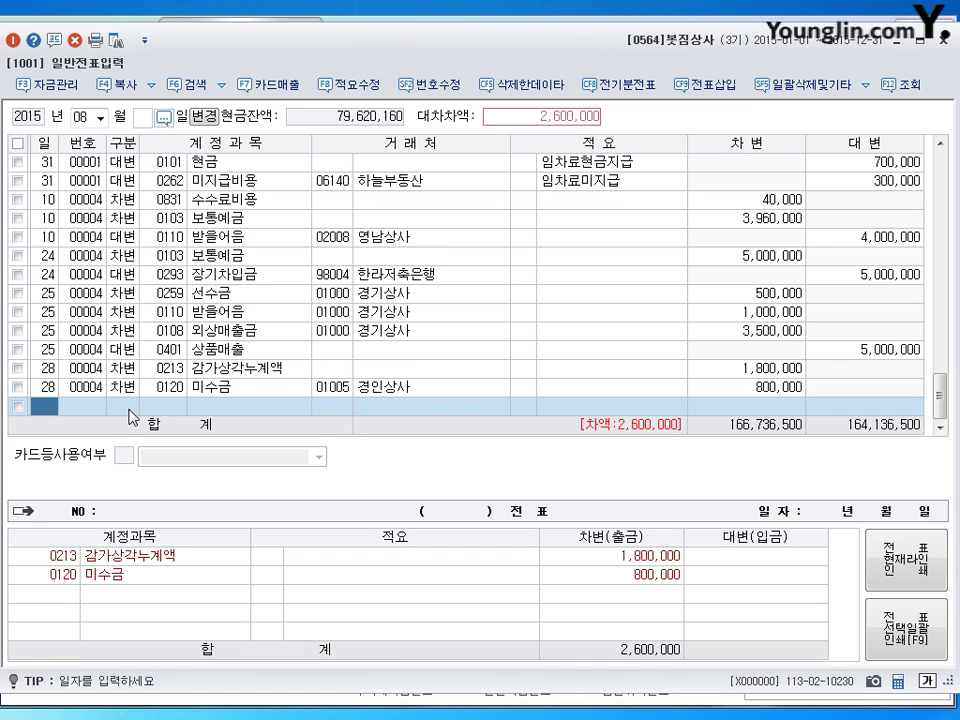
# - Add a debit line for account 0970 유형자산처분손실 of 400,000 to the August 28 voucher
pyautogui.write('28')
pyautogui.press('Return')
pyautogui.press('3')
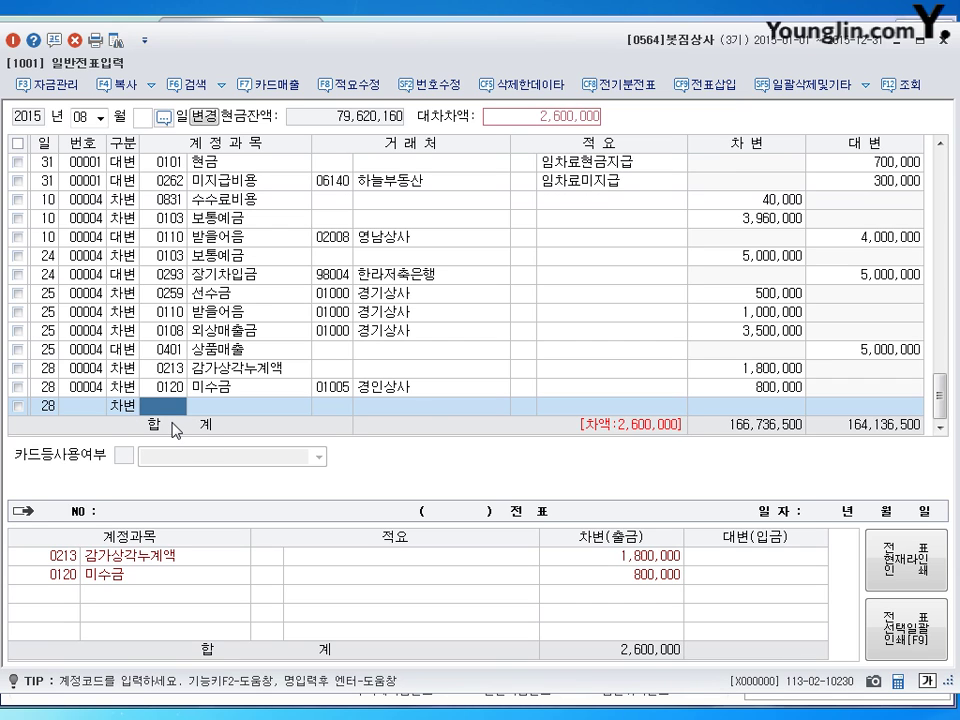
pyautogui.write('970')
pyautogui.press('Return')
pyautogui.press('Return')
pyautogui.press('Return')
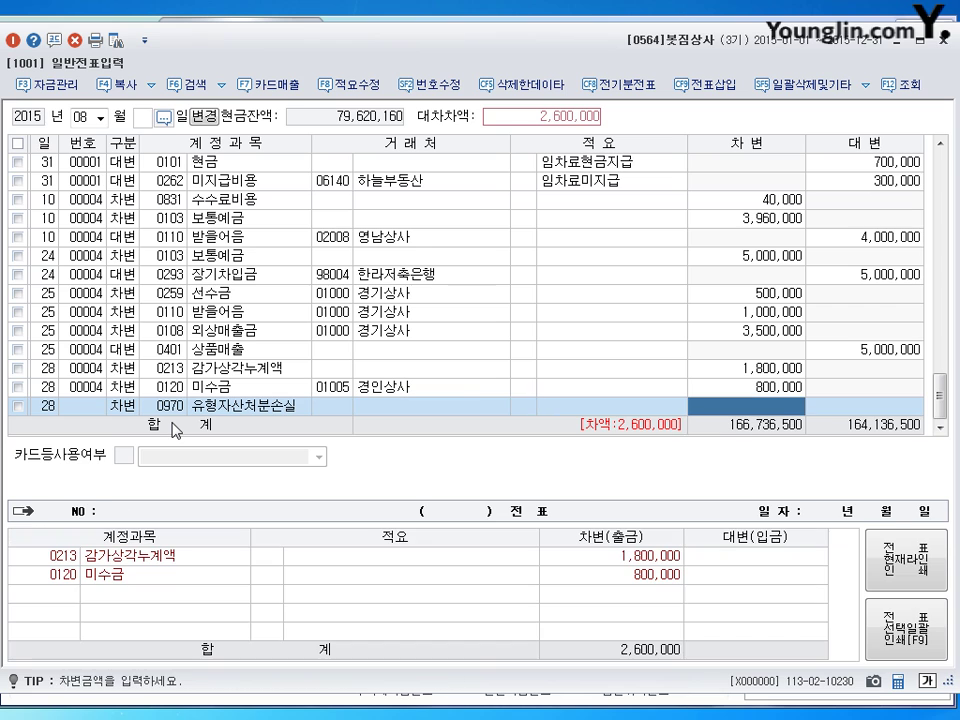
pyautogui.write('4000000')
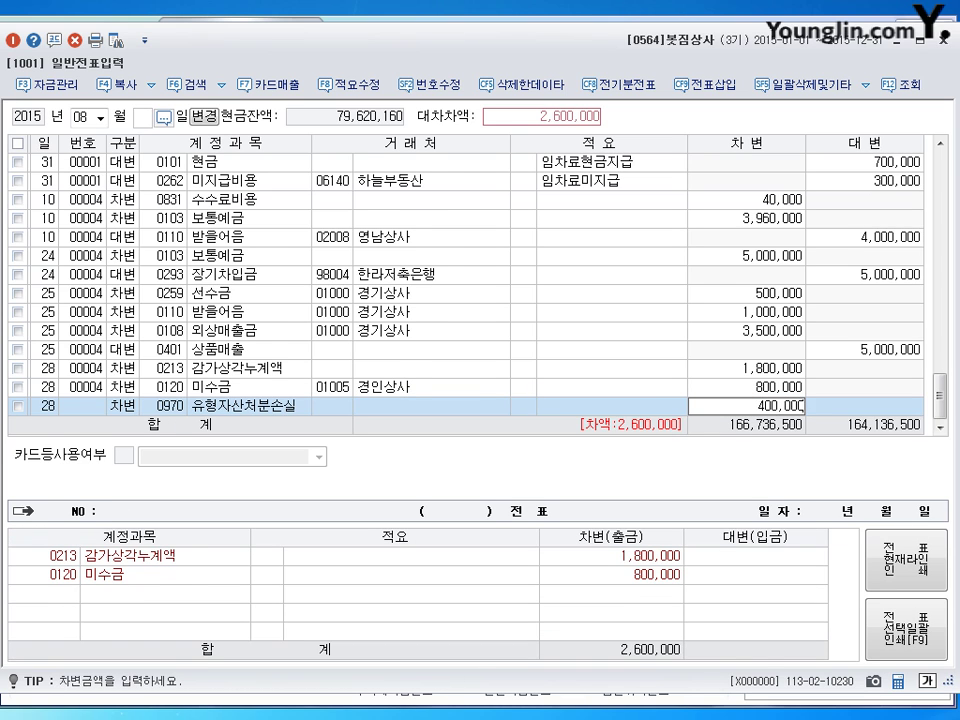
pyautogui.press('Return')
# - Complete the August 28 voucher with a credit line for account 0212 비품 of 3,000,000
pyautogui.press('Return')
pyautogui.write('4')
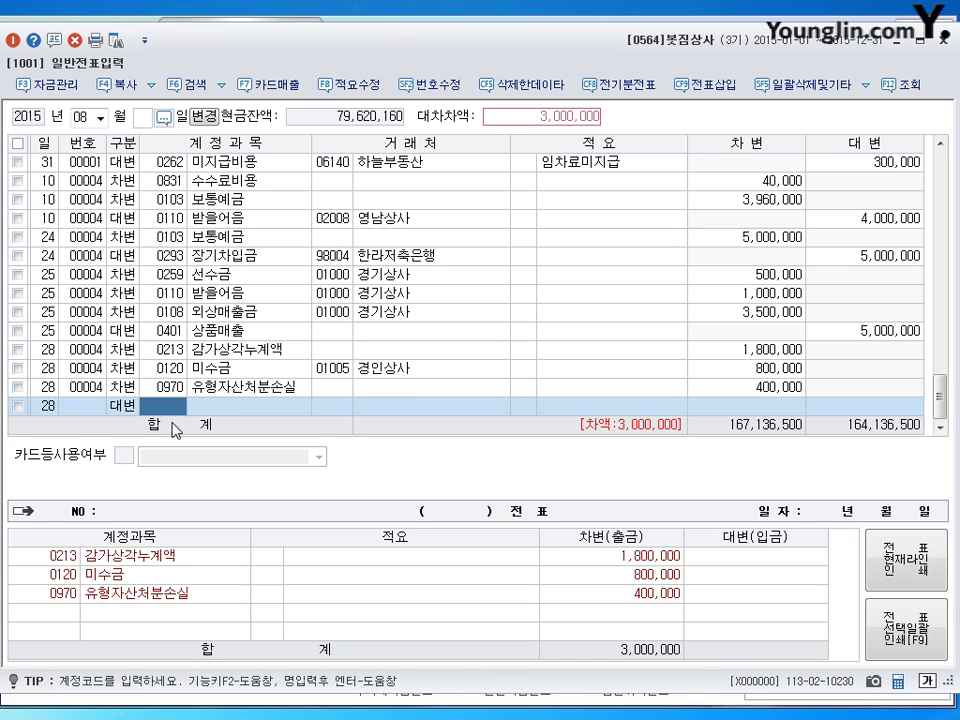
pyautogui.write('212')
pyautogui.press('Return')
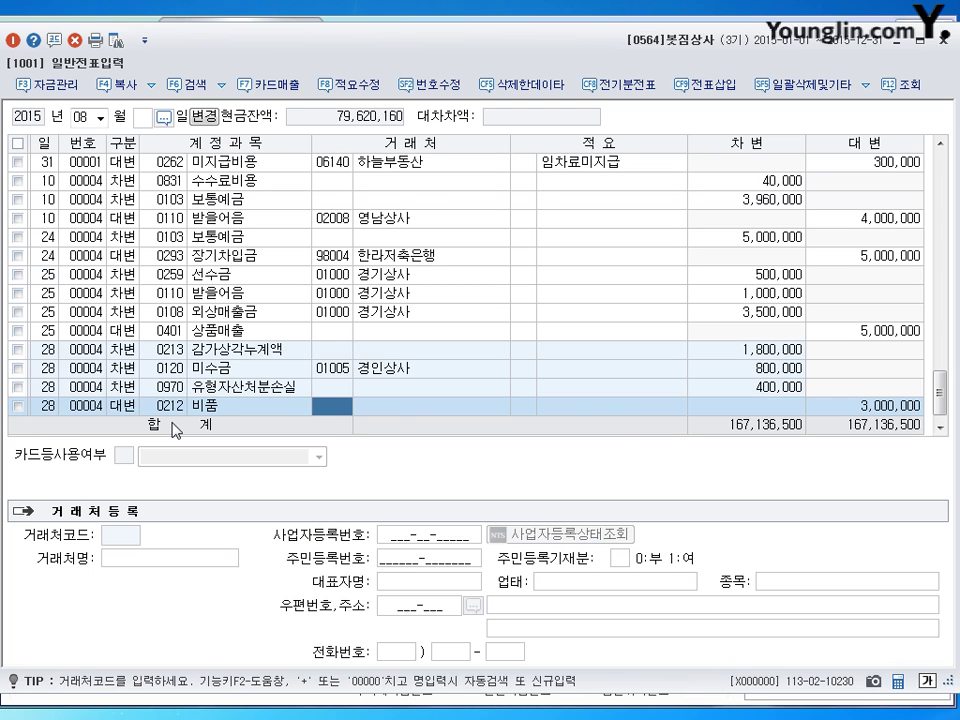
pyautogui.press('Return')
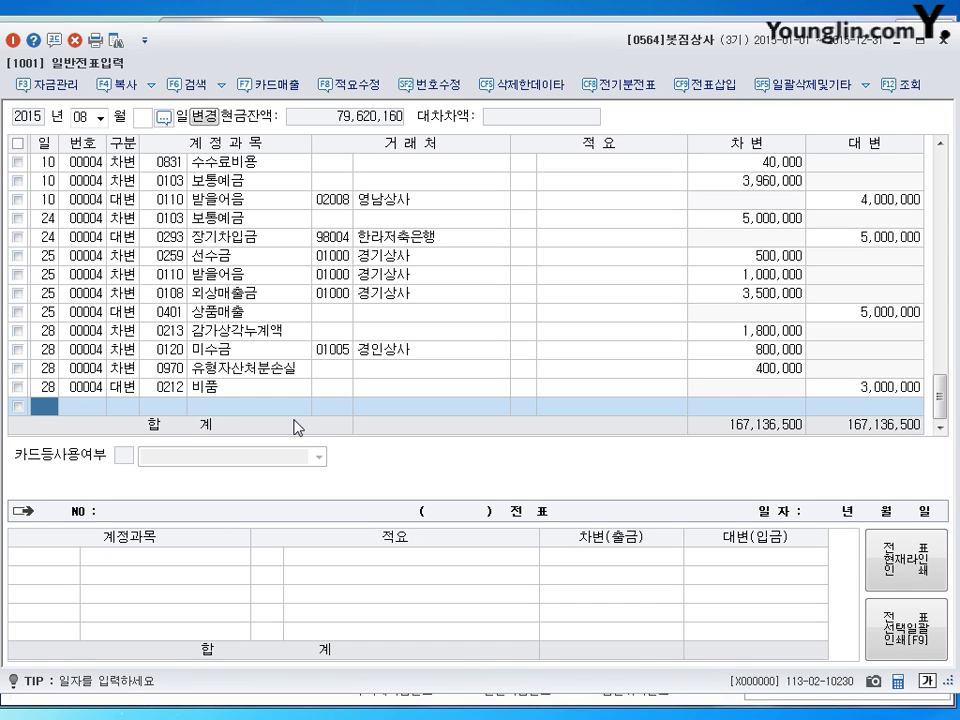
# - Switch the general vouchers to the whole month of September and start a new line dated the 2nd
pyautogui.press('Escape')
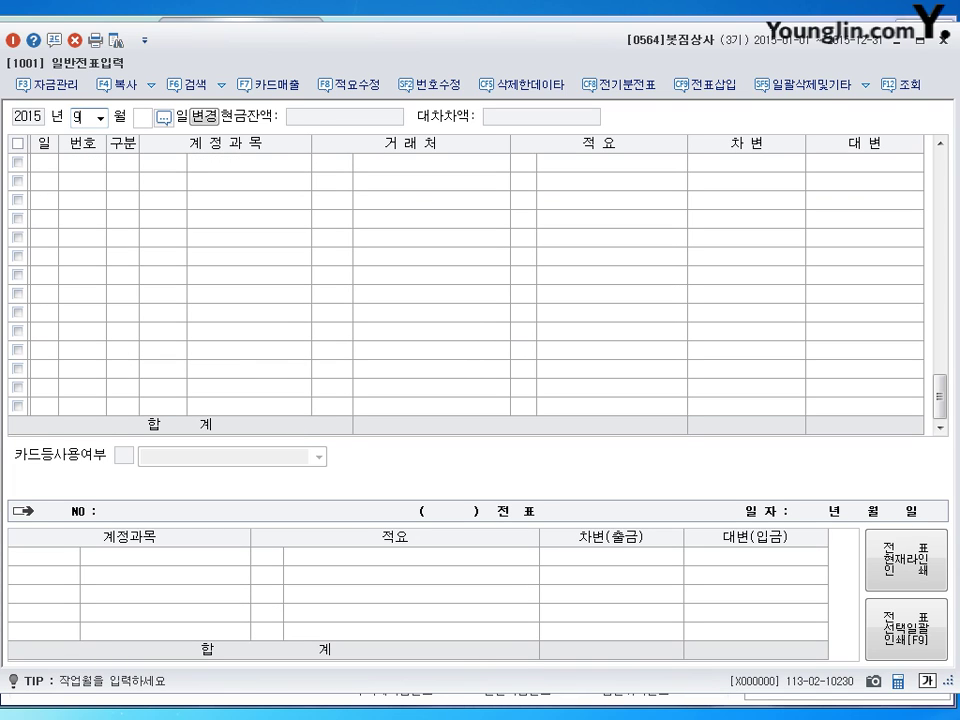
pyautogui.write('09')
pyautogui.write('3')
pyautogui.press('Return')
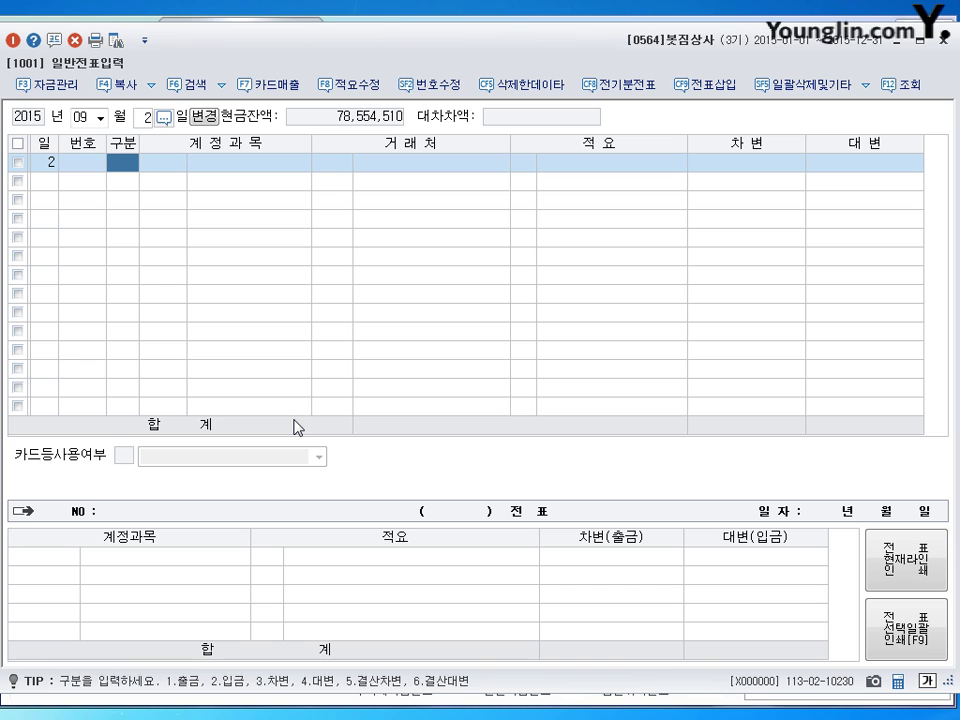
pyautogui.press('Escape')
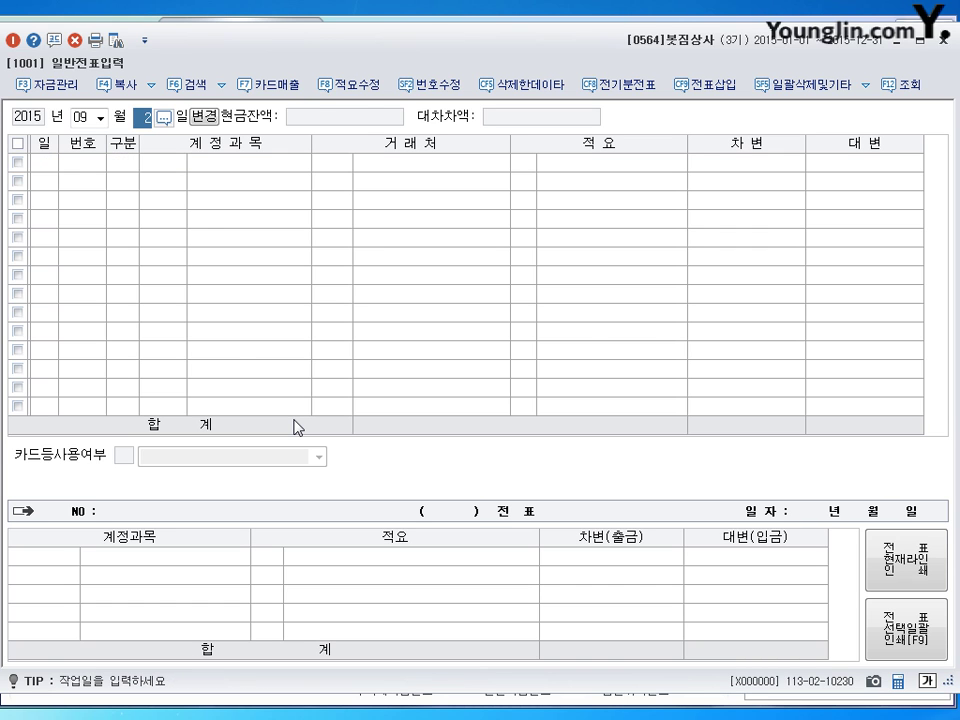
pyautogui.press('BackSpace')
pyautogui.press('Return')
pyautogui.write('2')
pyautogui.press('Return')
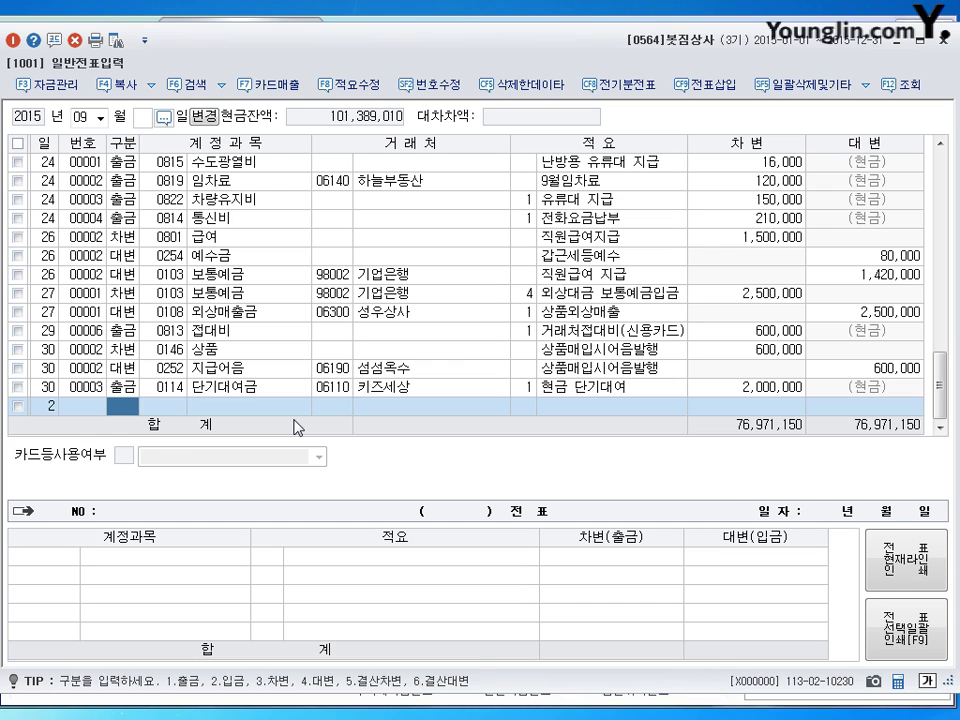
pyautogui.press('Escape')
pyautogui.press('Return')
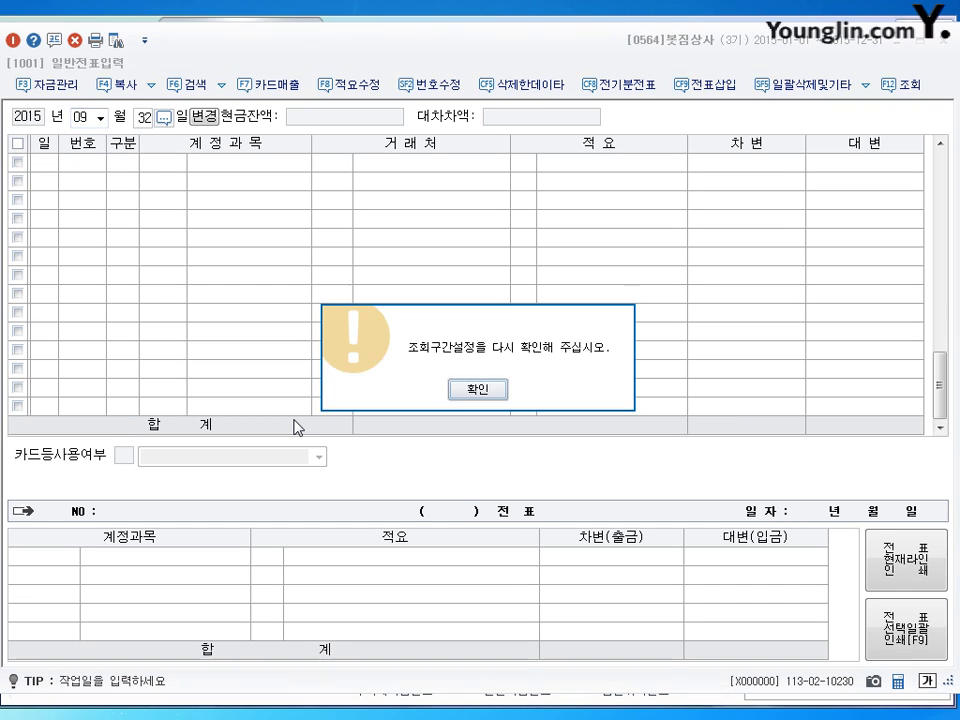
pyautogui.press('Return')
pyautogui.write('2')
pyautogui.press('Return')
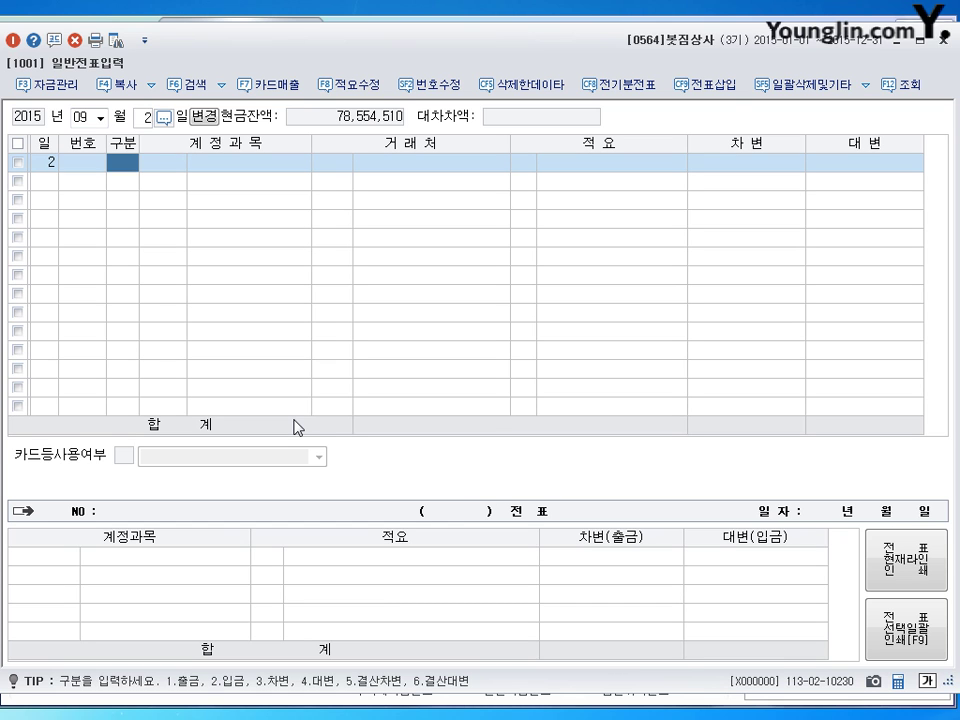
pyautogui.hotkey('shift', 'Tab')
pyautogui.press('BackSpace')
pyautogui.press('Return')
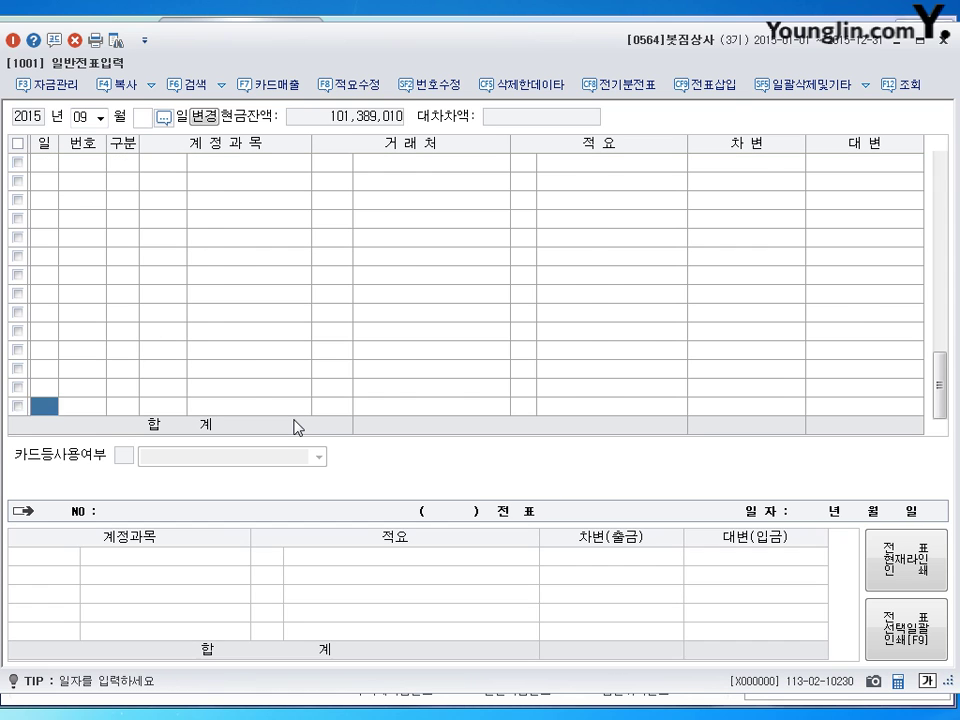
pyautogui.write('2')
pyautogui.press('Return')
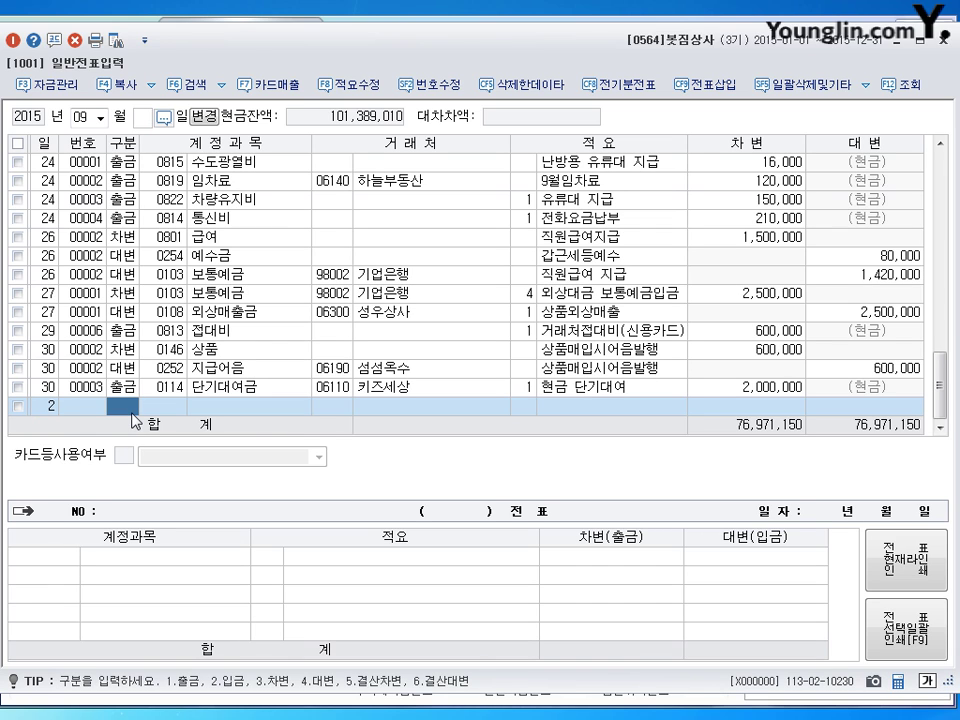
# - Enter a September 2 debit line for account 0251 외상매입금 of 1,500,000 with 보라상사 as the 거래처
pyautogui.write('3')
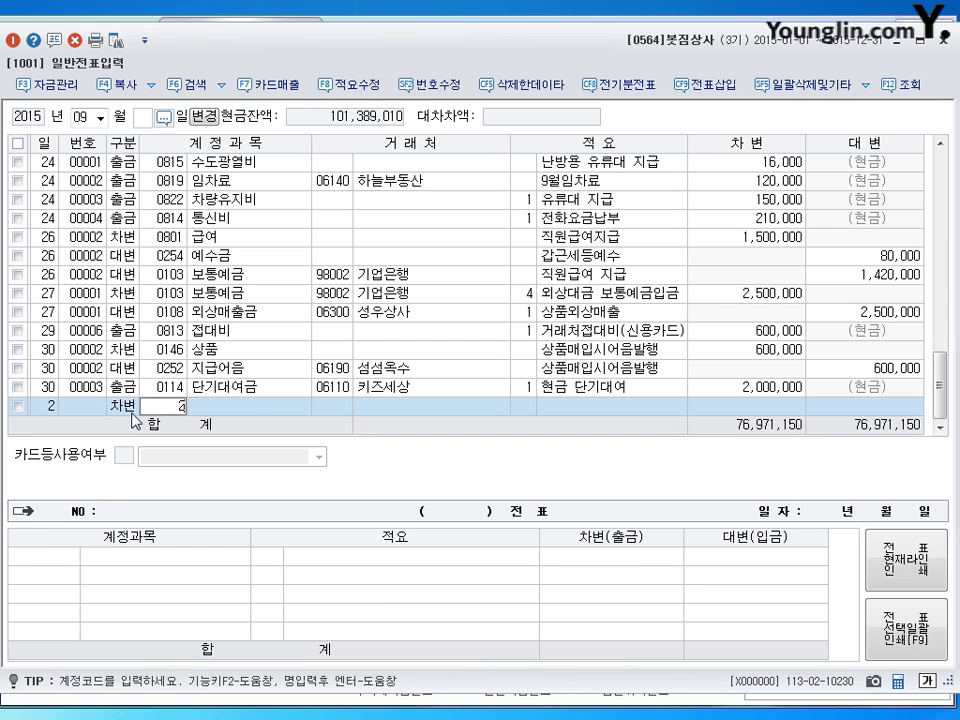
pyautogui.write('251')
pyautogui.press('Return')
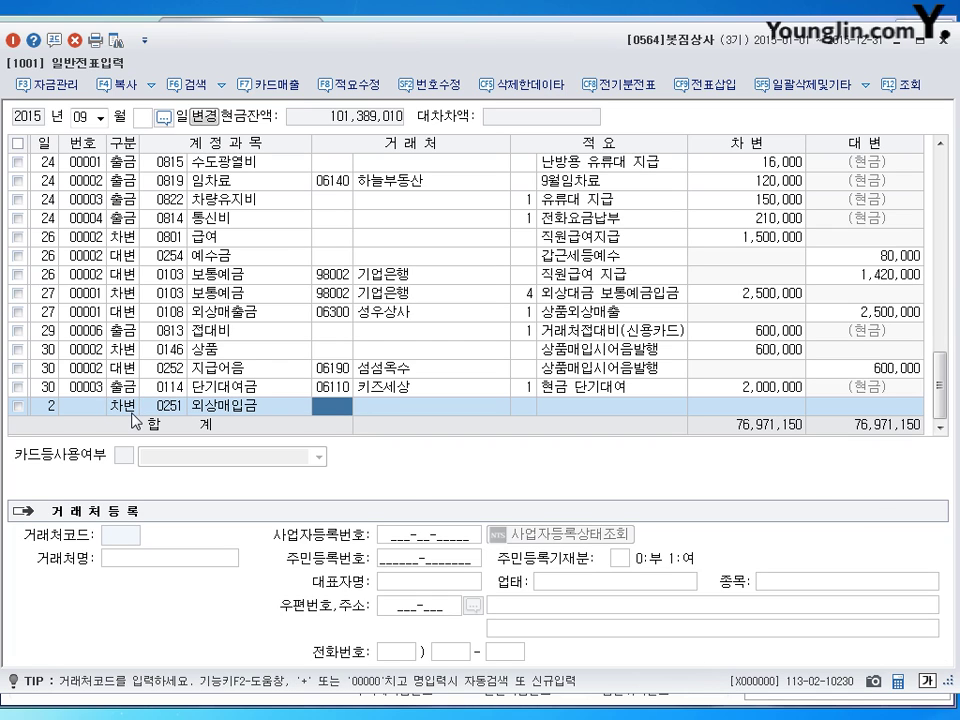
pyautogui.write('보래')
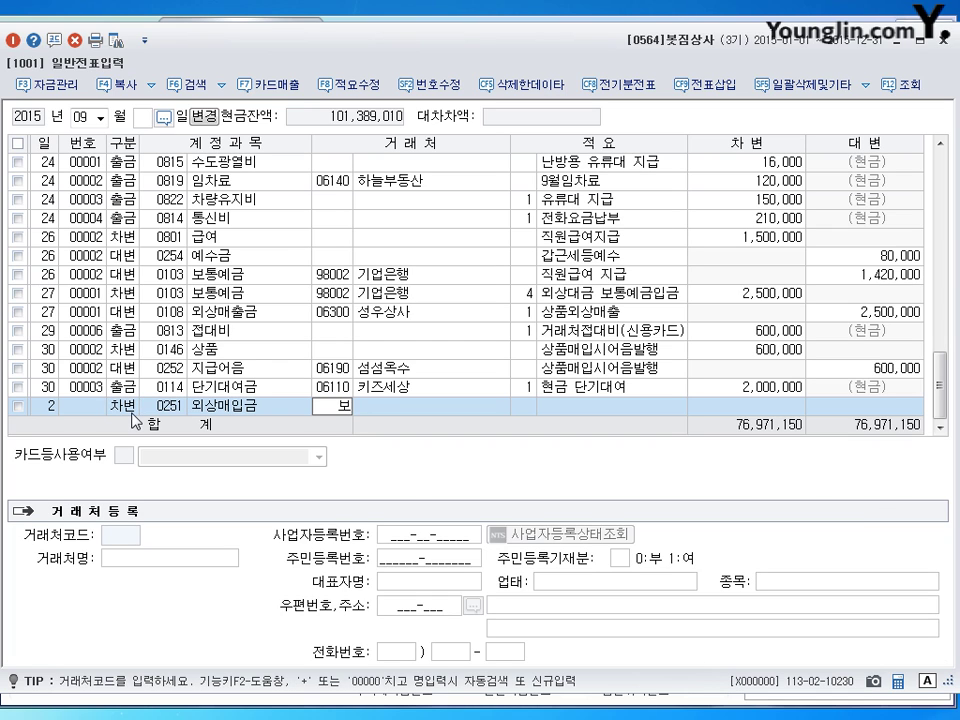
pyautogui.press('Return')
pyautogui.press('Return')
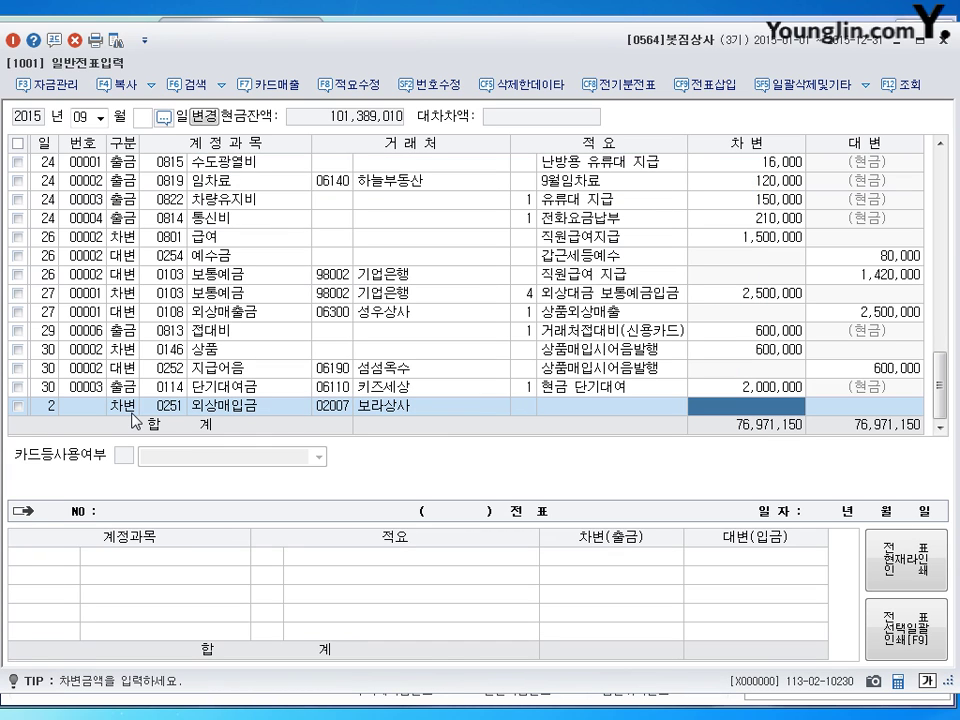
pyautogui.write('1500000')
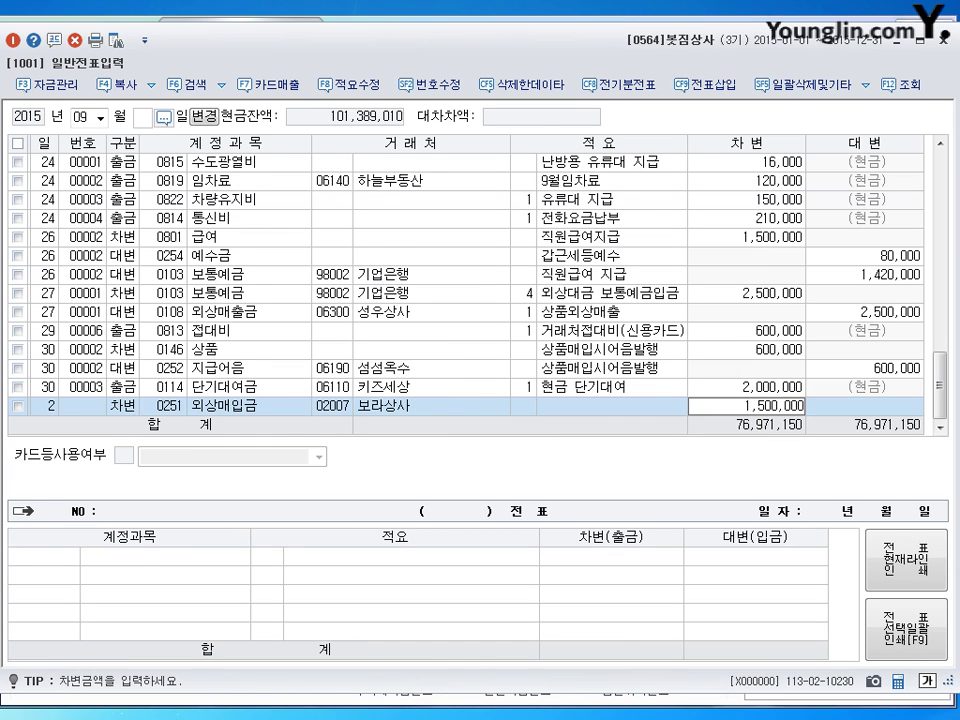
pyautogui.press('Return')
# - Complete the September 2 voucher with a credit line for account 0110 받을어음 of 1,500,000 with 대박상사 as the 거래처
pyautogui.write('4110')
pyautogui.press('Return')
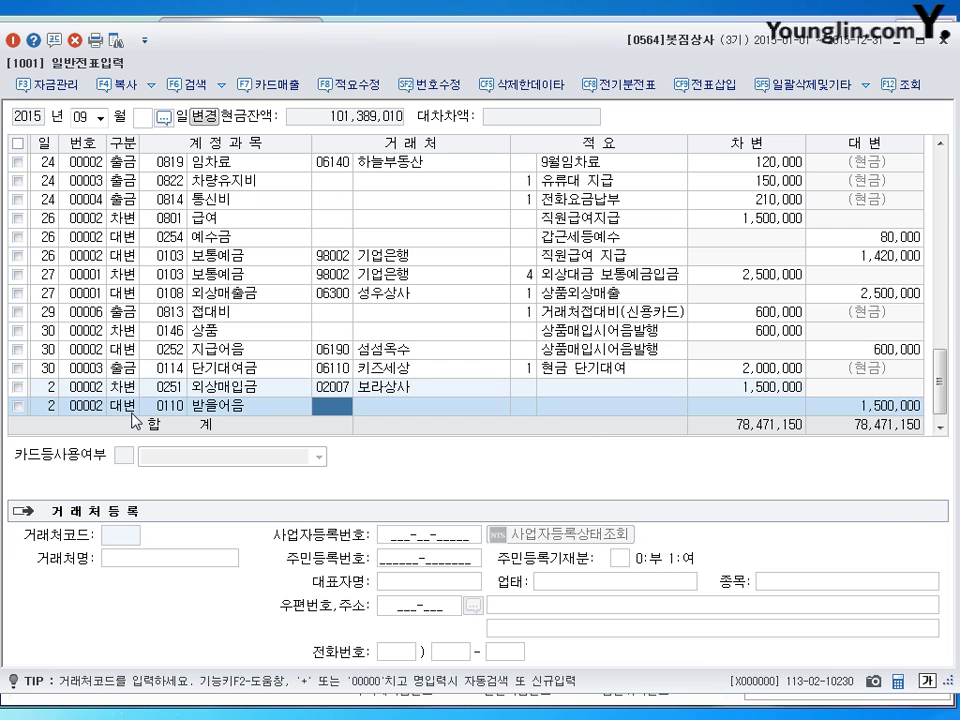
pyautogui.write('대백')
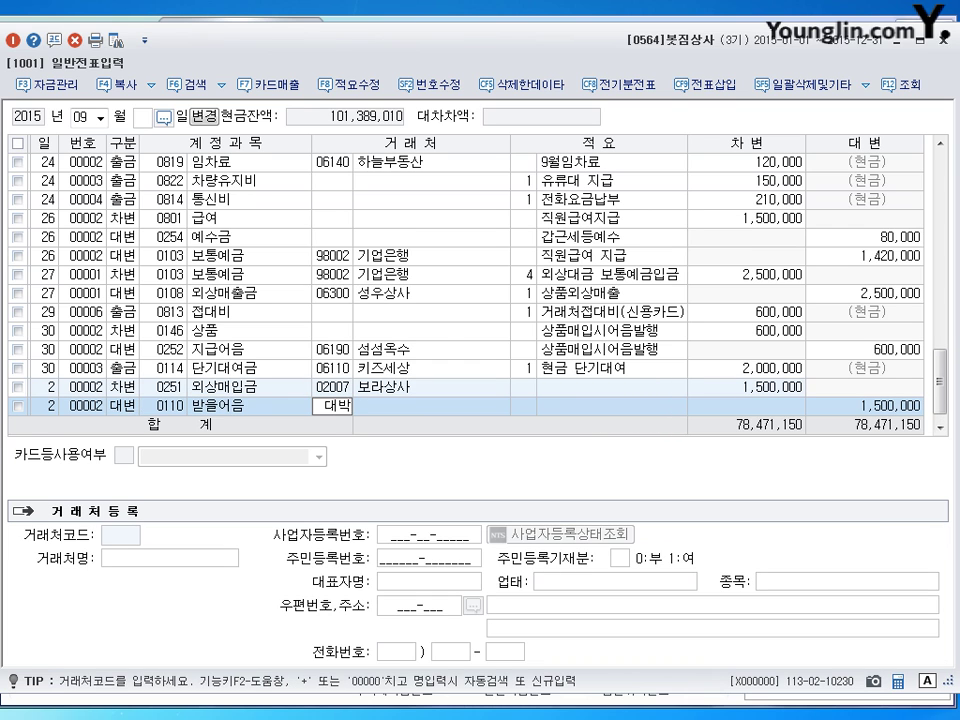
pyautogui.press('Return')
pyautogui.press('Return')
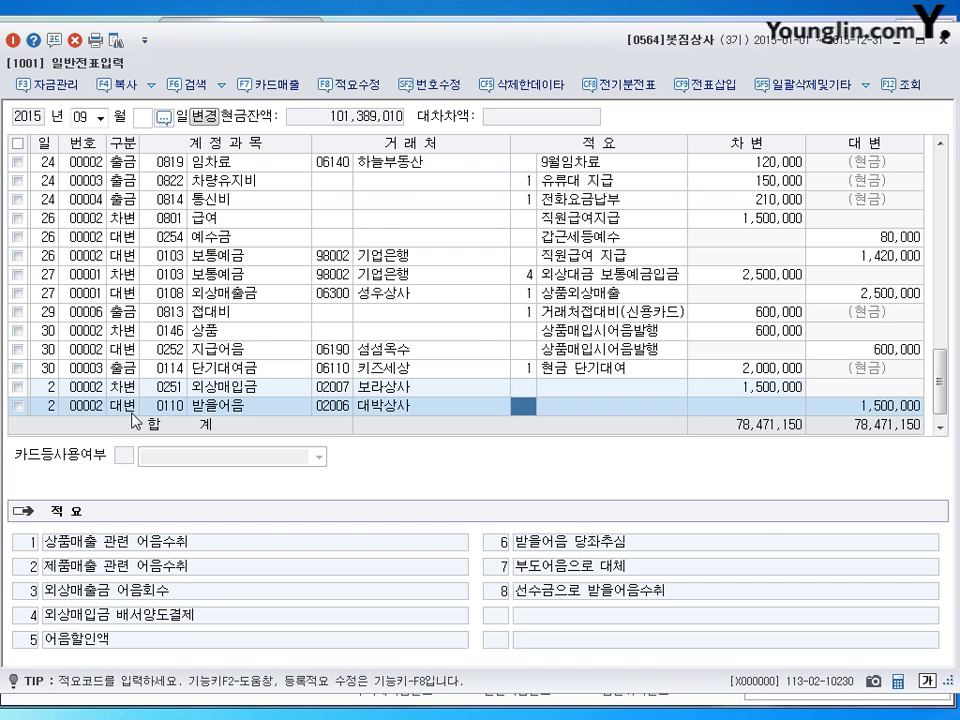
pyautogui.press('Return')
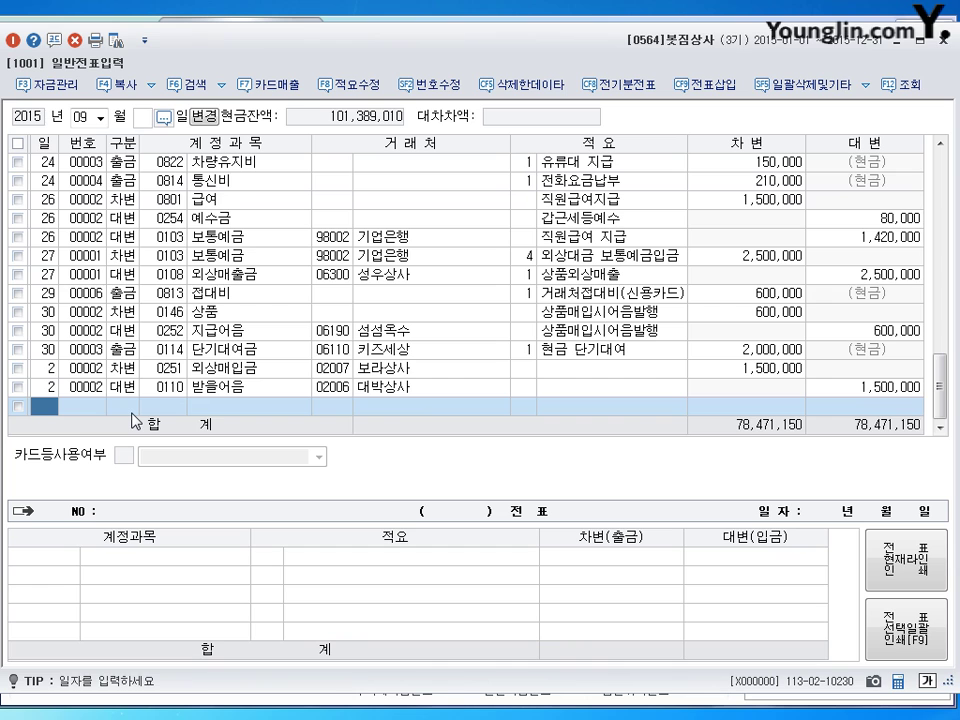
# - Switch the general vouchers to month 10 and enter day 10
pyautogui.hotkey('shift', 'Tab')
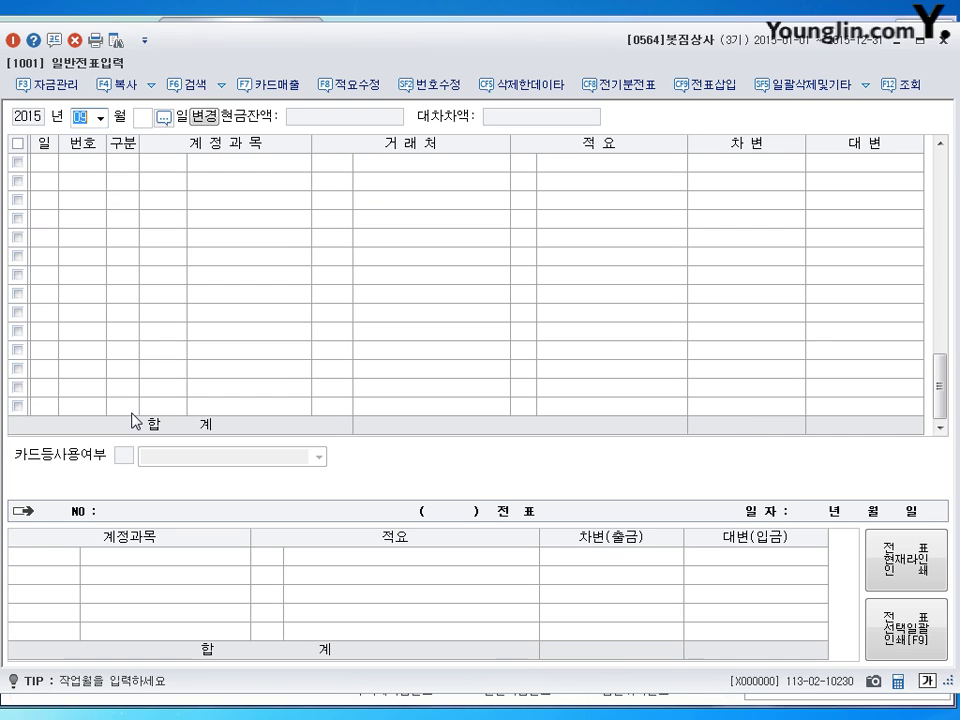
pyautogui.write('10')
pyautogui.press('Return')
pyautogui.write('10')
pyautogui.press('Return')
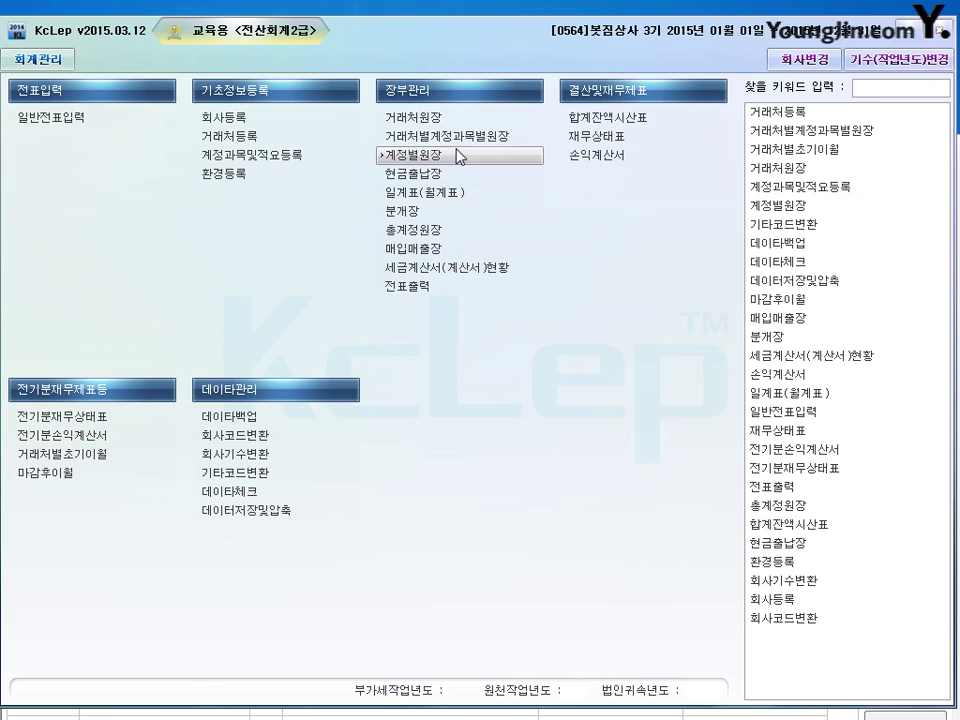
# - Open the 거래처원장 ledger and set its period from September 1 to September 30, 2015
pyautogui.click(413, 117)
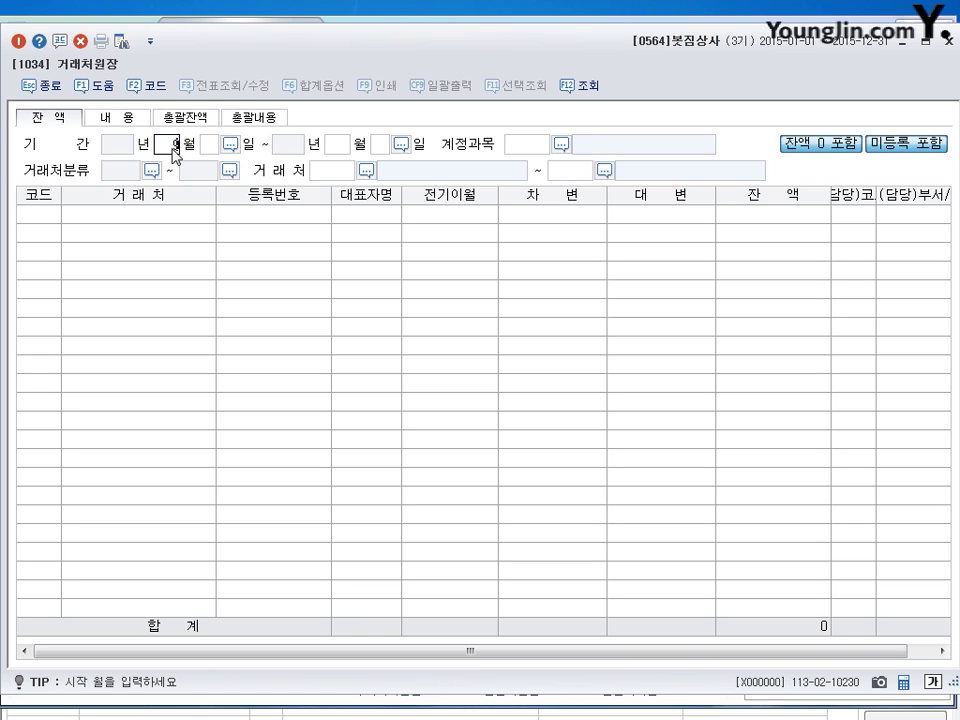
pyautogui.write('9')
pyautogui.press('Return')
pyautogui.write('30')
pyautogui.press('Return')
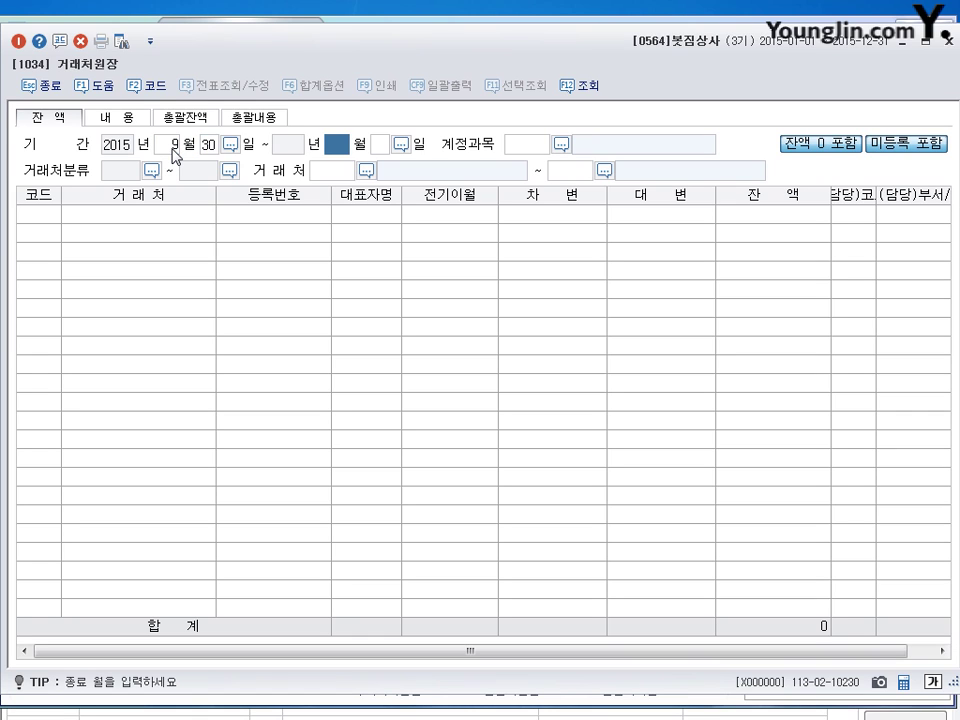
pyautogui.hotkey('shift', 'Tab')
pyautogui.write('1')
pyautogui.press('Return')
pyautogui.write('9')
pyautogui.press('Return')
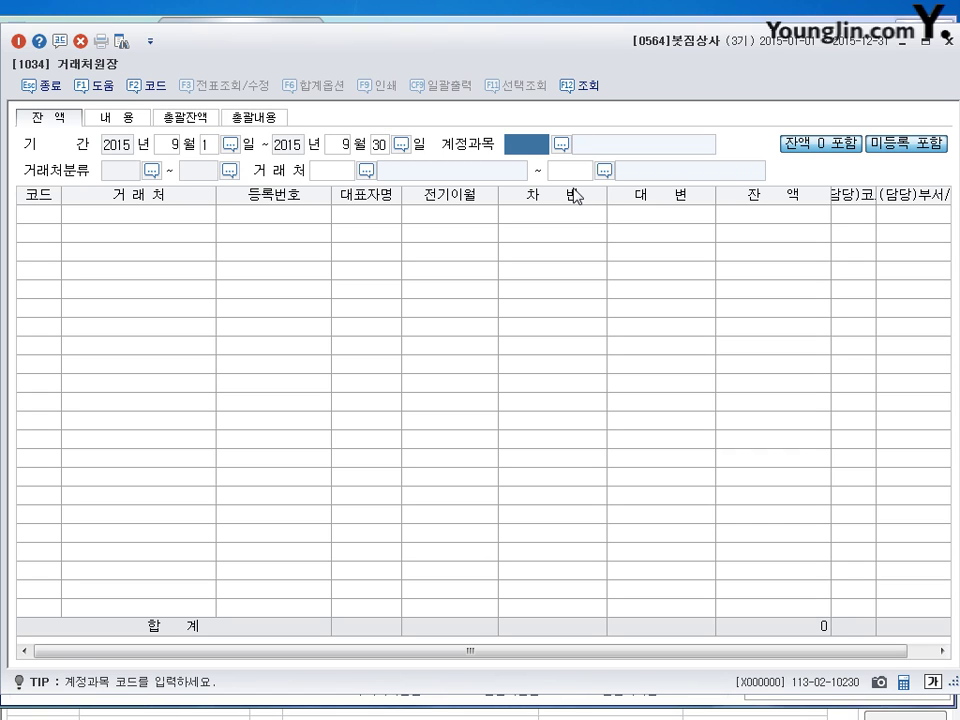
# - Look up the 거래처원장 balance for account 0251 외상매입금, with 삼일카드 as both ends of the 거래처 range
pyautogui.write('351')
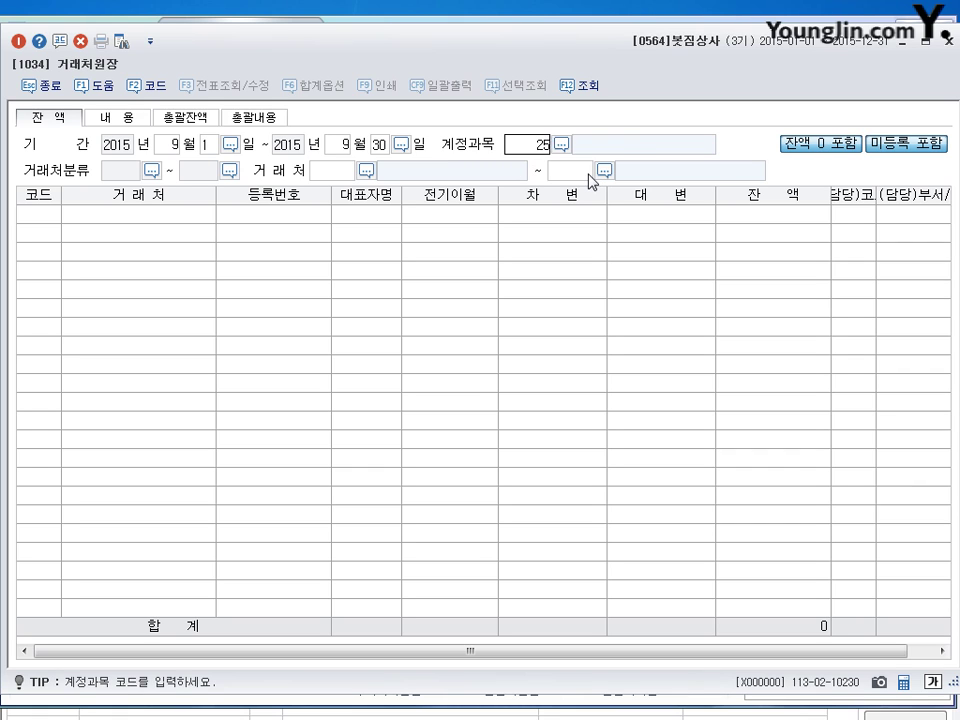
pyautogui.press('Return')
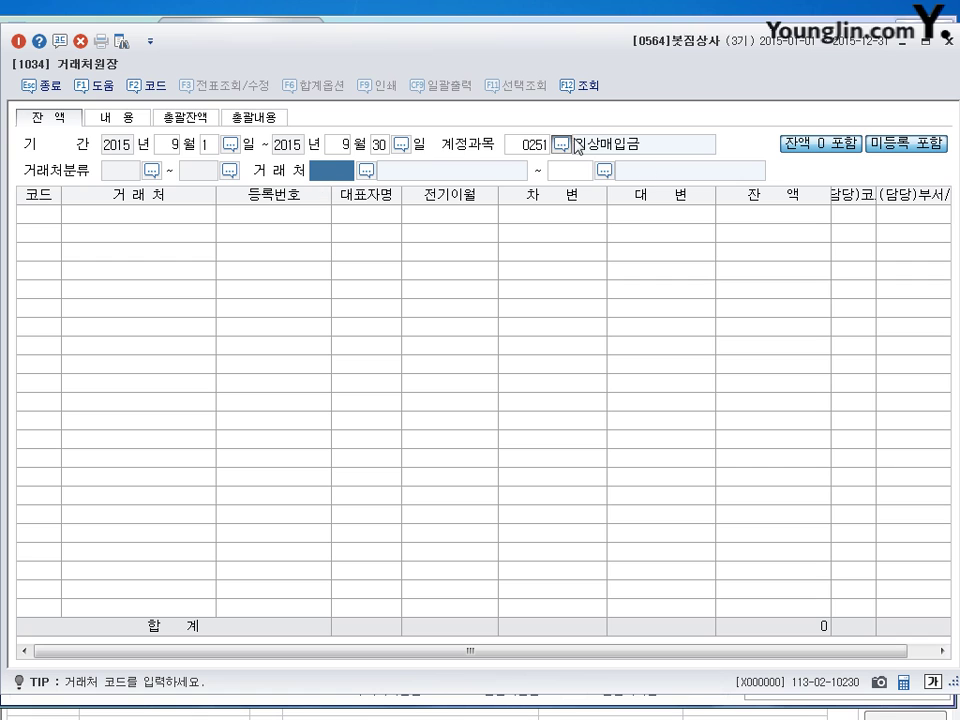
pyautogui.press('F2')
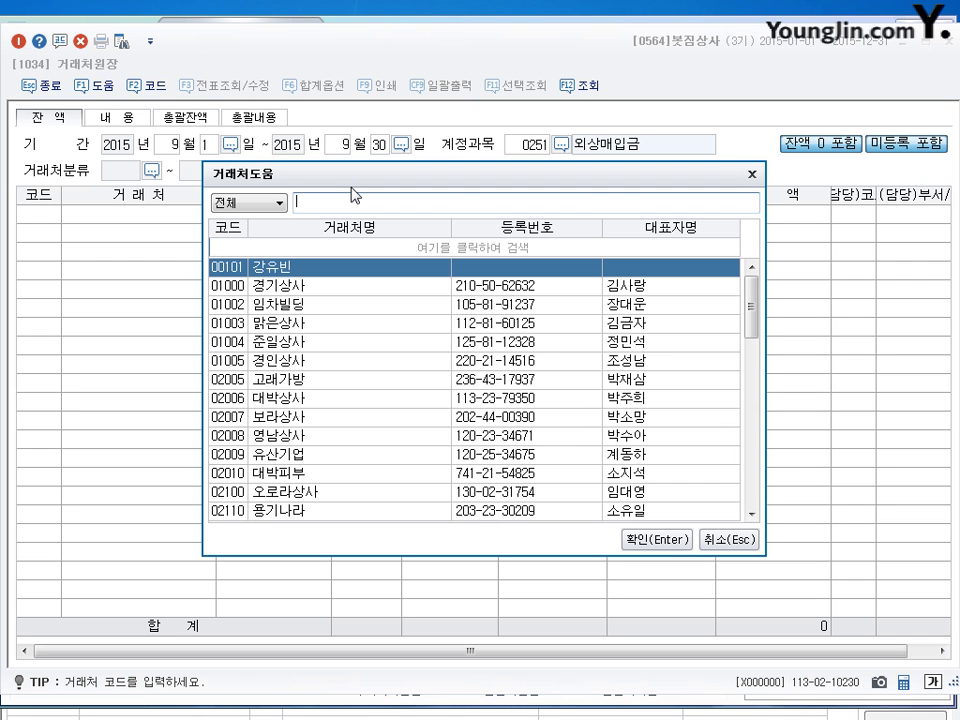
pyautogui.write('삼일')
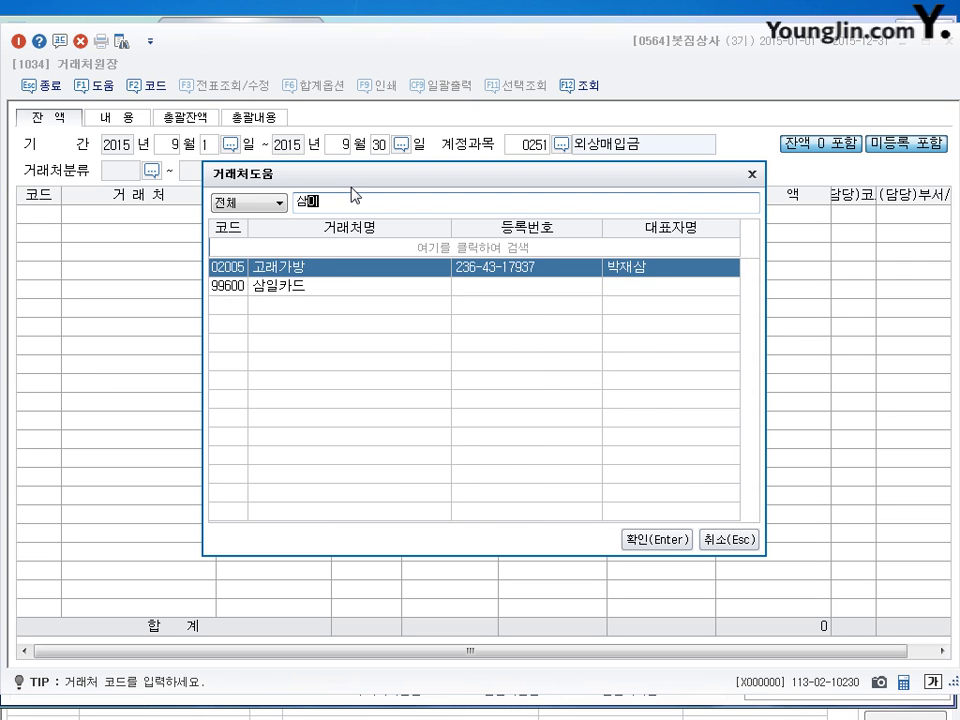
pyautogui.press('Return')
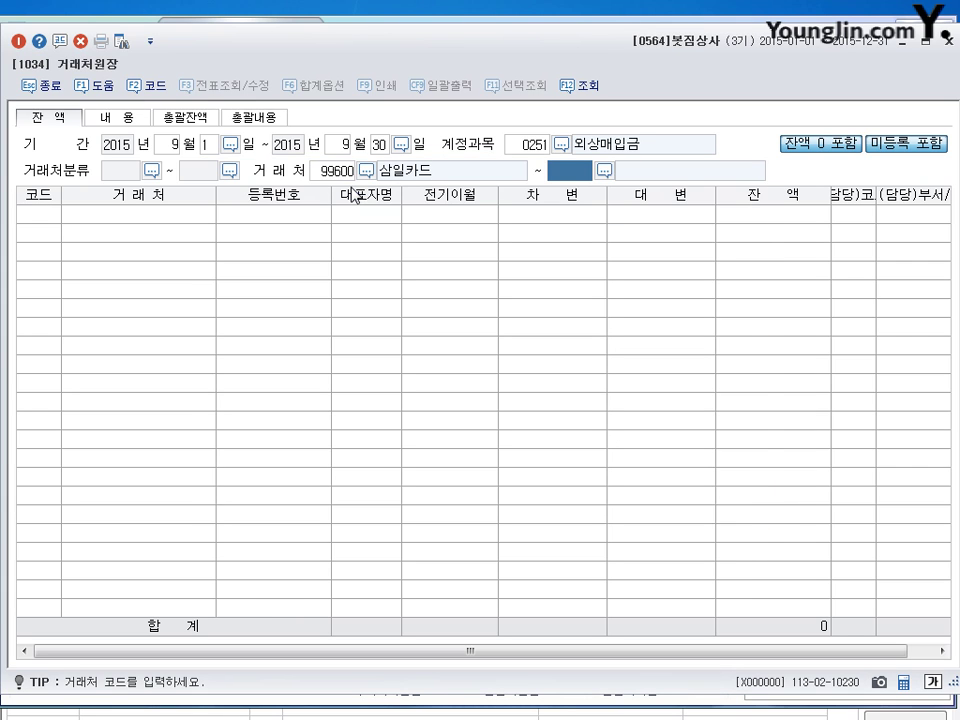
pyautogui.press('F2')
pyautogui.write('삼일')
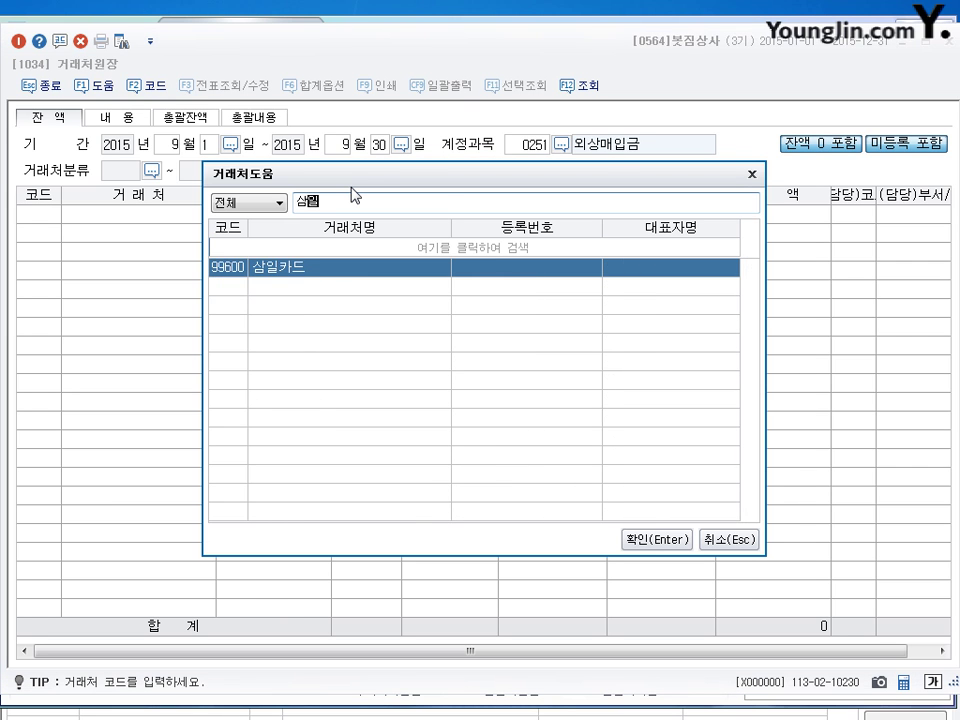
pyautogui.press('Return')
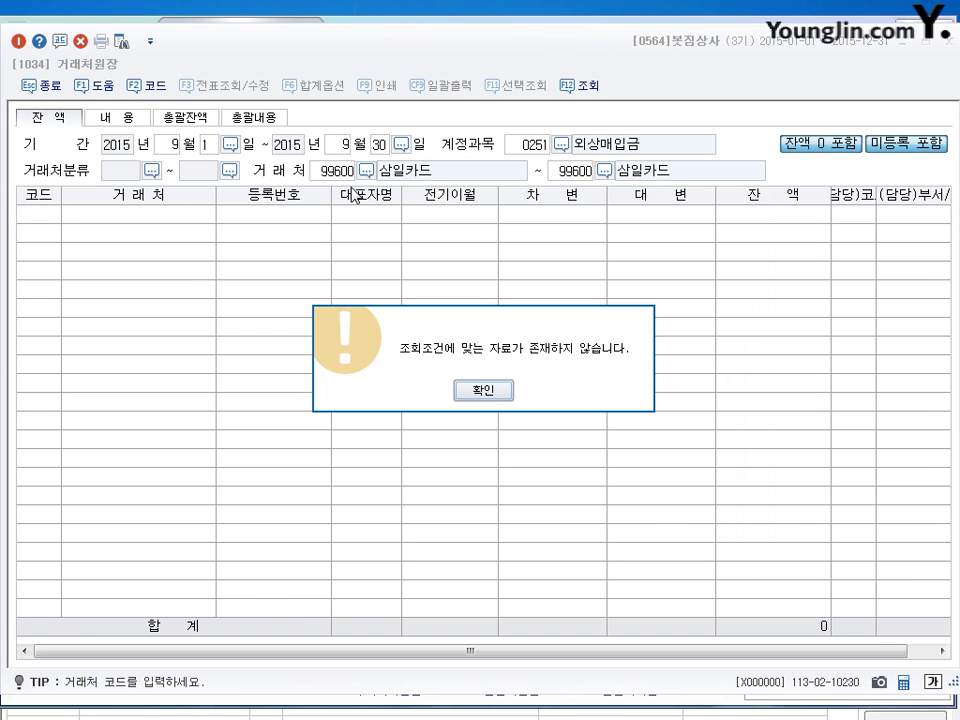
# - Look up the September 거래처원장 balance of 삼일카드 for account 0253 미지급금 and close the ledger
pyautogui.click(482, 390)
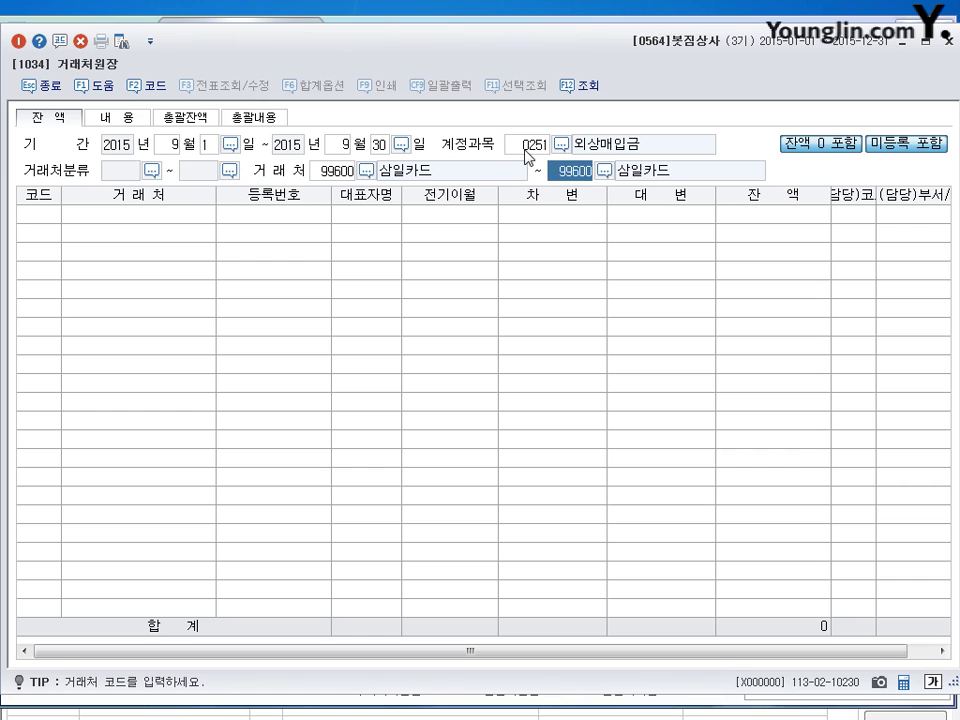
pyautogui.click(527, 146)
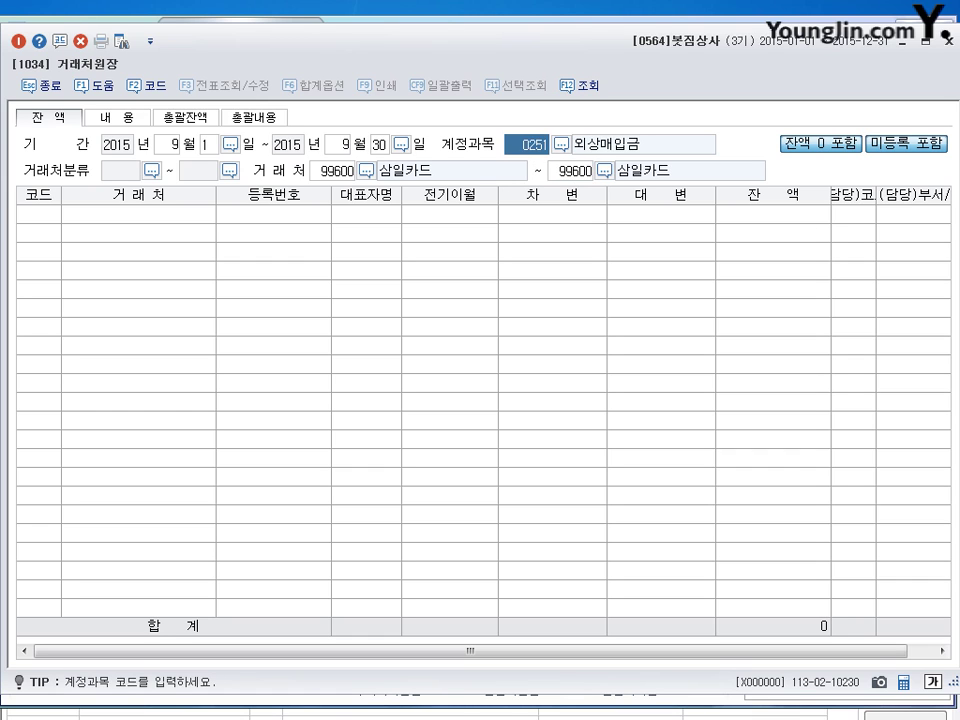
pyautogui.write('253')
pyautogui.press('Return')
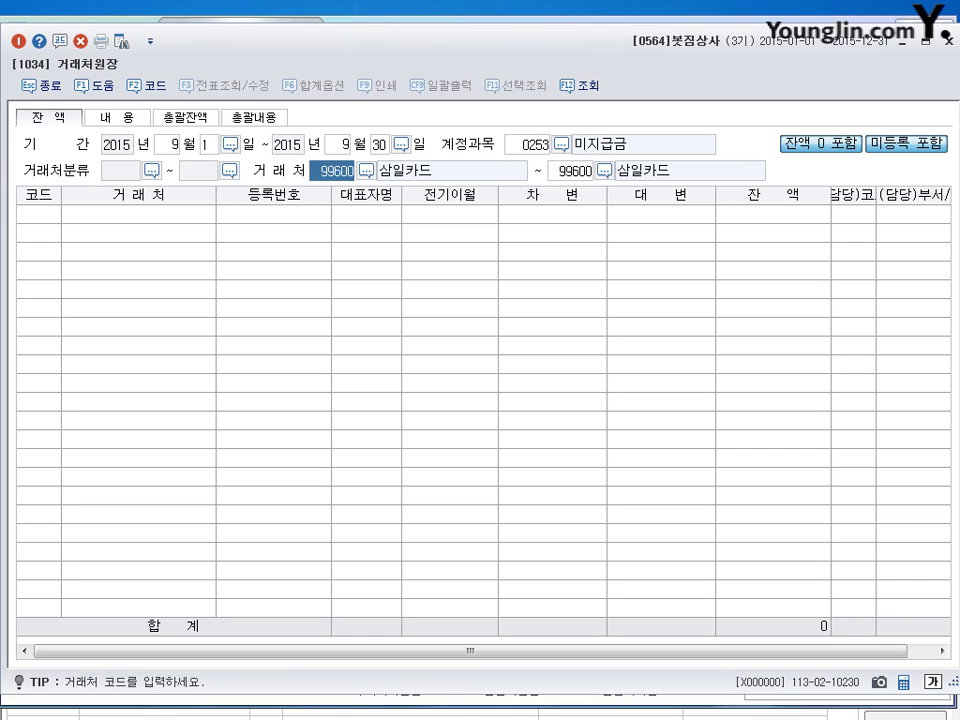
pyautogui.press('Return')
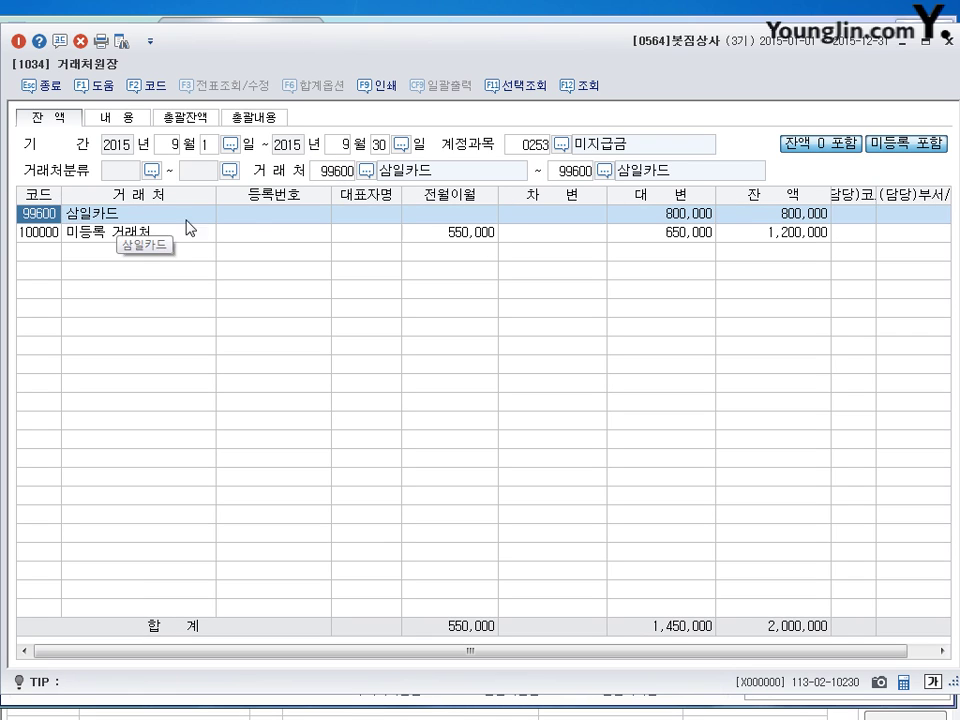
pyautogui.click(805, 218)
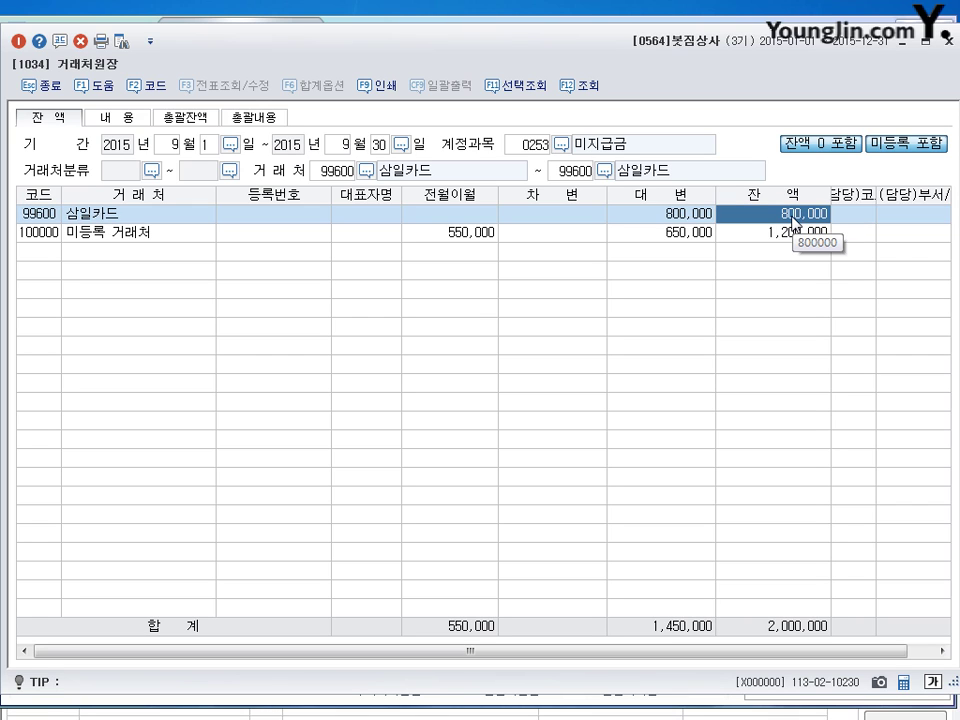
pyautogui.click(636, 217)
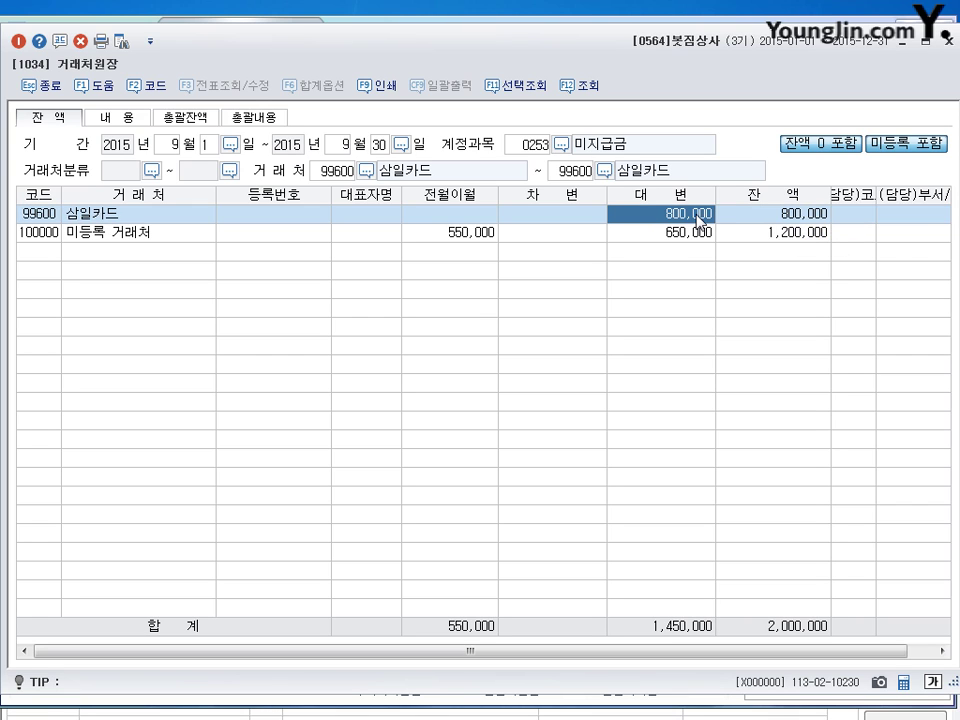
pyautogui.press('Right')
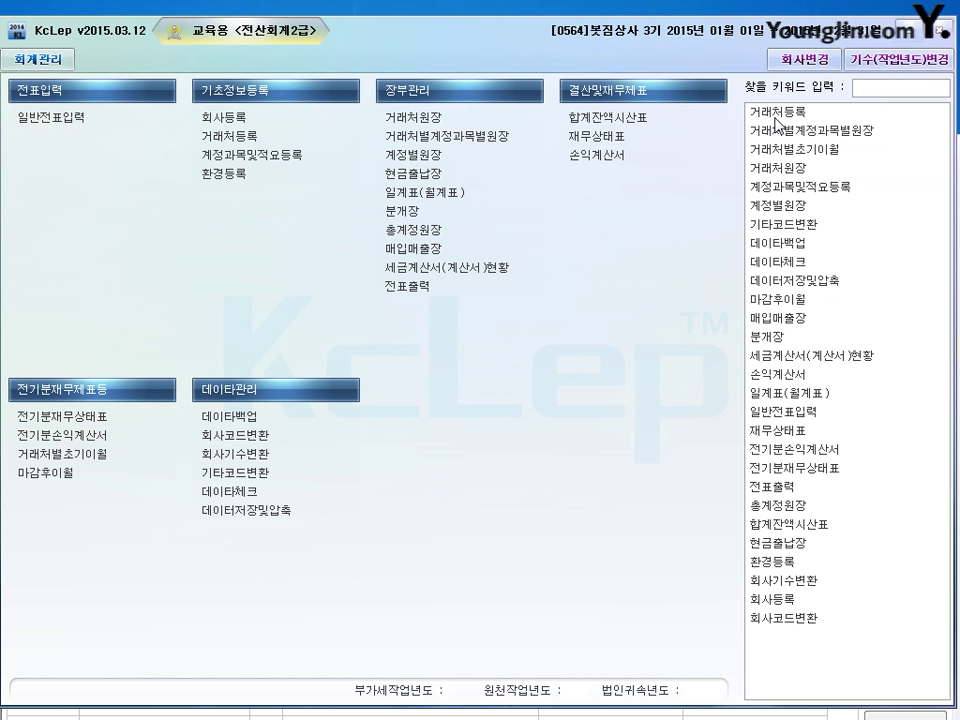
pyautogui.click(946, 41)
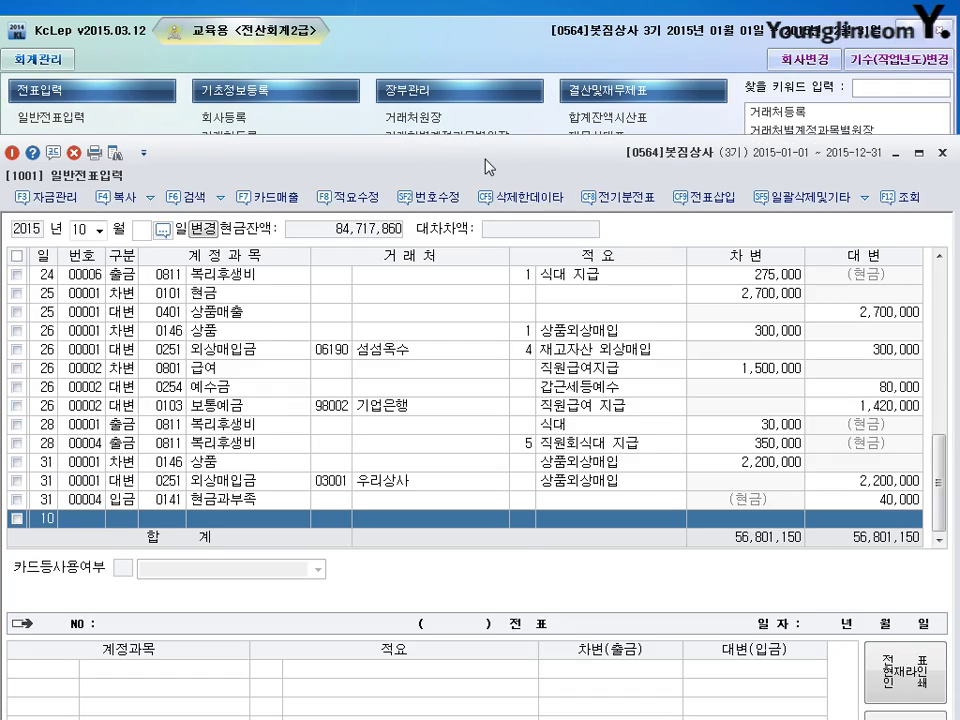
# - Enter the October 10 debit line for account 0253 미지급금 with 삼일카드 as the 거래처 and an amount of 800,000
pyautogui.moveTo(484, 158); pyautogui.dragTo(490, 42)
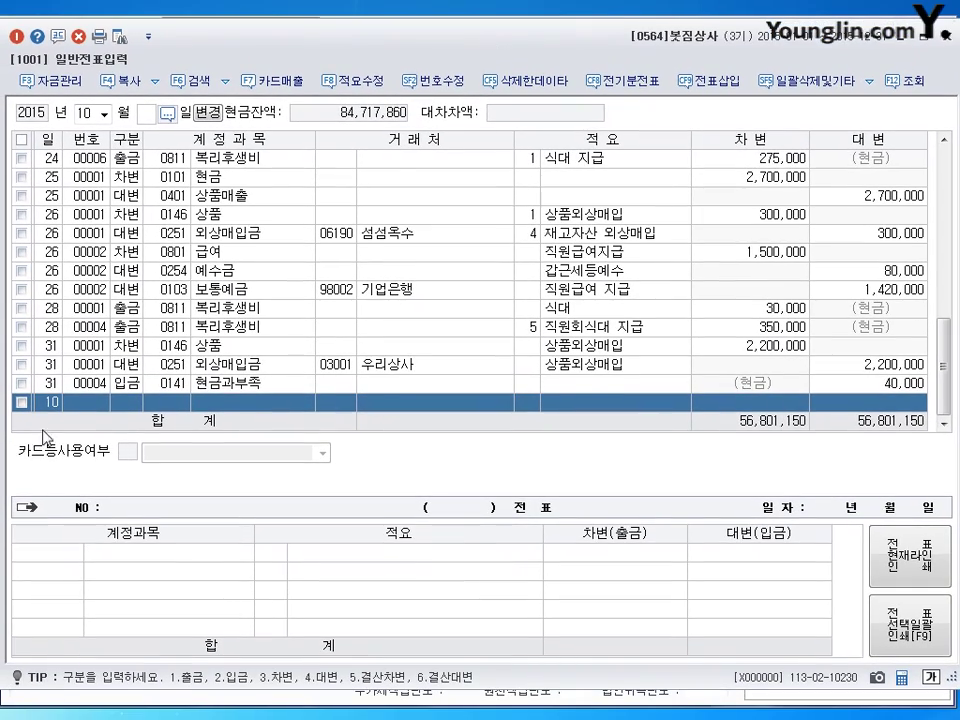
pyautogui.click(127, 403)
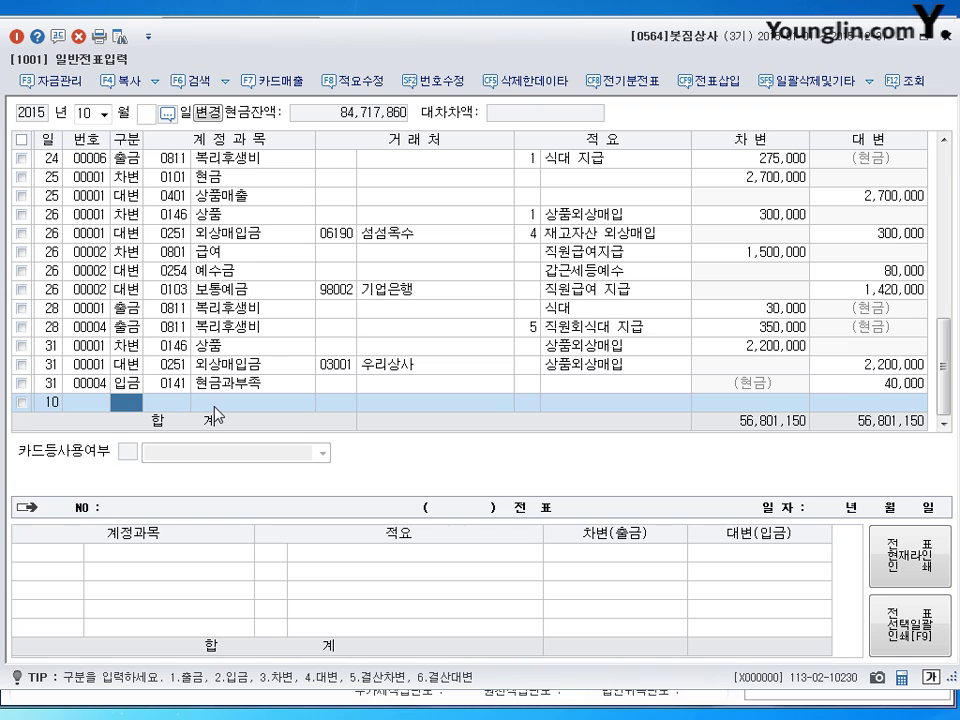
pyautogui.write('3253')
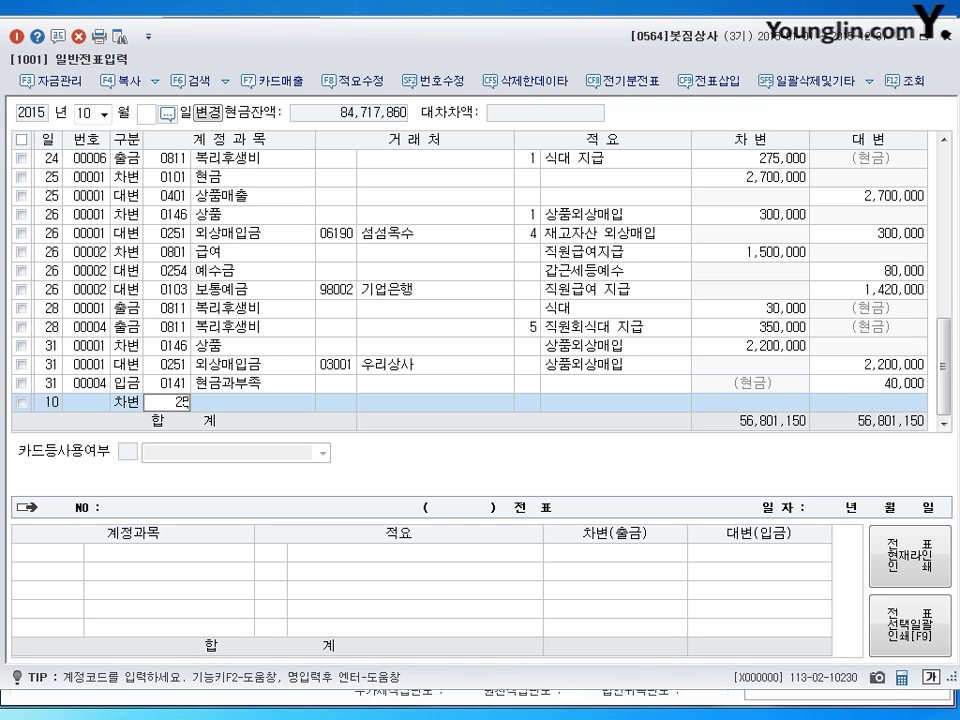
pyautogui.press('Return')
pyautogui.write('삼')
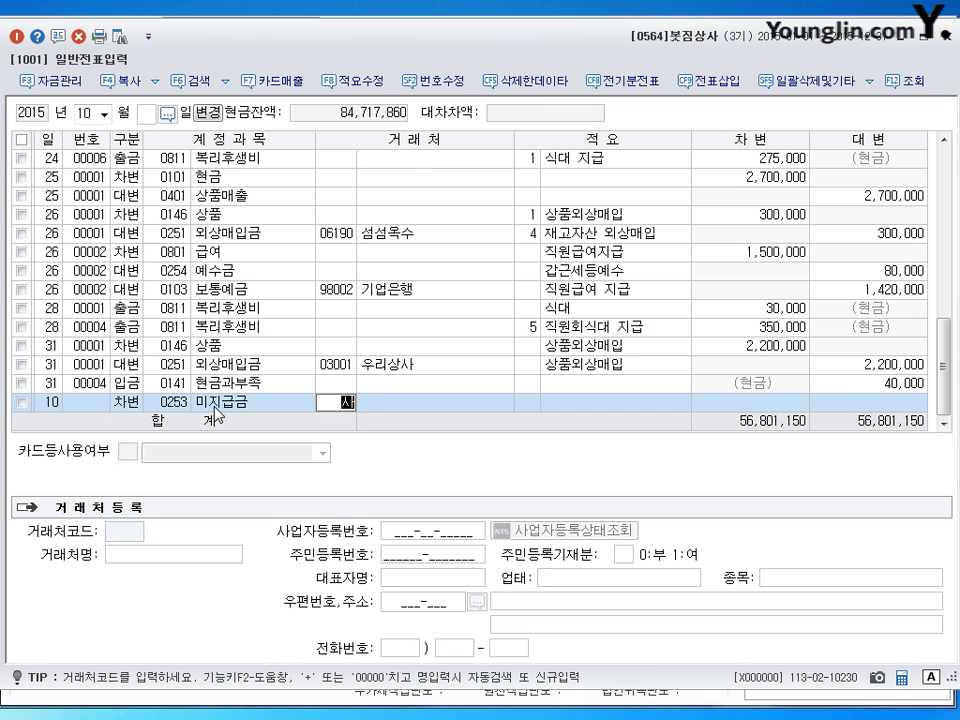
pyautogui.write('일')
pyautogui.press('Return')
pyautogui.press('Return')
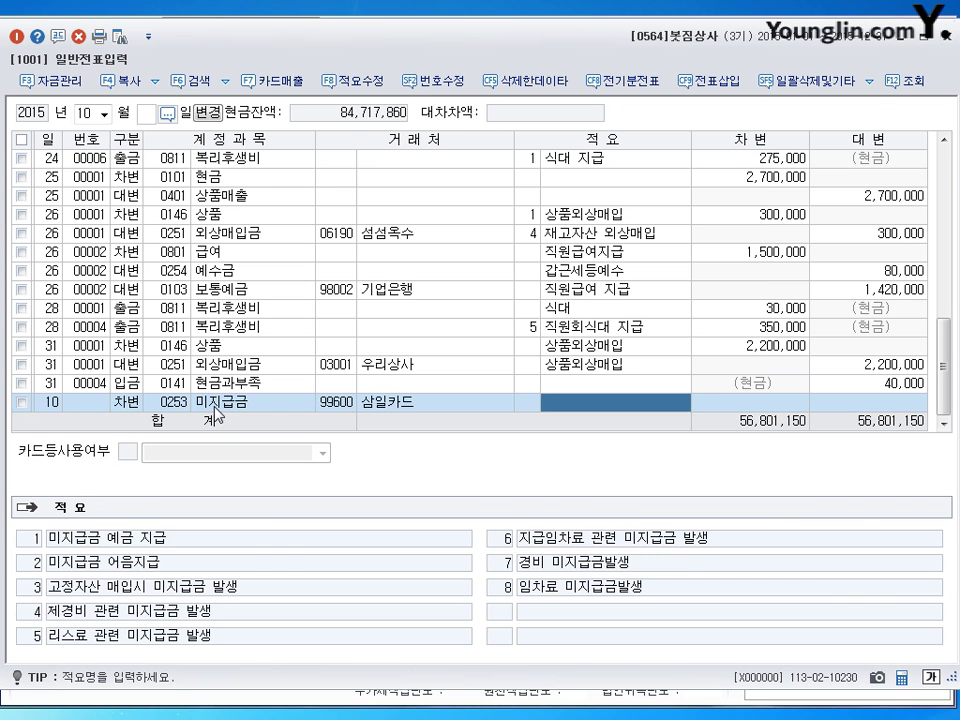
pyautogui.press('Return')
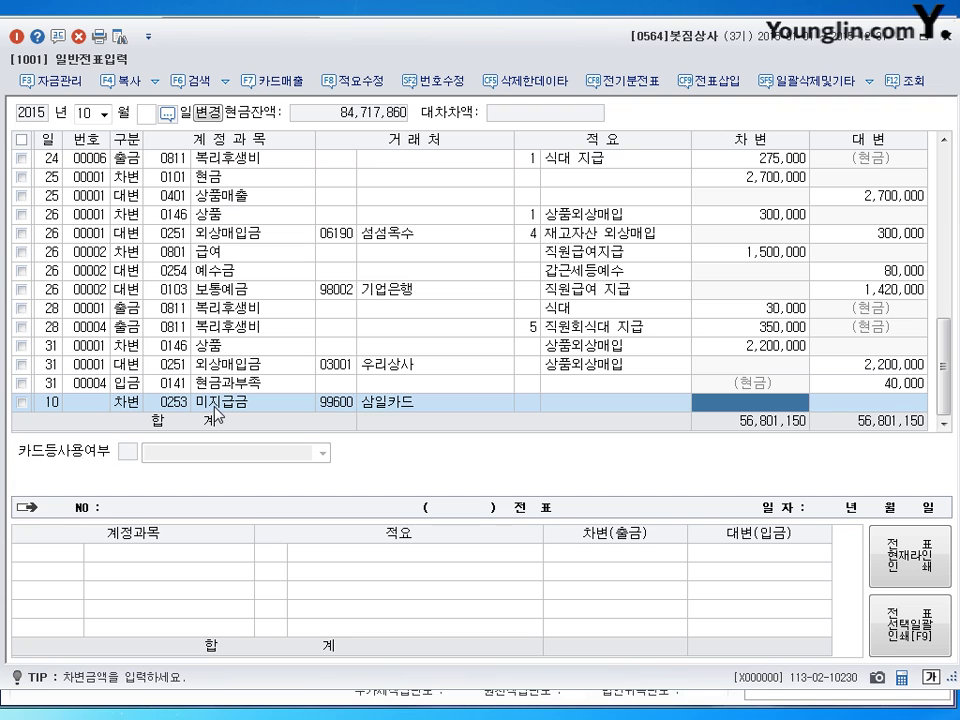
pyautogui.write('8000000')
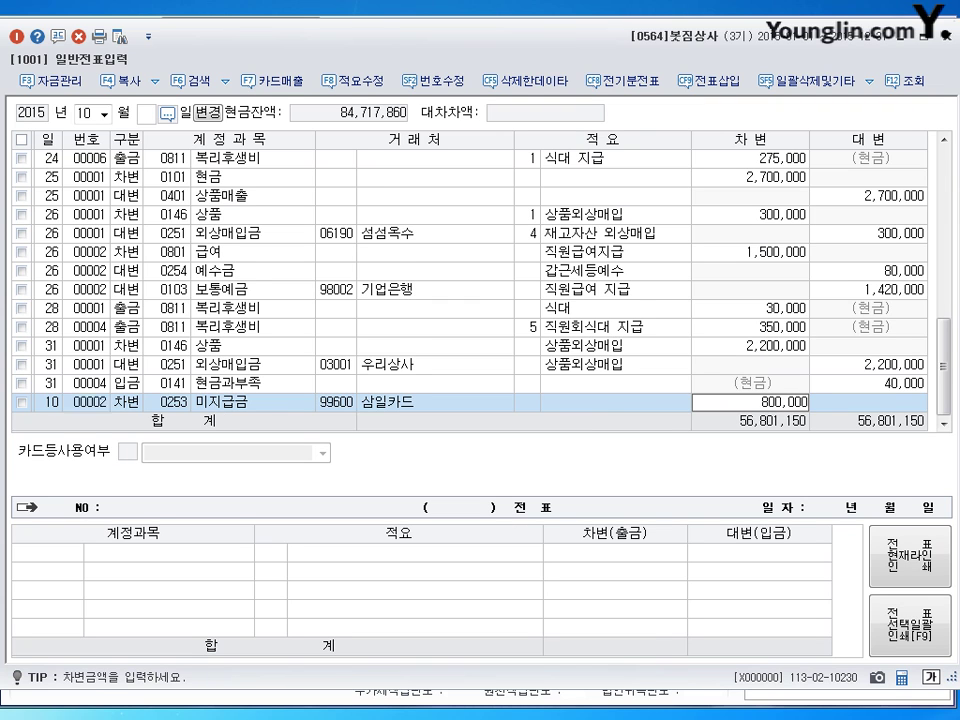
pyautogui.press('Return')
# - Complete the October 10 voucher with a credit line for account 0103 보통예금 of 800,000, leaving the 거래처 empty
pyautogui.write('4')
pyautogui.press('Return')
pyautogui.write('103')
pyautogui.press('Return')
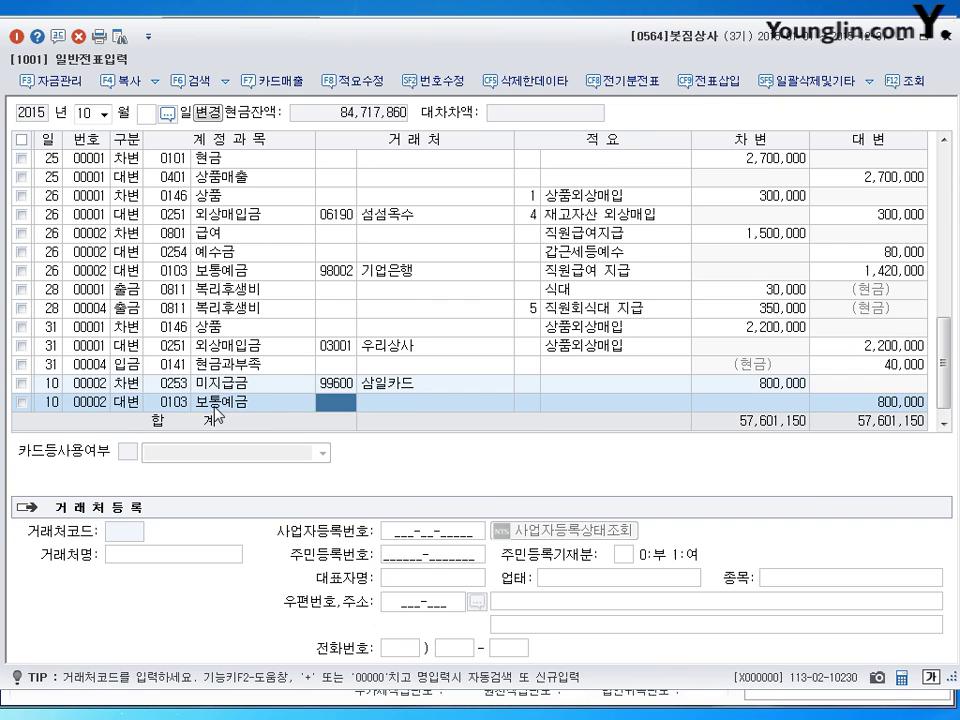
pyautogui.press('Return')
pyautogui.press('Return')
pyautogui.press('Return')
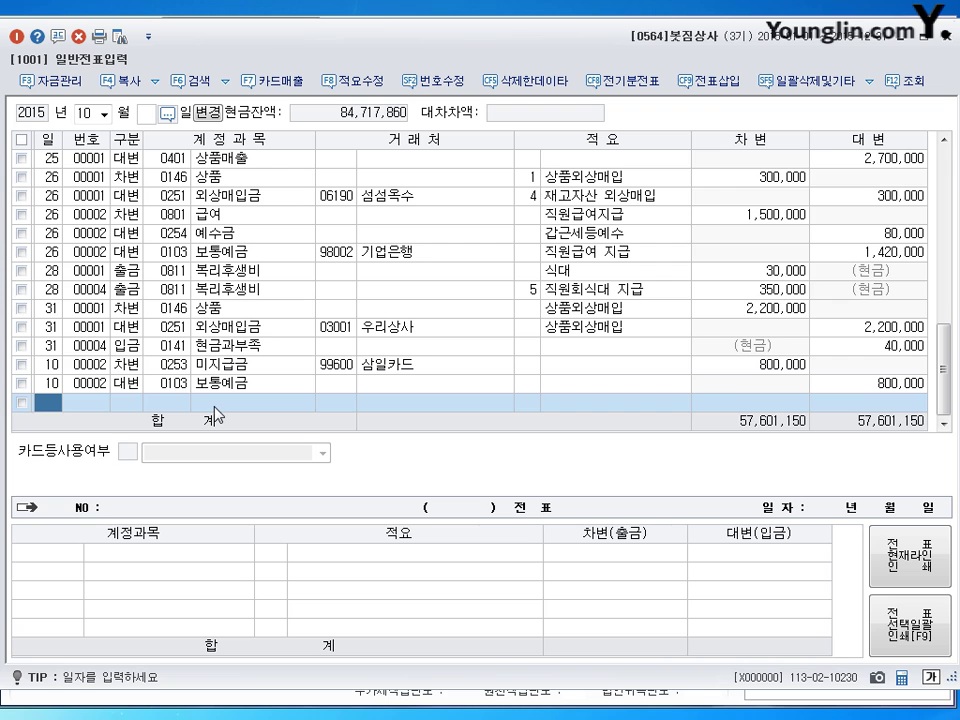
# - Switch the general vouchers to month 11 and enter day 14 on the new line
pyautogui.press('Escape')
pyautogui.write('11')
pyautogui.press('Return')
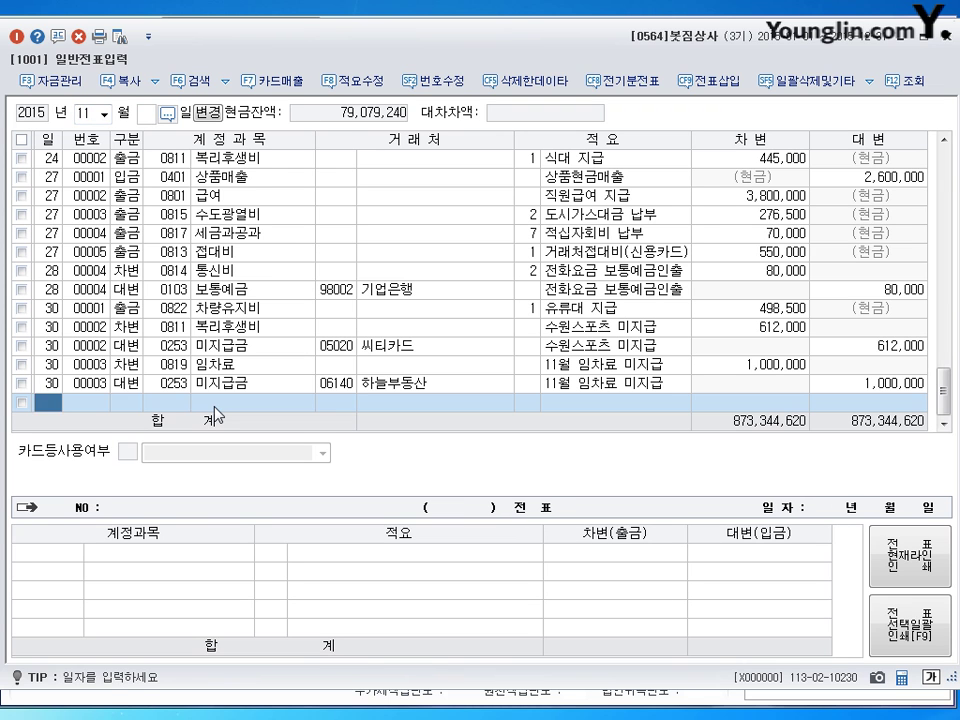
pyautogui.write('14')
pyautogui.press('Return')
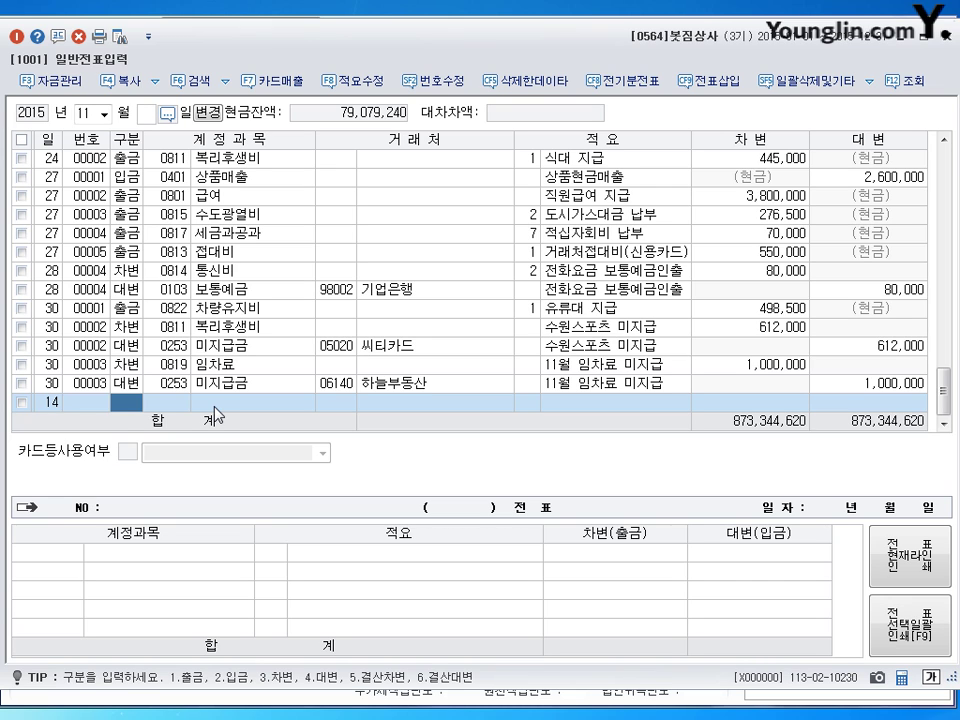
# - Record the November 14 voucher as a 출금 line for account 0805 잡급 of 250,000
pyautogui.write('3')
pyautogui.press('Left')
pyautogui.write('1')
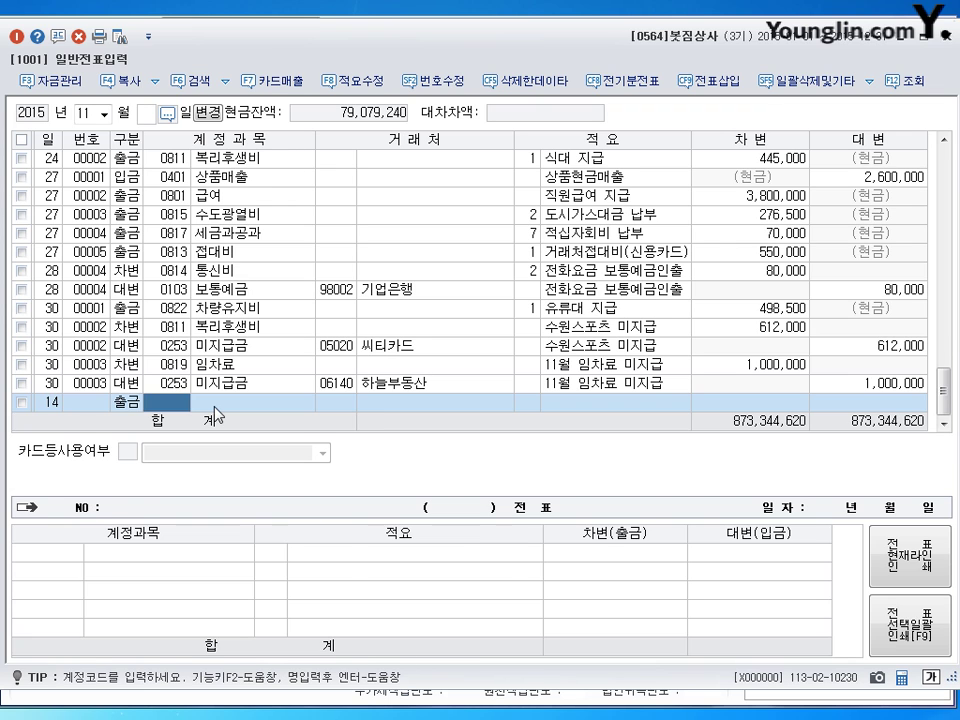
pyautogui.write('0805')
pyautogui.press('Return')
pyautogui.press('Return')
pyautogui.press('Return')
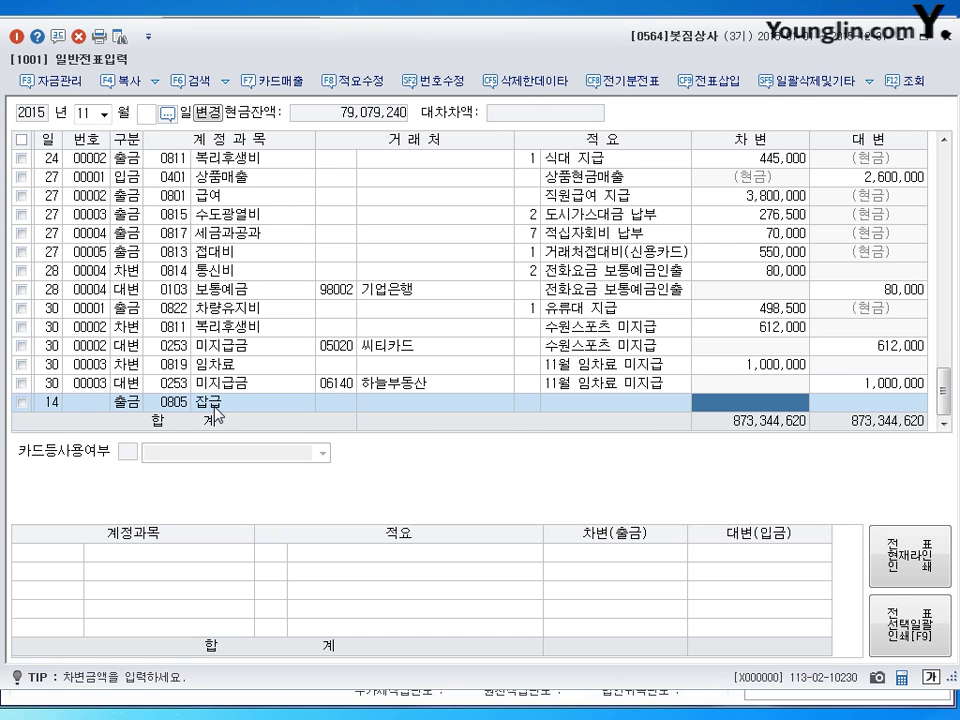
pyautogui.write('2500000')
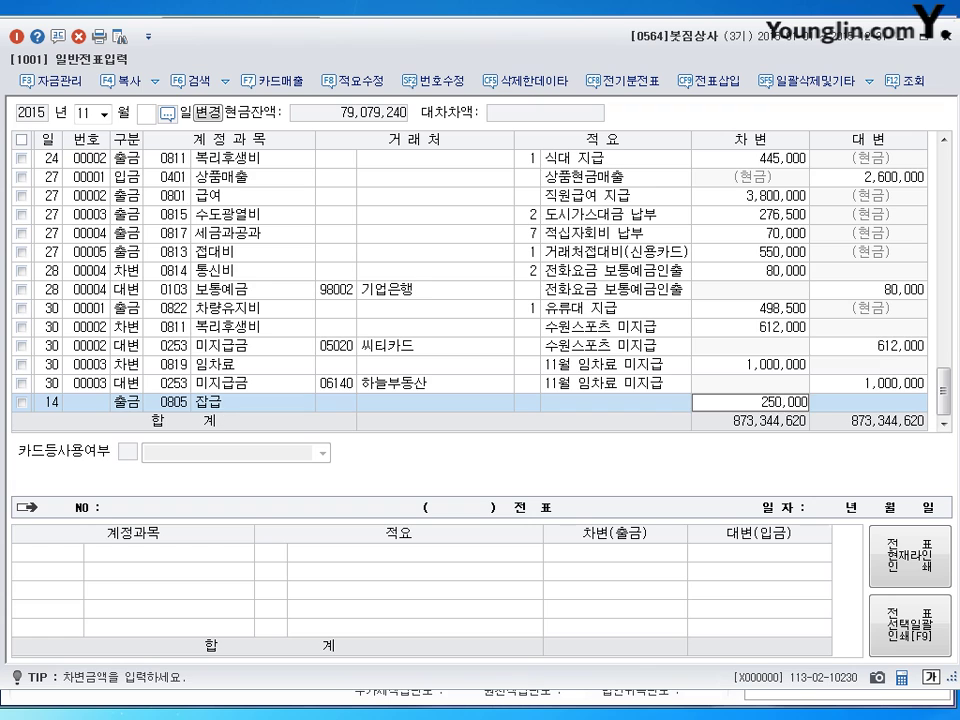
pyautogui.press('Return')
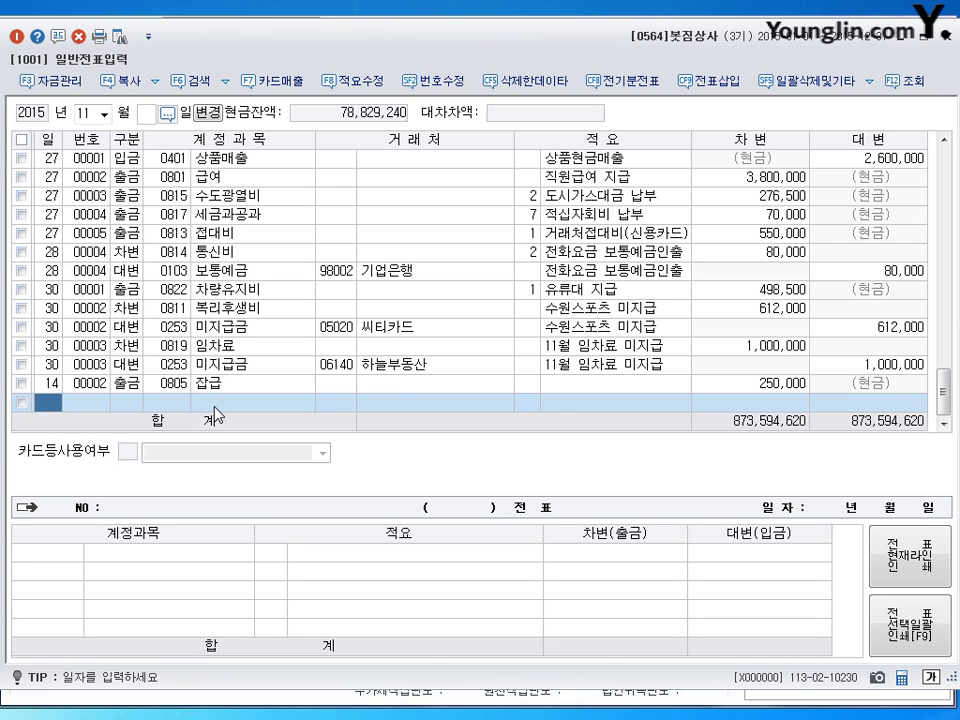
# - Enter a November 15 debit line for account 0817 세금과공과 of 100,000
pyautogui.write('15')
pyautogui.press('Return')
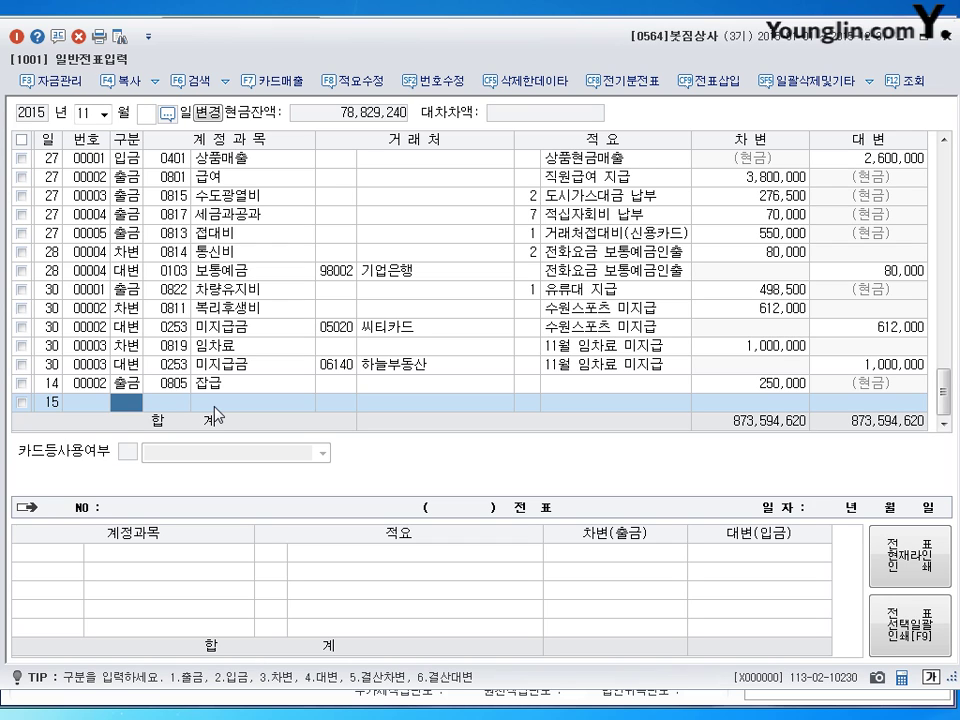
pyautogui.write('3')
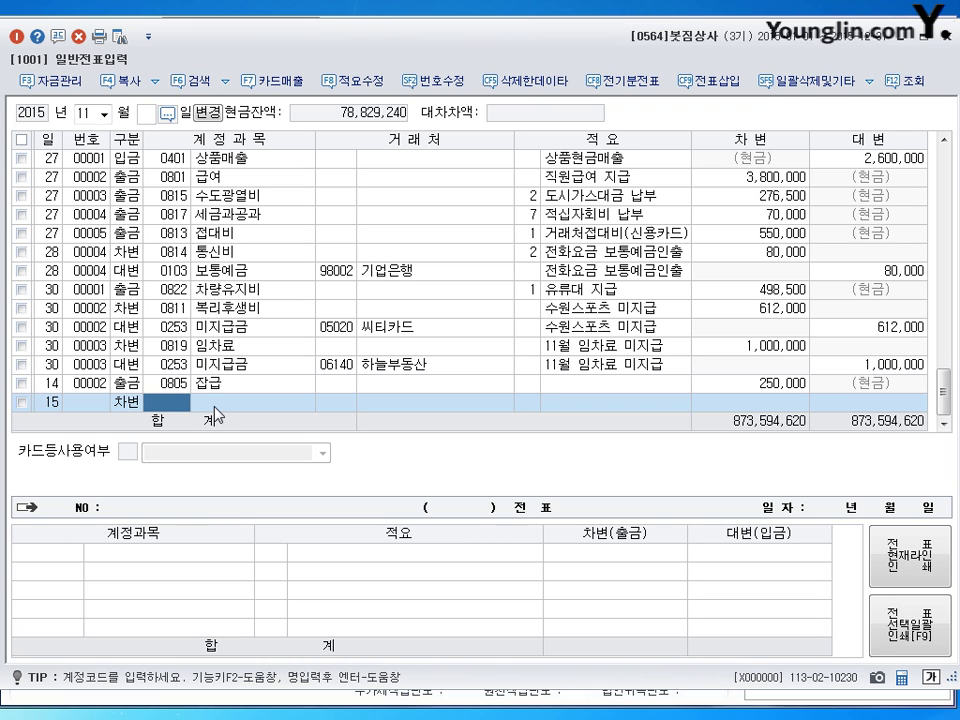
pyautogui.write('0817')
pyautogui.press('Return')
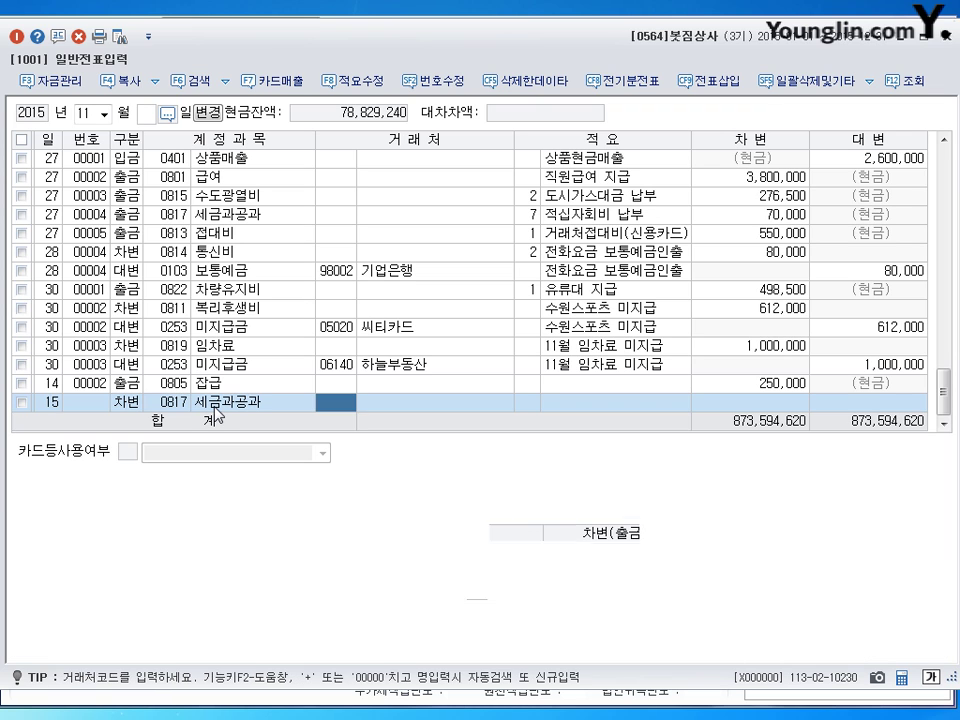
pyautogui.press('Return')
pyautogui.press('Return')
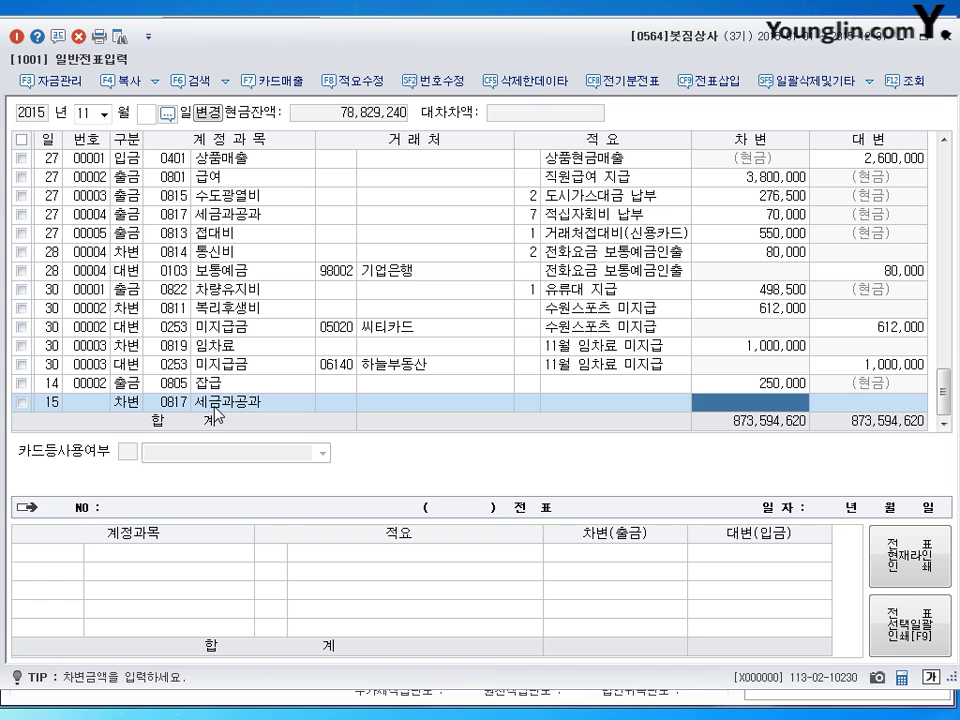
pyautogui.write('1000000')
pyautogui.press('Return')
# - Add a second November 15 debit line for account 0338 인출금 of 60,000
pyautogui.write('3')
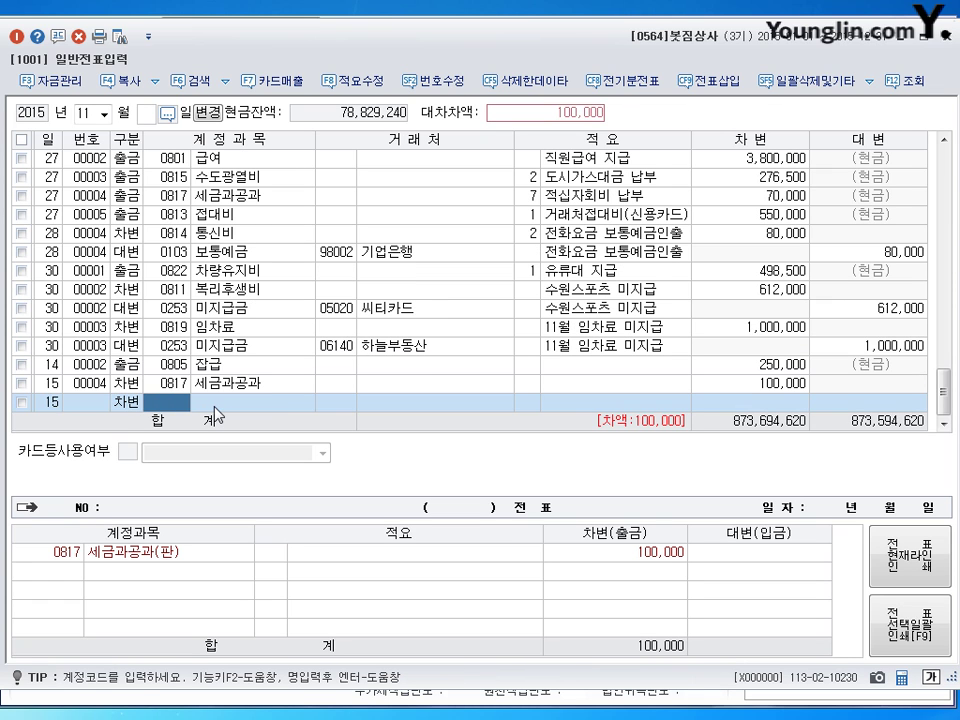
pyautogui.write('338')
pyautogui.press('Return')
pyautogui.press('Return')
pyautogui.press('Return')
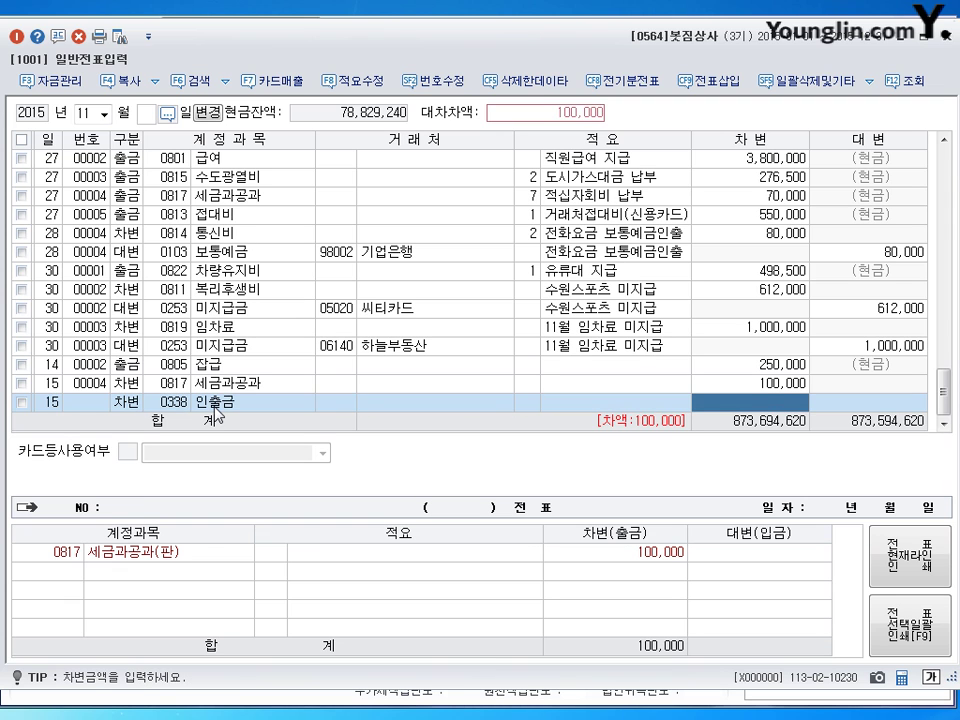
pyautogui.write('60000')
pyautogui.press('Return')
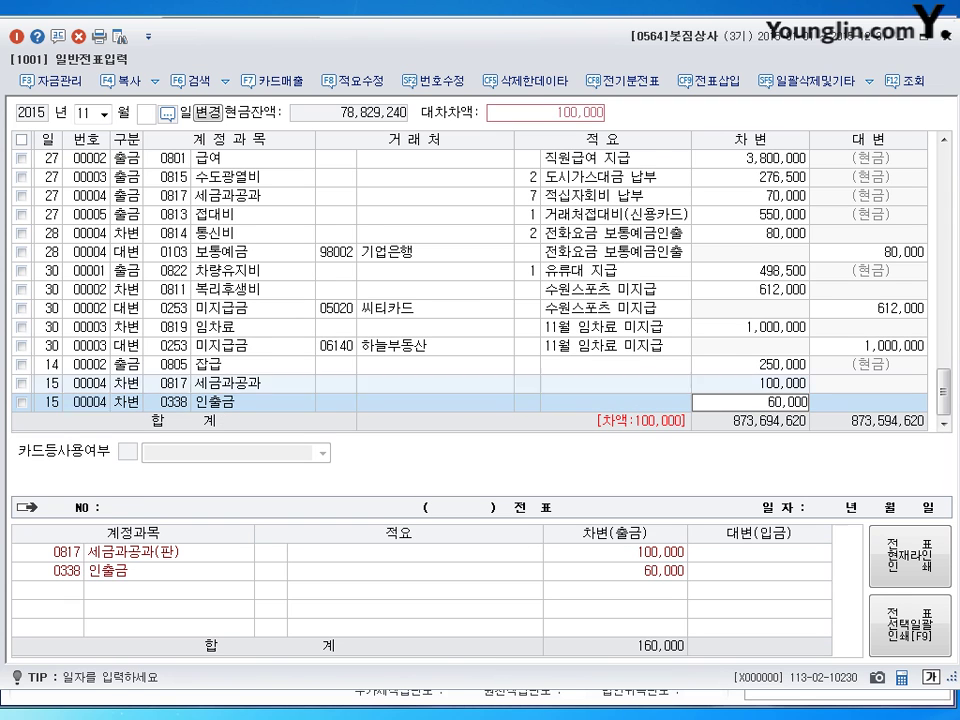
# - Complete the November 15 voucher with a credit line for account 0101 현금 of 160,000
pyautogui.write('4')
pyautogui.press('Return')
pyautogui.write('101')
pyautogui.press('Return')
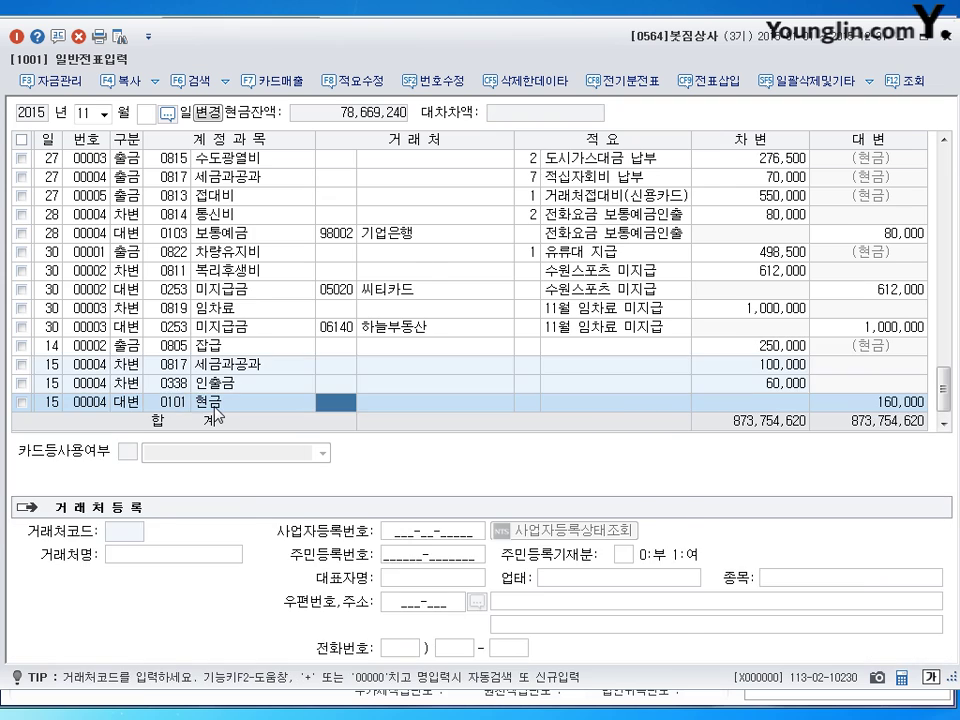
pyautogui.press('Return')
pyautogui.press('Return')
pyautogui.press('Return')
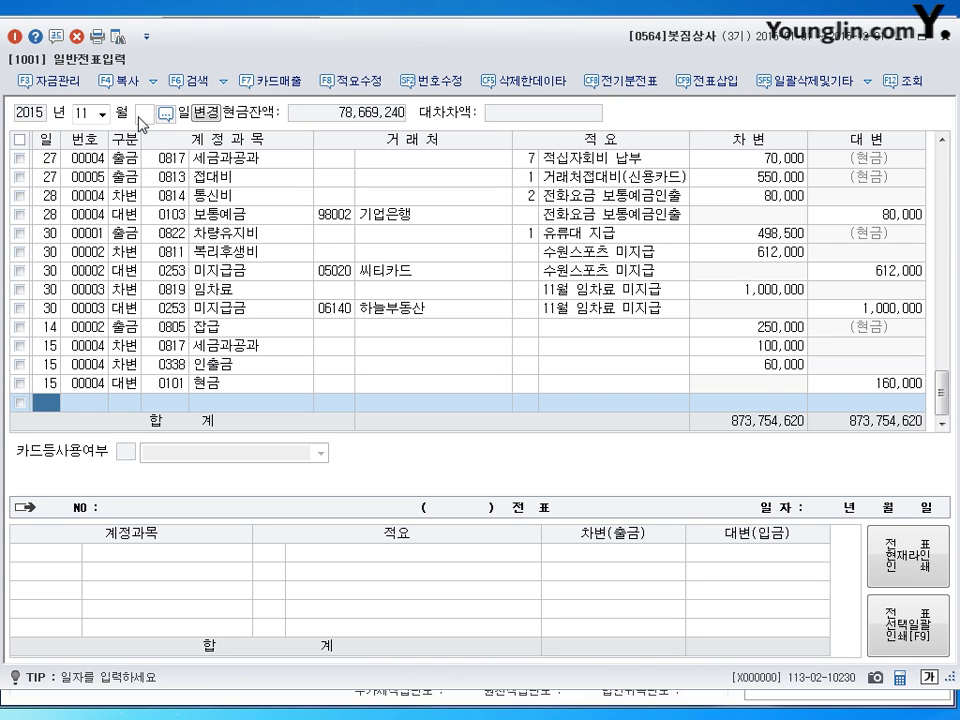
# - In the October 25 voucher, set the credit amount of the 0401 상품매출 line to 1,200,000
pyautogui.hotkey('shift', 'Tab')
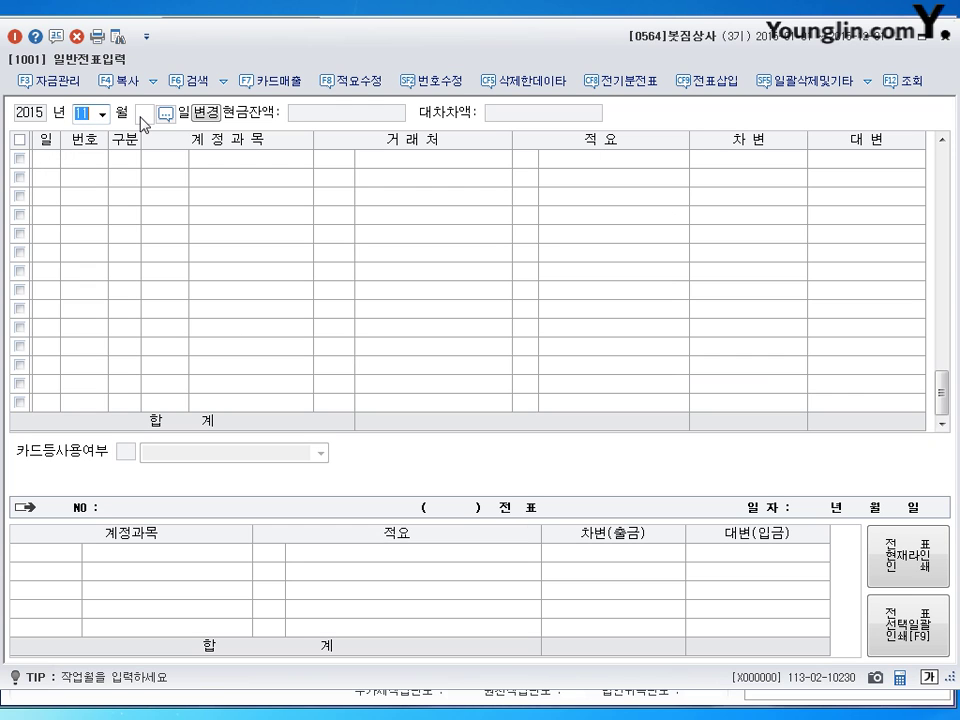
pyautogui.write('10')
pyautogui.press('Return')
pyautogui.write('25')
pyautogui.press('Return')
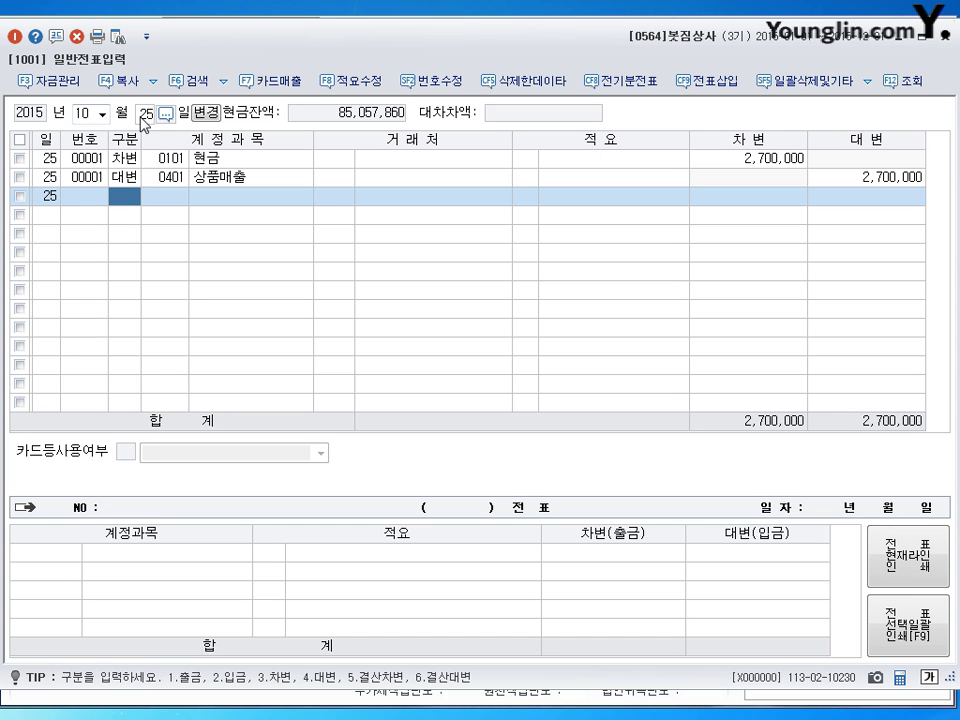
pyautogui.click(222, 160)
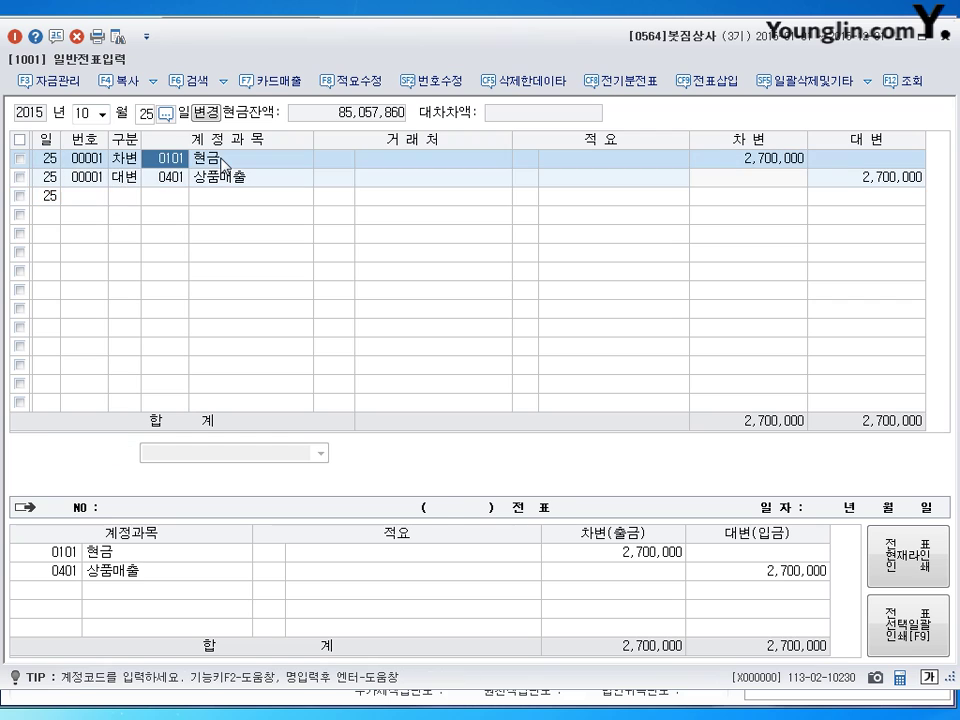
pyautogui.click(224, 182)
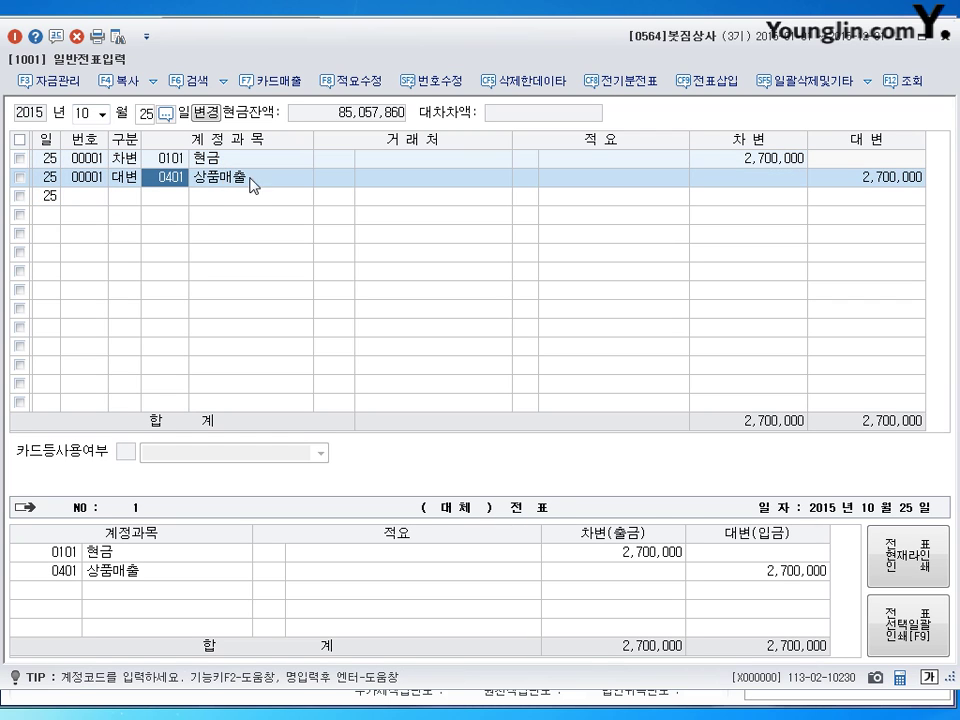
pyautogui.click(815, 179)
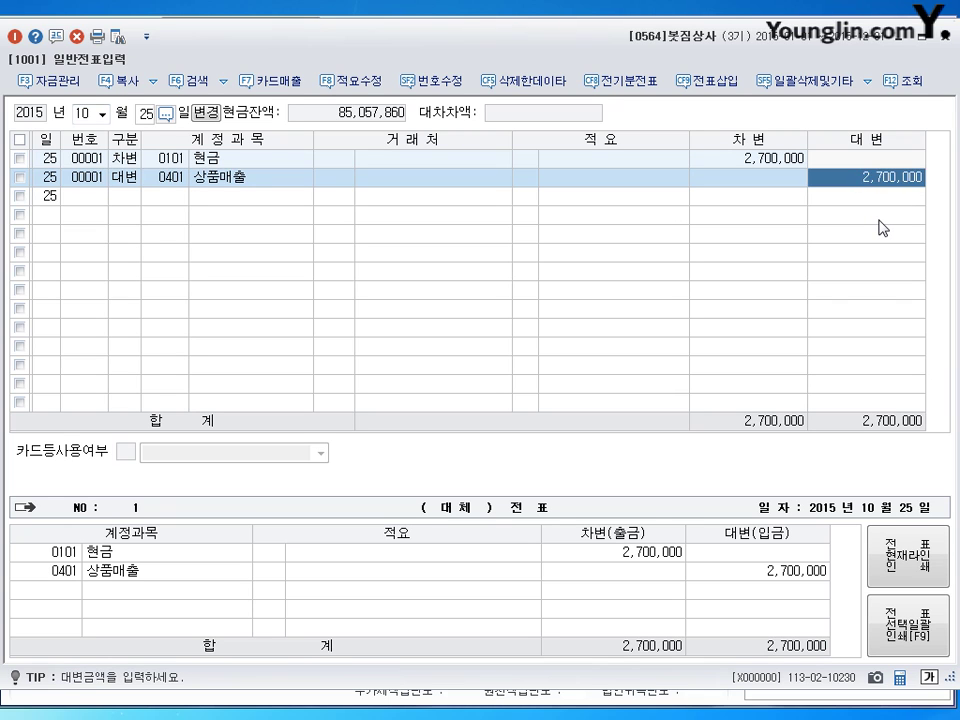
pyautogui.write('1200000')
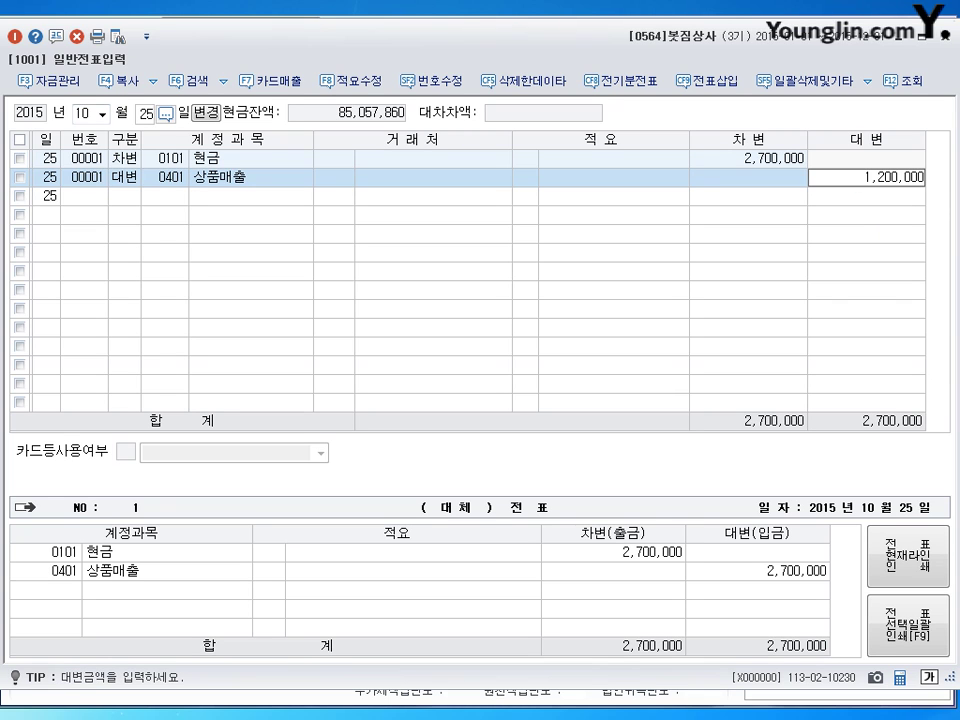
pyautogui.press('Return')
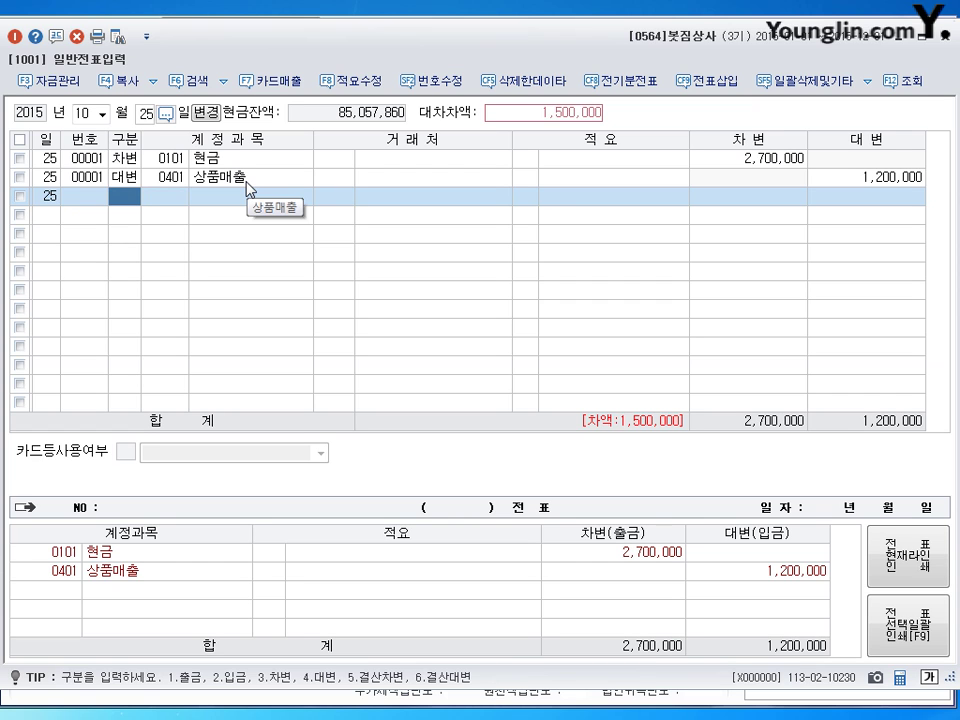
# - Add an October 25 credit line for account 0108 외상매출금 with vendor 오로라상사 for 1,500,000
pyautogui.write('4108')
pyautogui.press('Return')
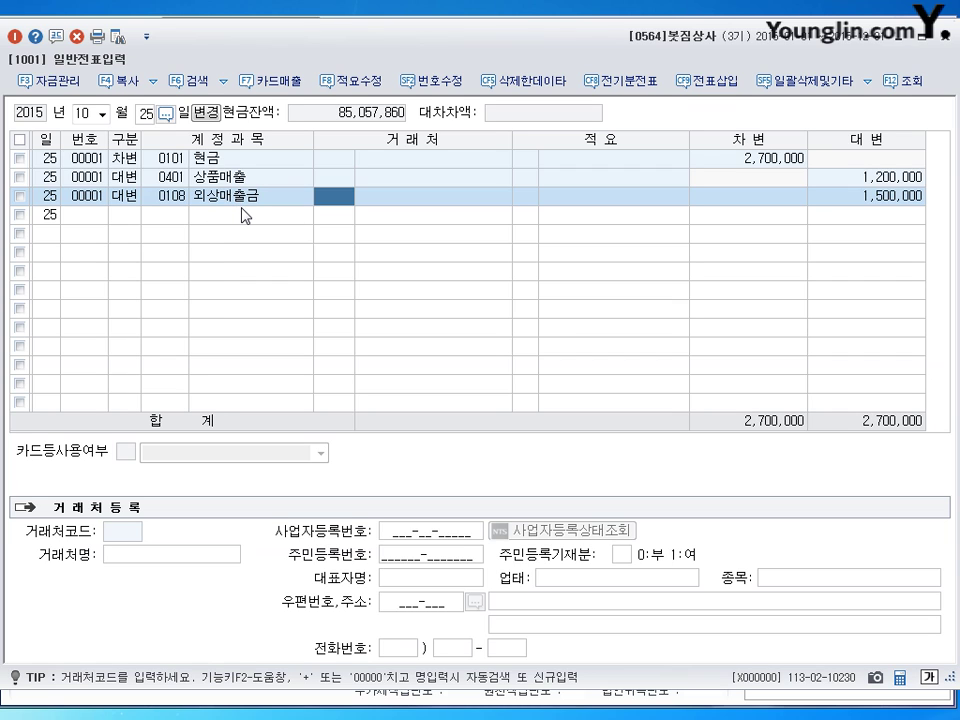
pyautogui.click(335, 197)
pyautogui.write('오로')
pyautogui.press('Return')
pyautogui.press('Return')
pyautogui.press('Return')
pyautogui.press('Return')
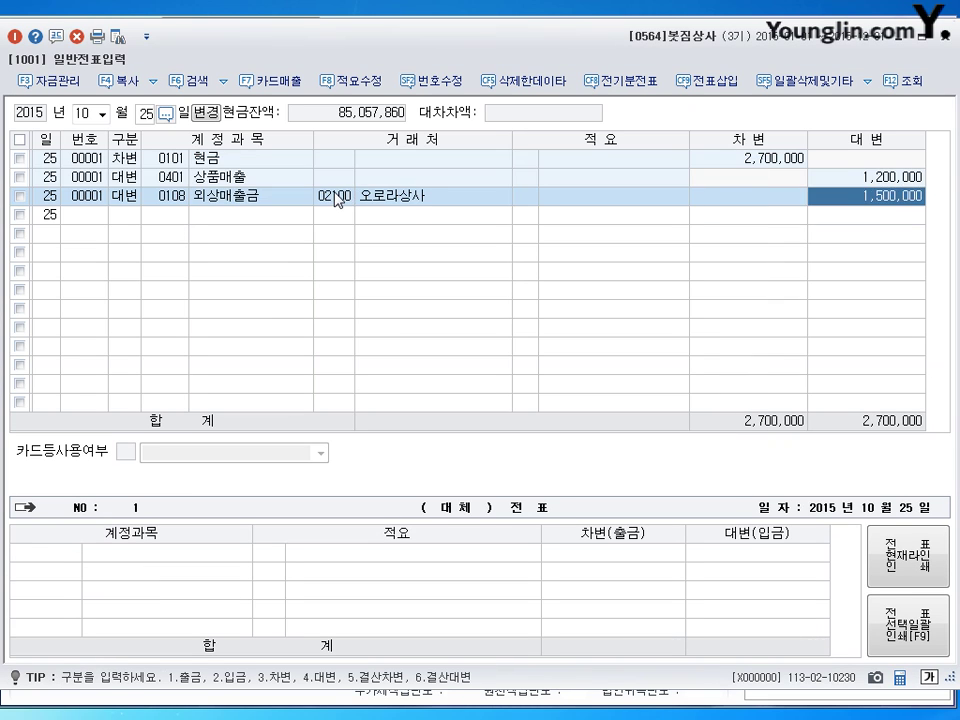
pyautogui.press('Return')
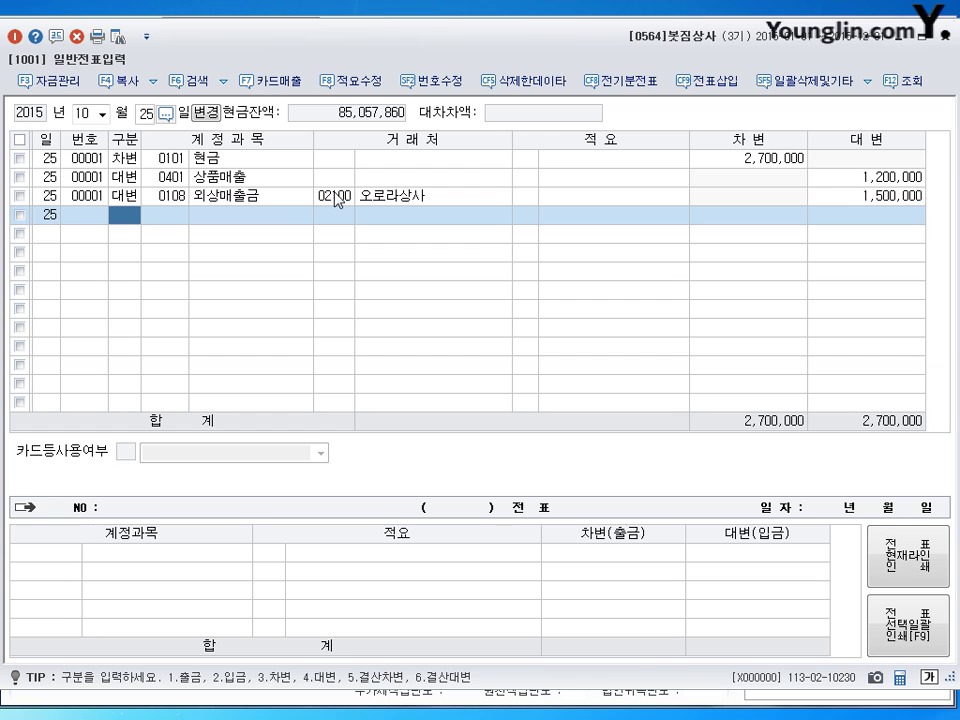
# - Change the account of the November 18 창원시청 기부금 voucher to 0953 기부금
pyautogui.write('11')
pyautogui.press('Return')
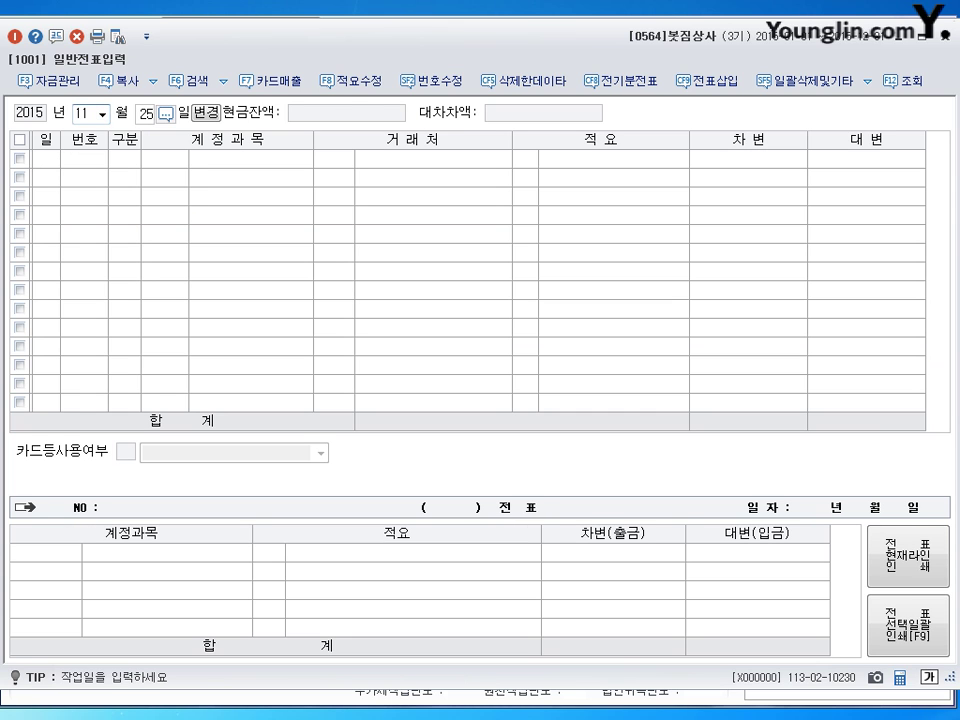
pyautogui.write('18')
pyautogui.press('Return')
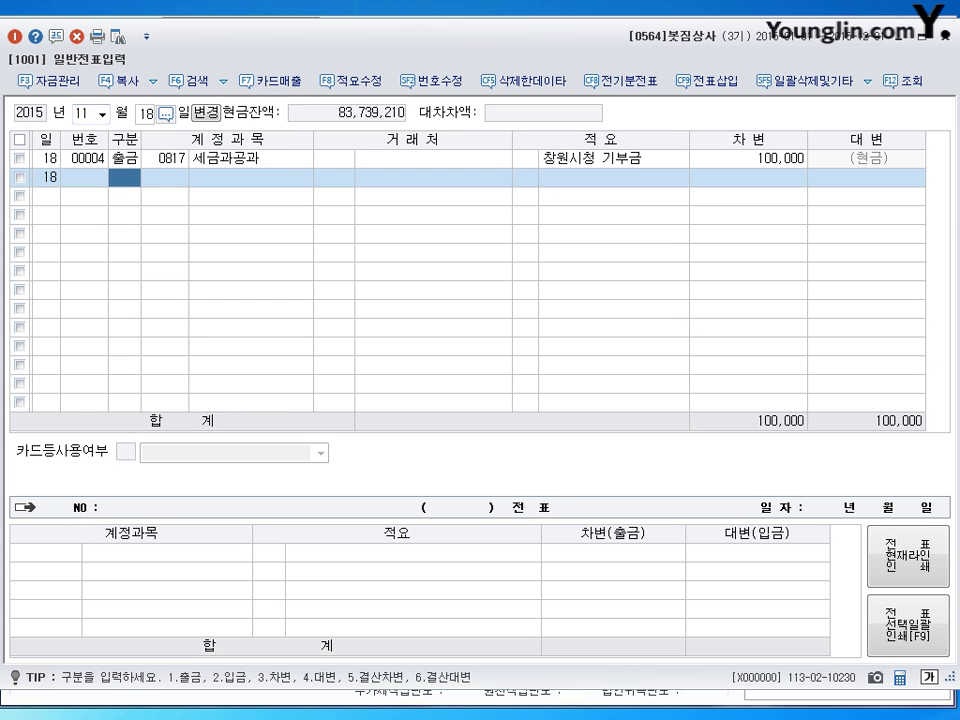
pyautogui.click(174, 161)
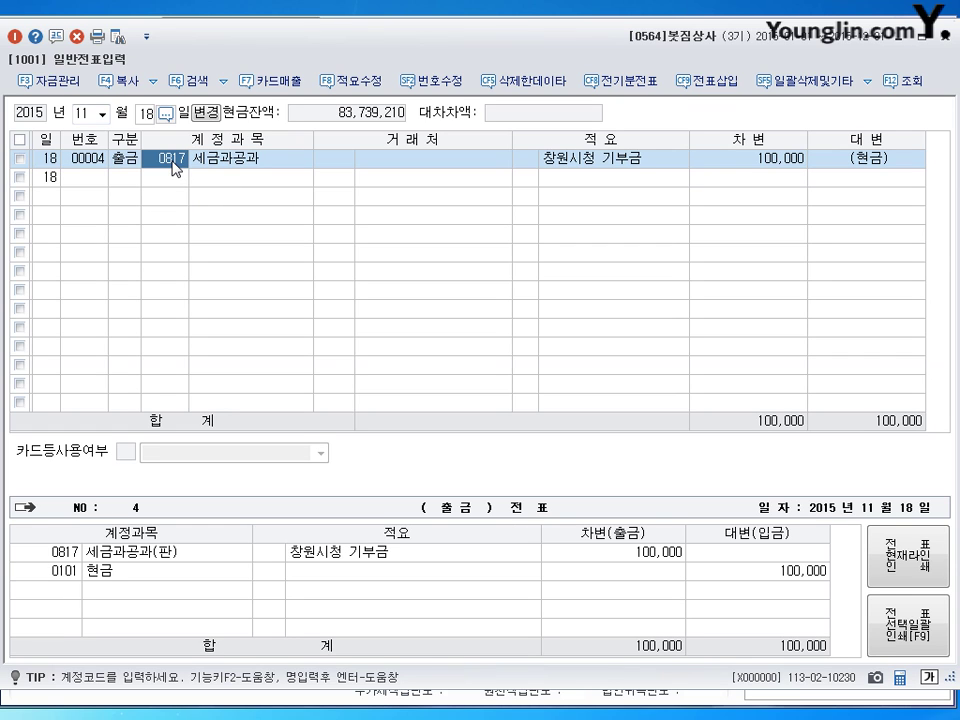
pyautogui.write('0953')
pyautogui.press('Return')
pyautogui.press('Return')
pyautogui.press('Return')
pyautogui.press('Return')
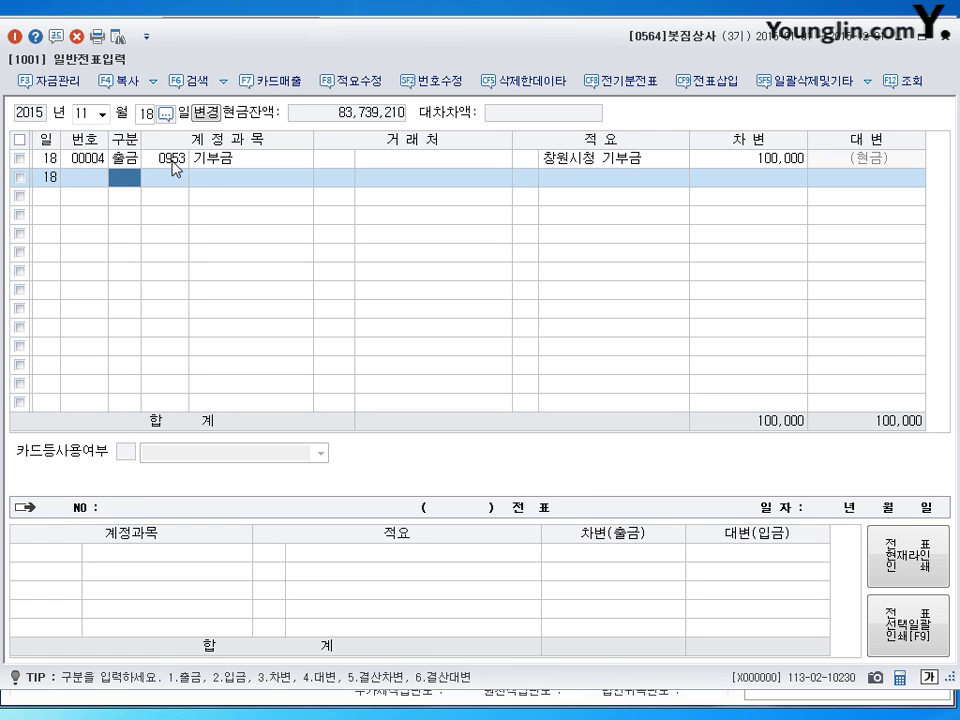
pyautogui.click(173, 161)
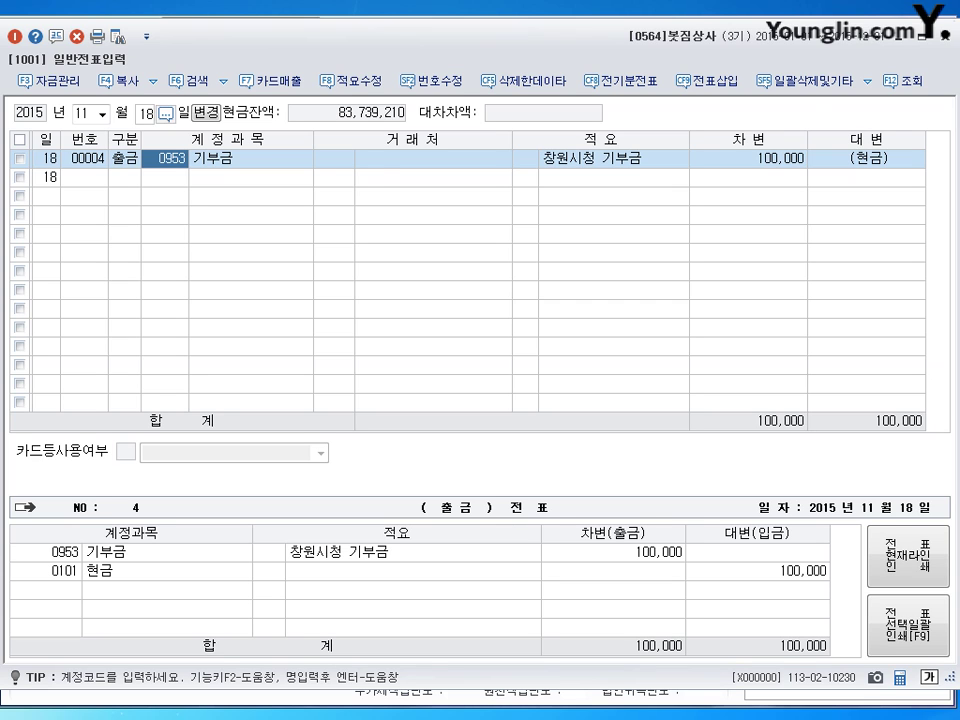
pyautogui.click(167, 177)
# - Open the general voucher entry for December 31
pyautogui.click(86, 114)
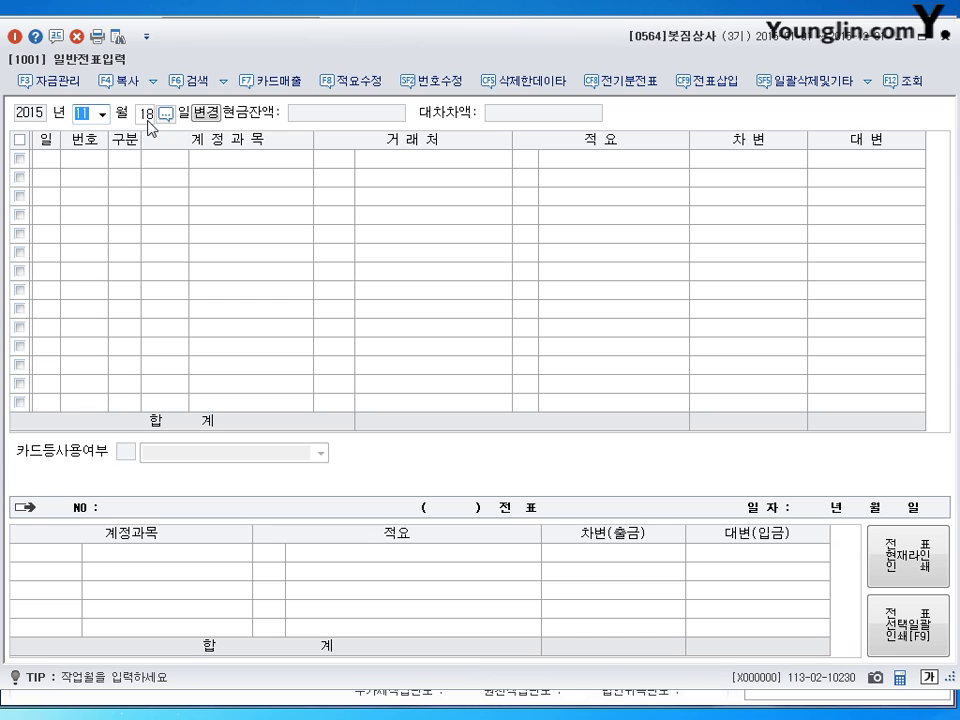
pyautogui.write('12')
pyautogui.press('Return')
pyautogui.write('31')
pyautogui.press('Return')
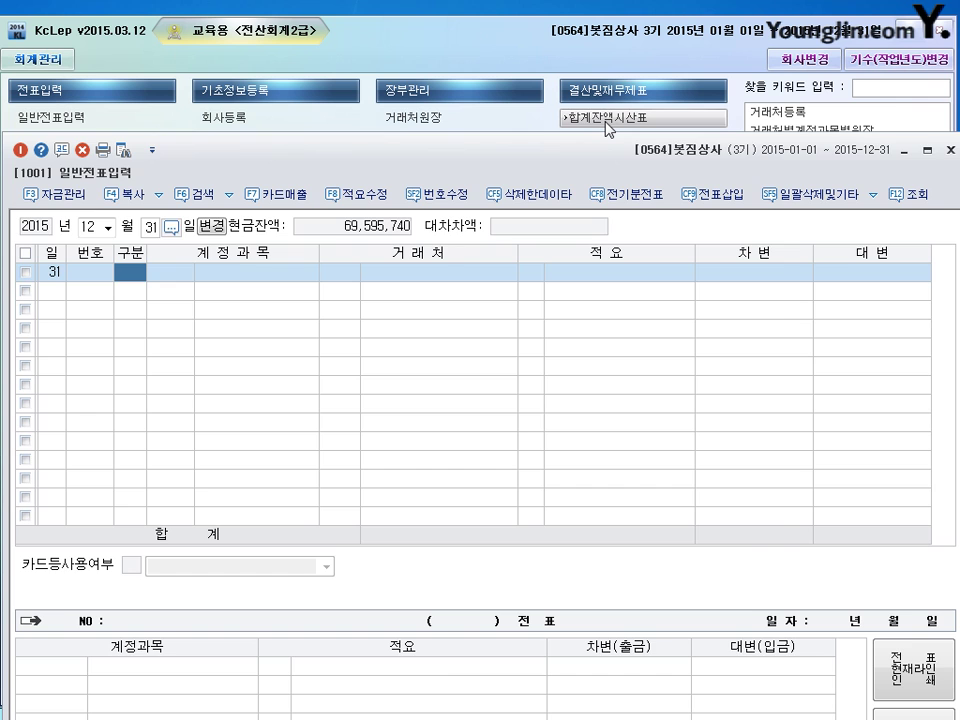
# - Open the 합계잔액시산표 as of December 31 and examine the balance of the 인출금 account
pyautogui.press('Escape')
pyautogui.click(605, 117)
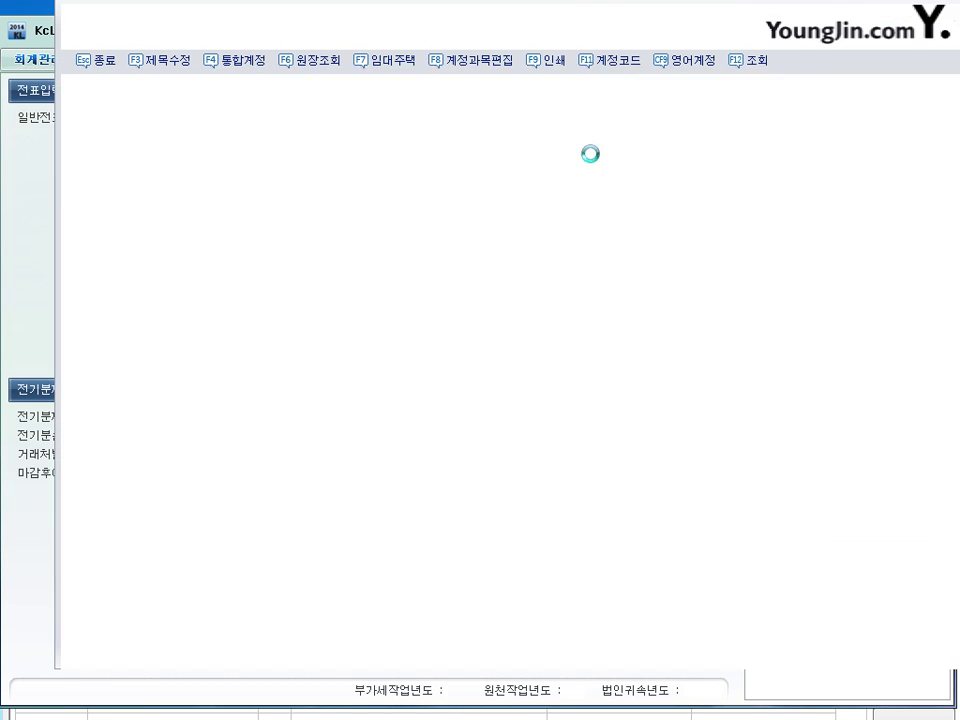
pyautogui.moveTo(567, 25); pyautogui.dragTo(513, 45)
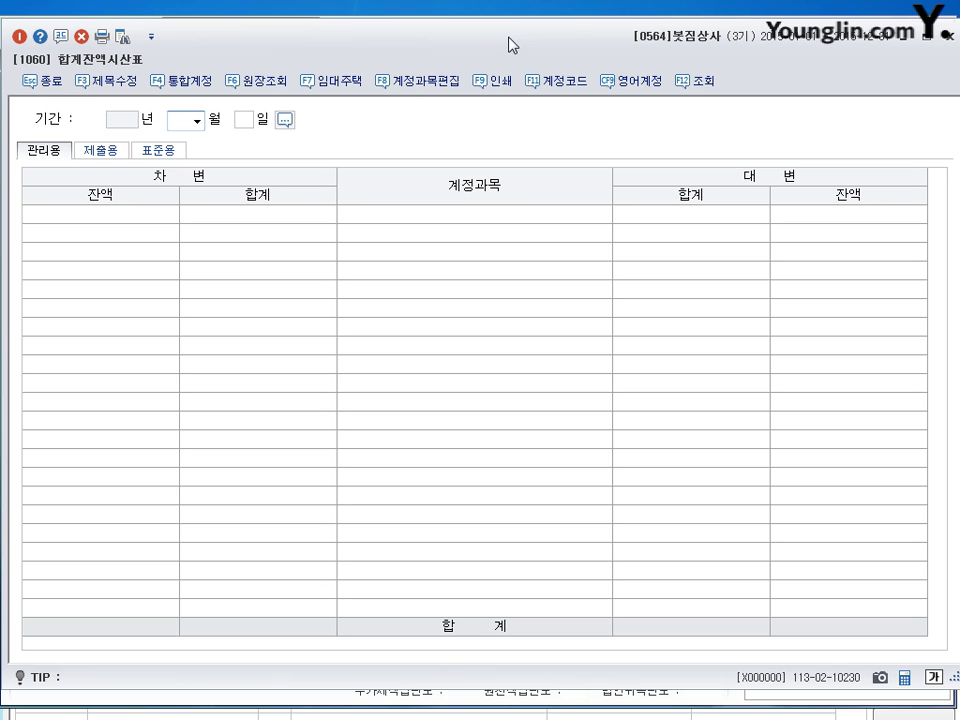
pyautogui.write('12')
pyautogui.press('Return')
pyautogui.press('Return')
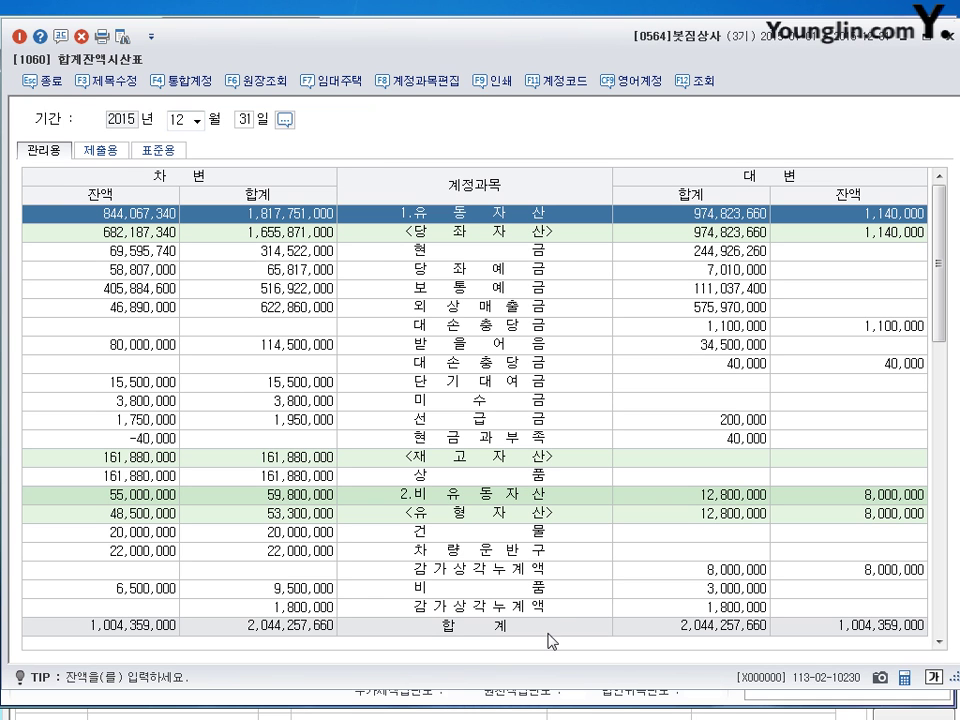
pyautogui.click(516, 478)
pyautogui.scroll(-7, 516, 478)
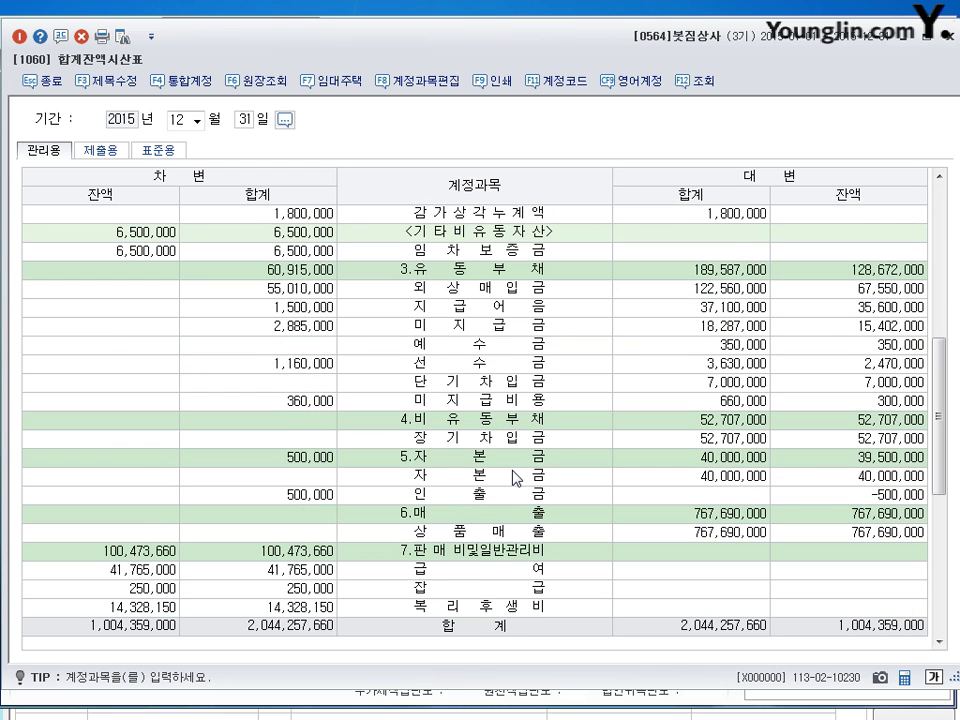
pyautogui.scroll(-2, 516, 478)
pyautogui.click(487, 390)
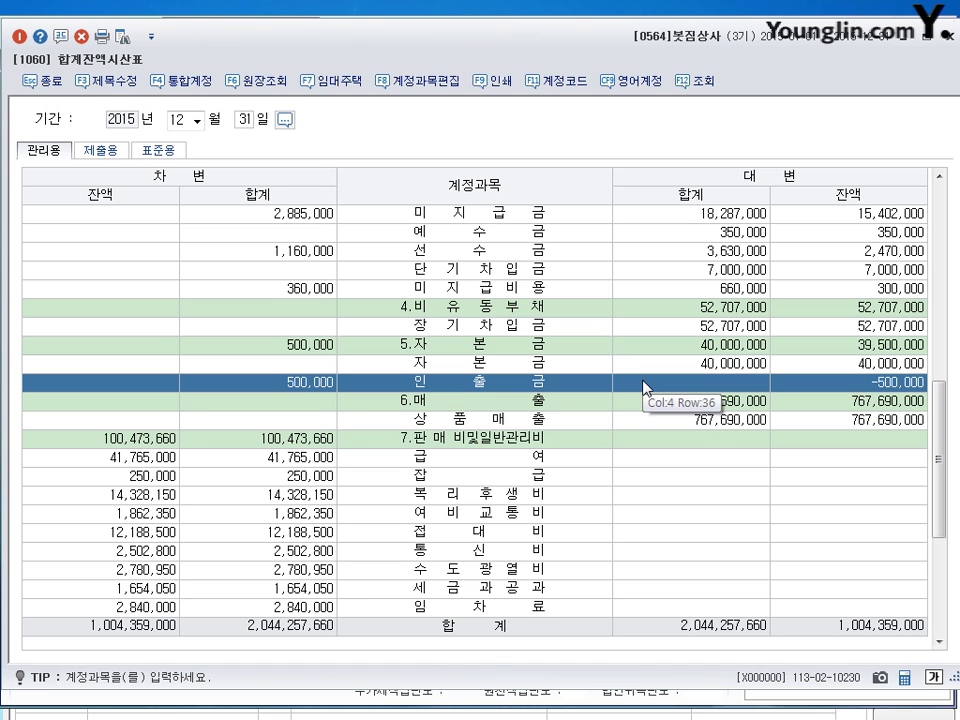
# - Close the trial balance and enter a December 31 debit line for account 0331 자본금 of 500,000 in 일반전표입력
pyautogui.click(951, 37)
pyautogui.click(51, 116)
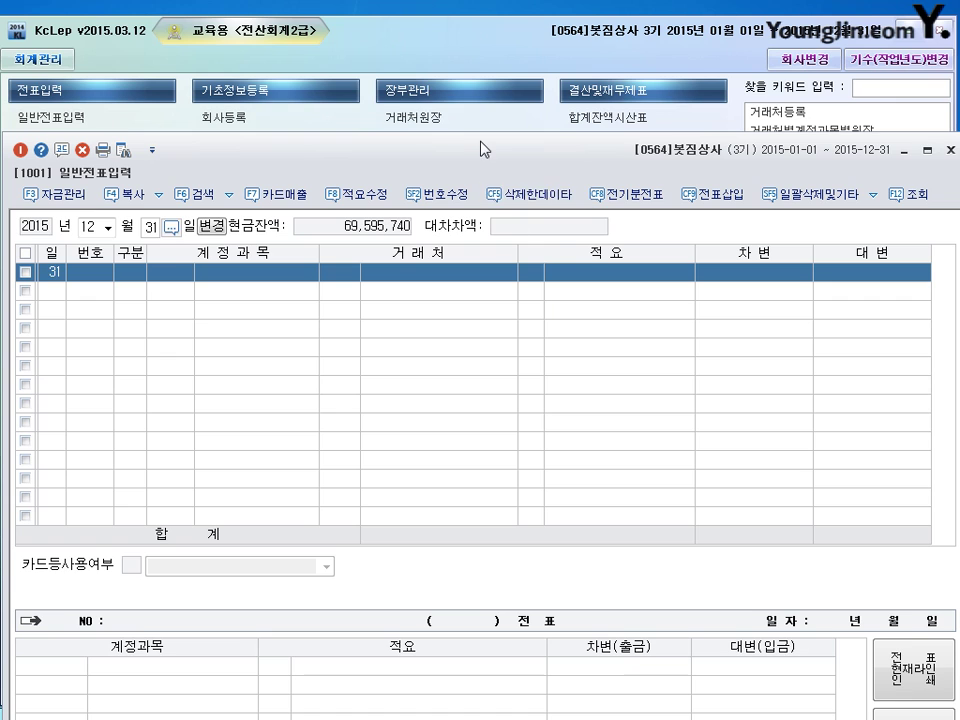
pyautogui.moveTo(484, 150); pyautogui.dragTo(486, 31)
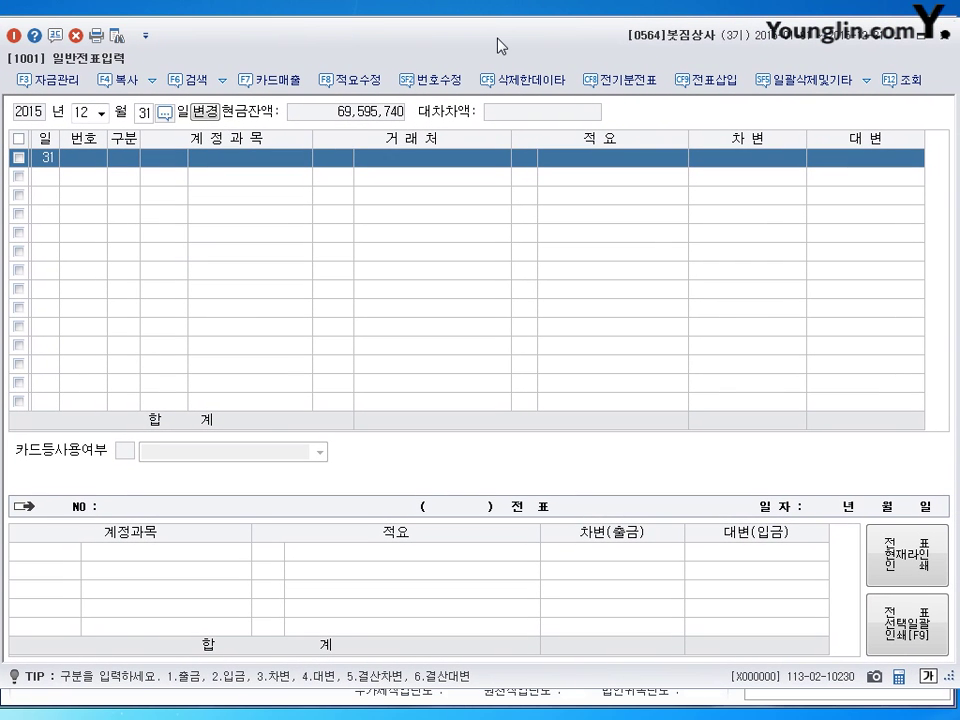
pyautogui.click(118, 160)
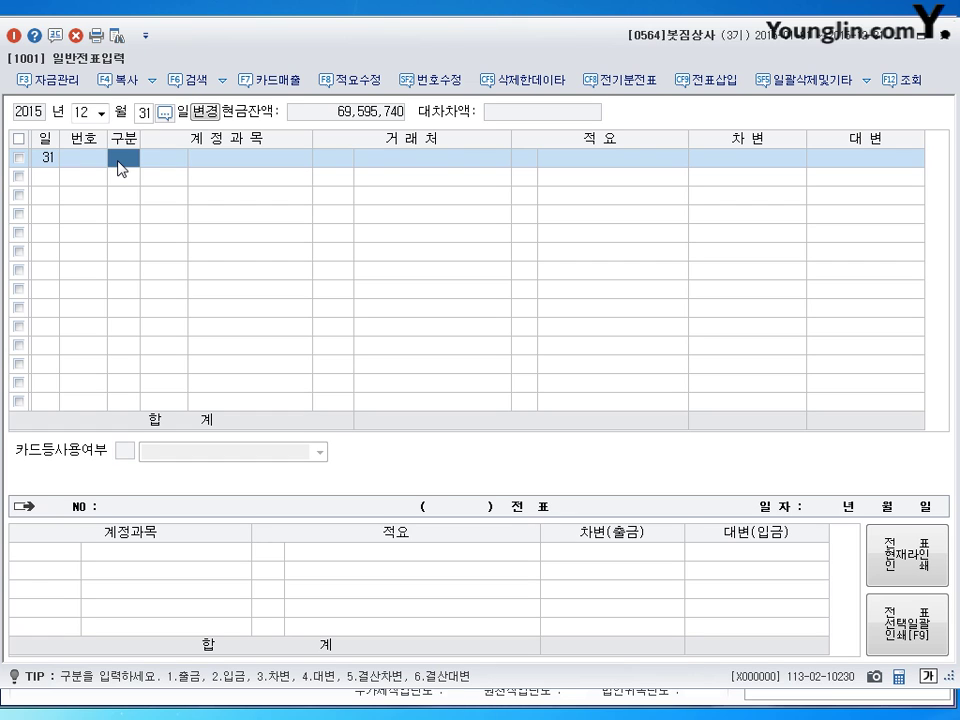
pyautogui.write('3')
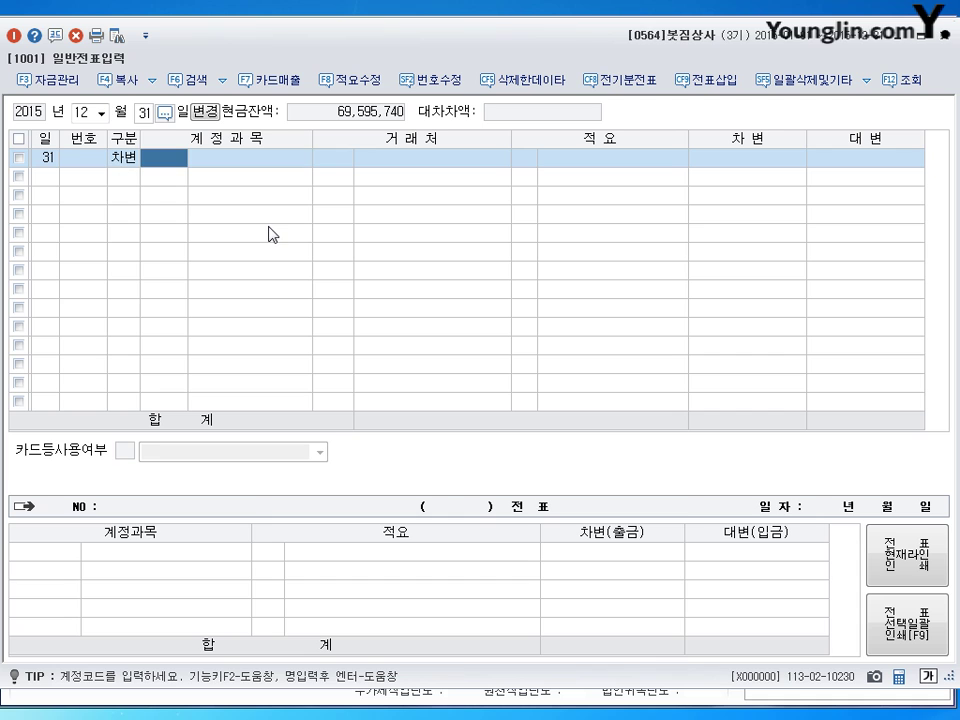
pyautogui.write('331')
pyautogui.press('Return')
pyautogui.press('Return')
pyautogui.press('Return')
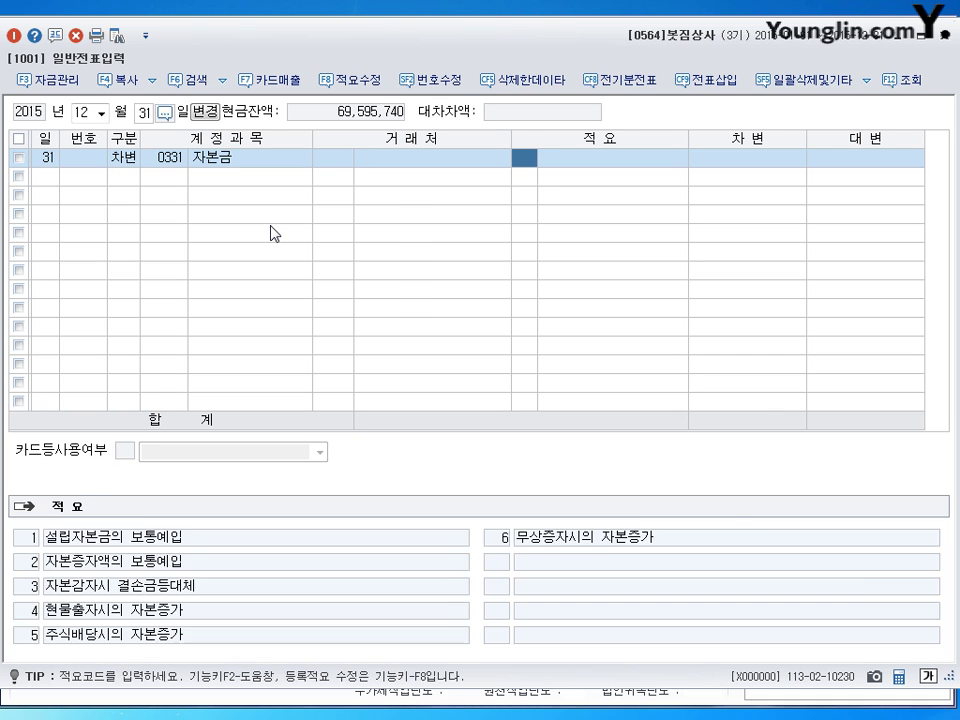
pyautogui.write('5000000')
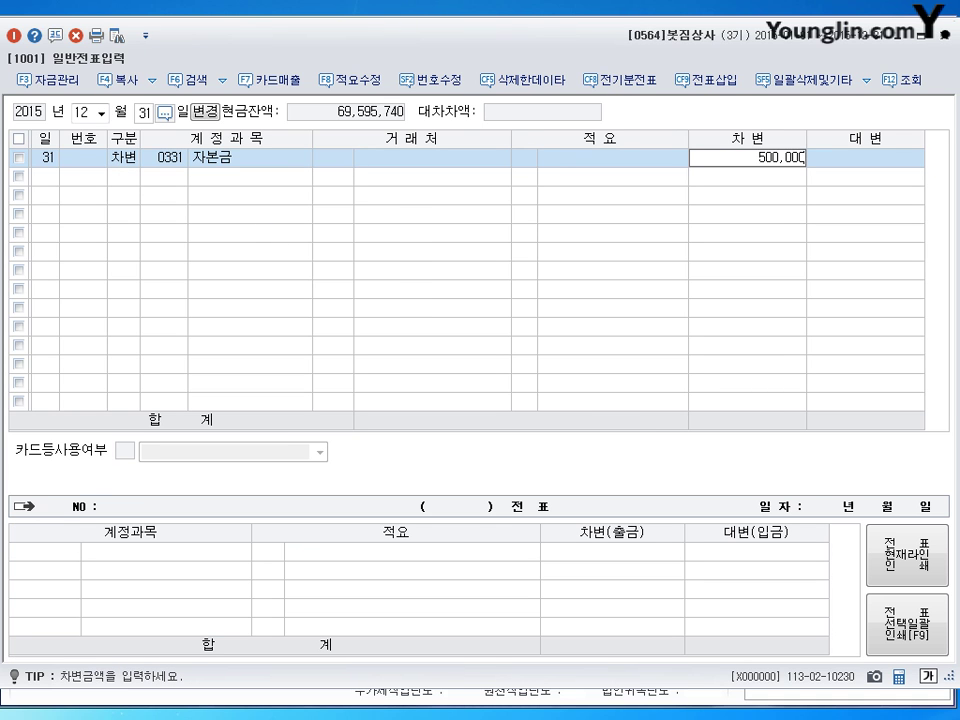
pyautogui.press('Return')
# - Complete the December 31 자본금 voucher with a credit line for account 0338 인출금 of 500,000
pyautogui.write('4')
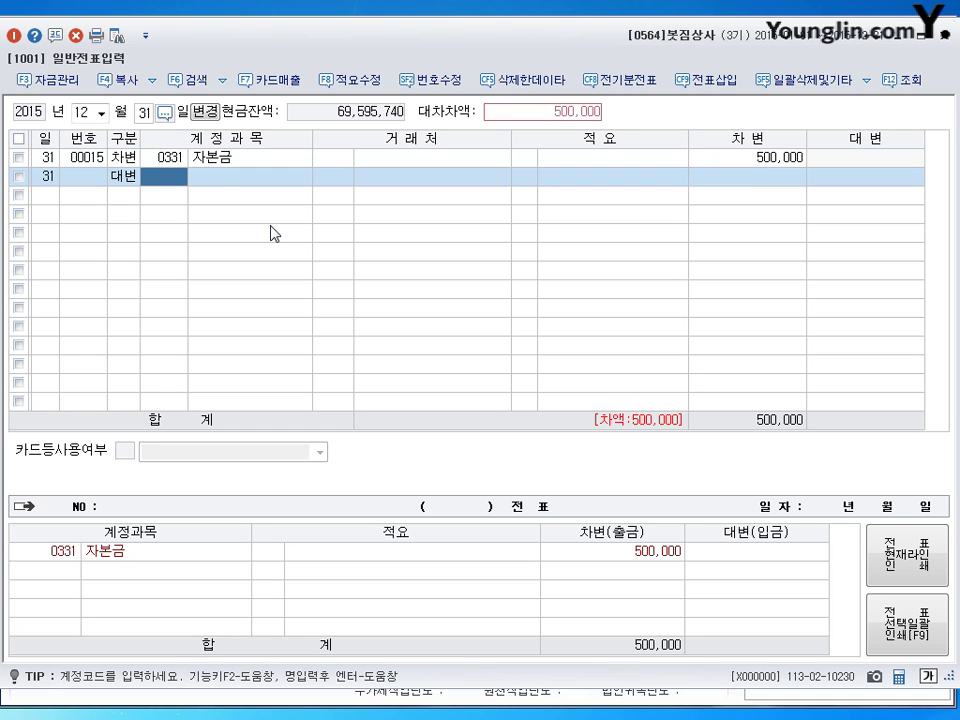
pyautogui.write('338')
pyautogui.press('Return')
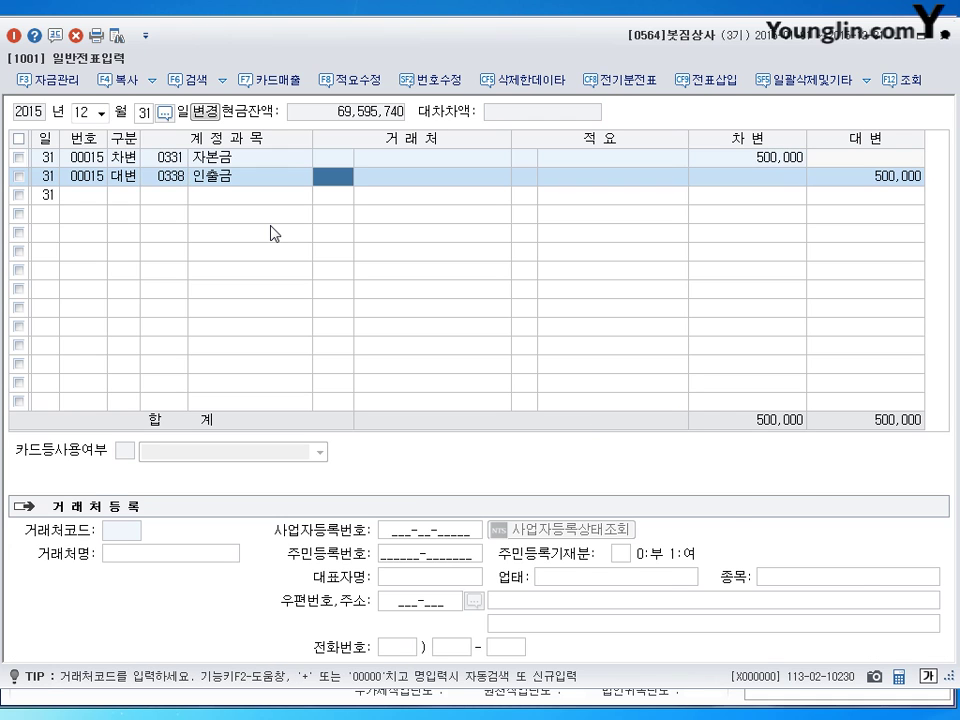
pyautogui.press('Return')
pyautogui.press('Return')
pyautogui.press('Return')
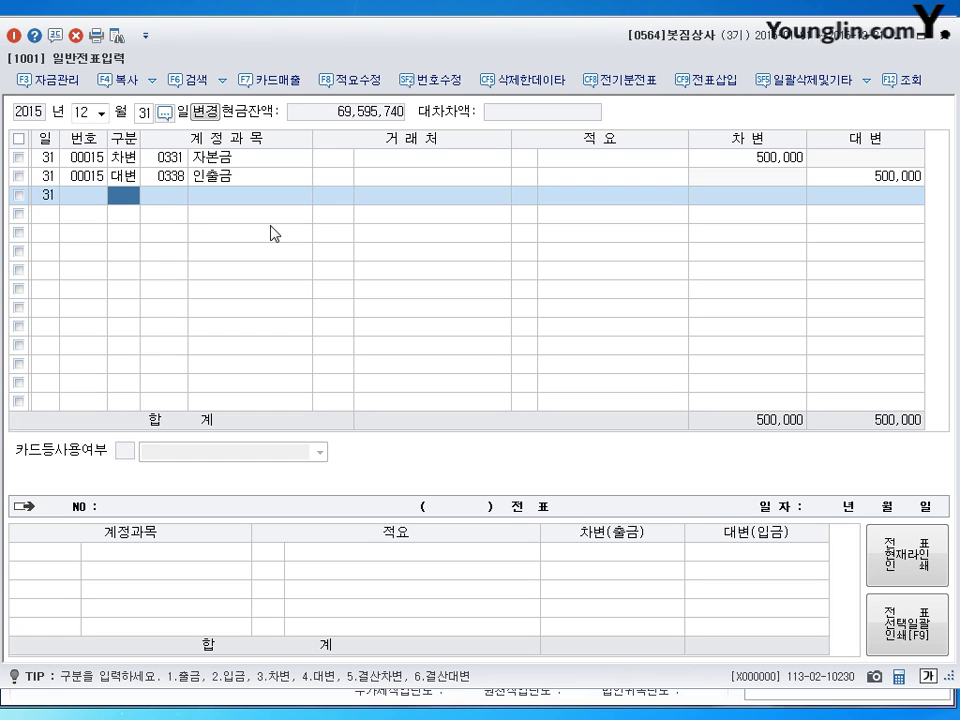
# - Start another December 31 voucher with a debit line for account 0901 이자수익 of 2,000,000
pyautogui.write('3')
pyautogui.press('Return')
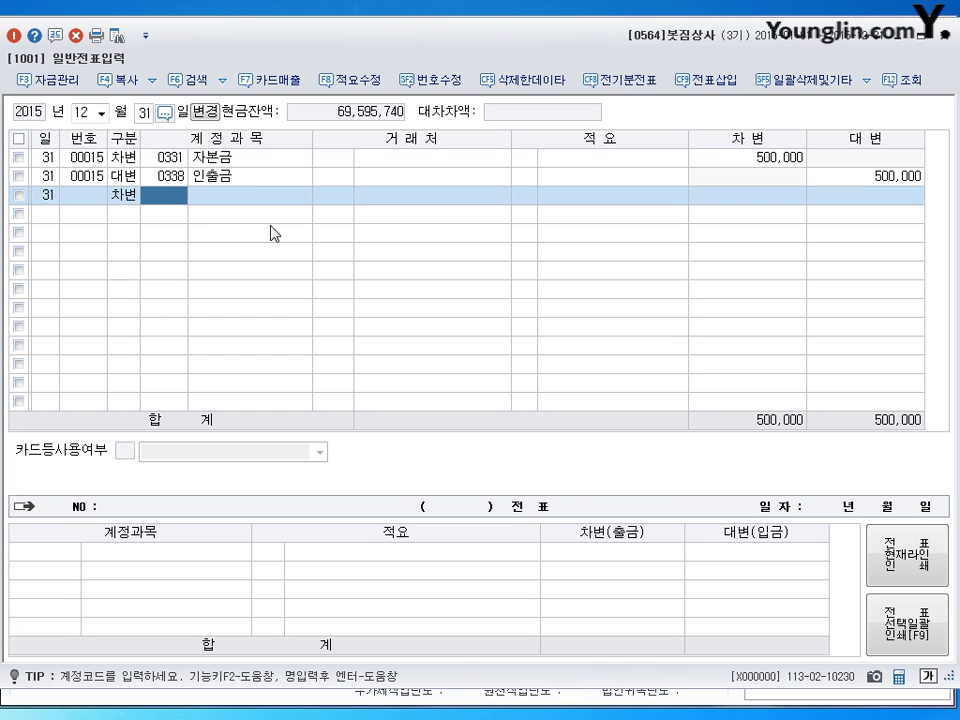
pyautogui.write('901')
pyautogui.press('Return')
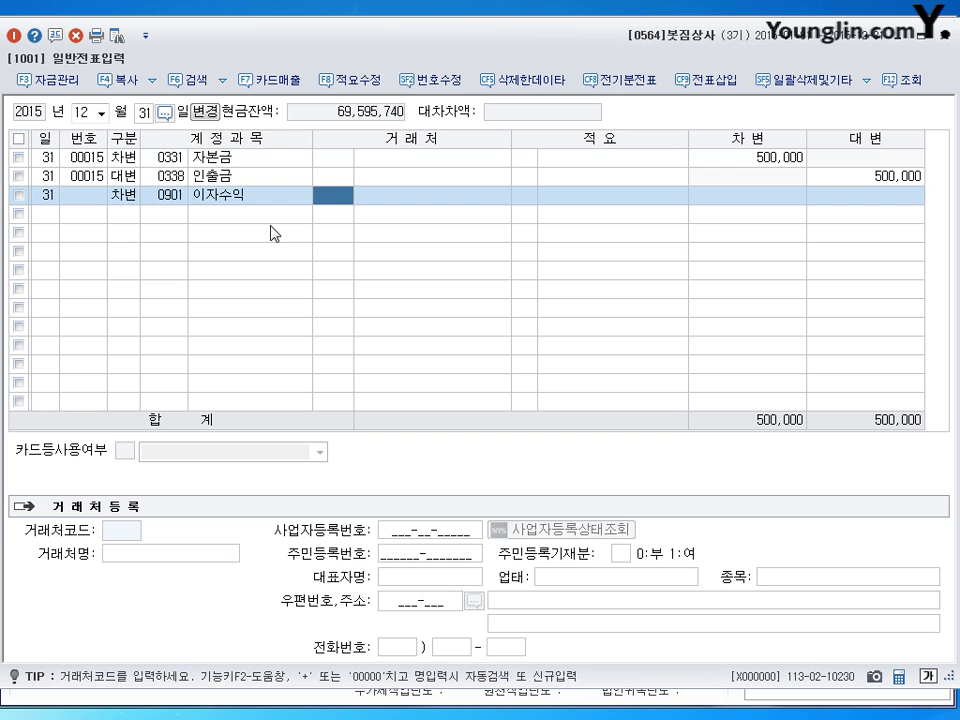
pyautogui.press('Return')
pyautogui.press('Return')
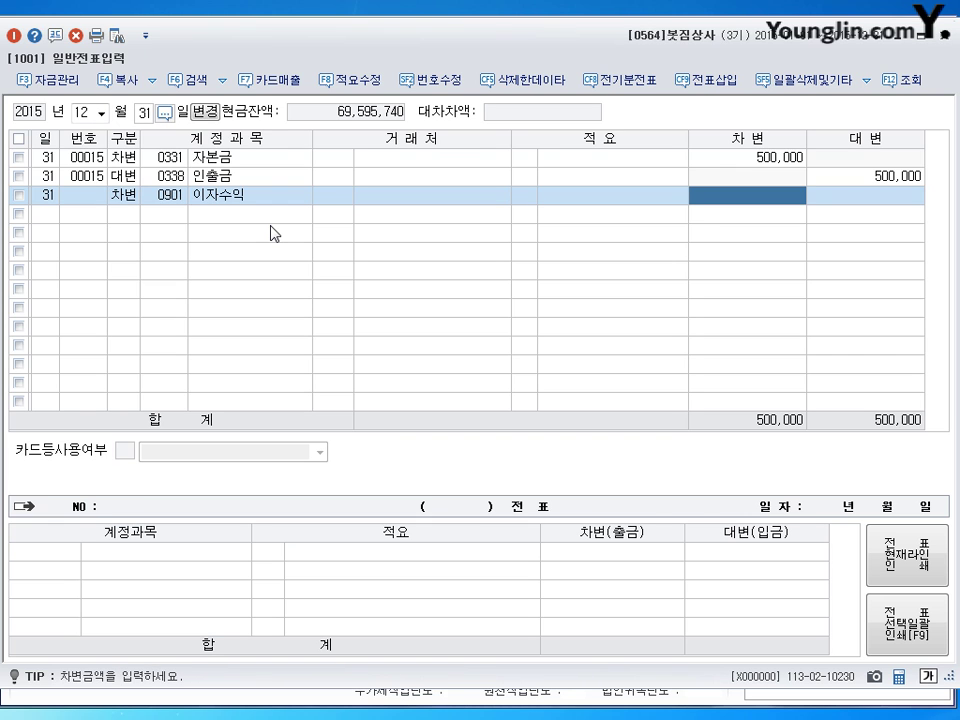
pyautogui.write('2000000')
pyautogui.press('Return')
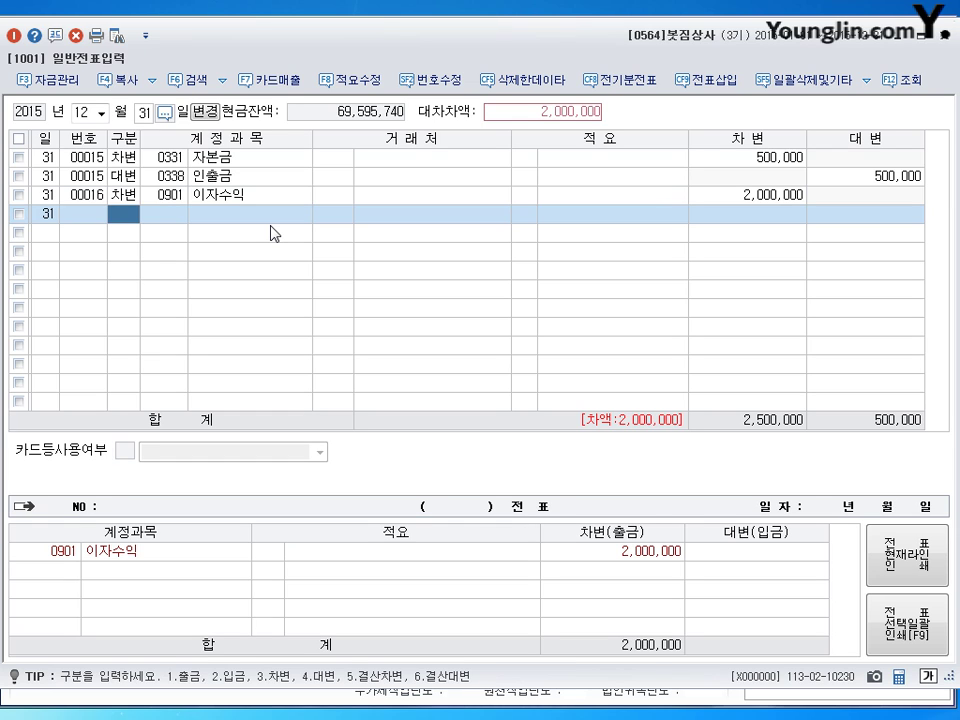
# - Complete the December 31 이자수익 voucher with a credit line for account 0263 선수수익 of 2,000,000
pyautogui.write('4')
pyautogui.press('Return')
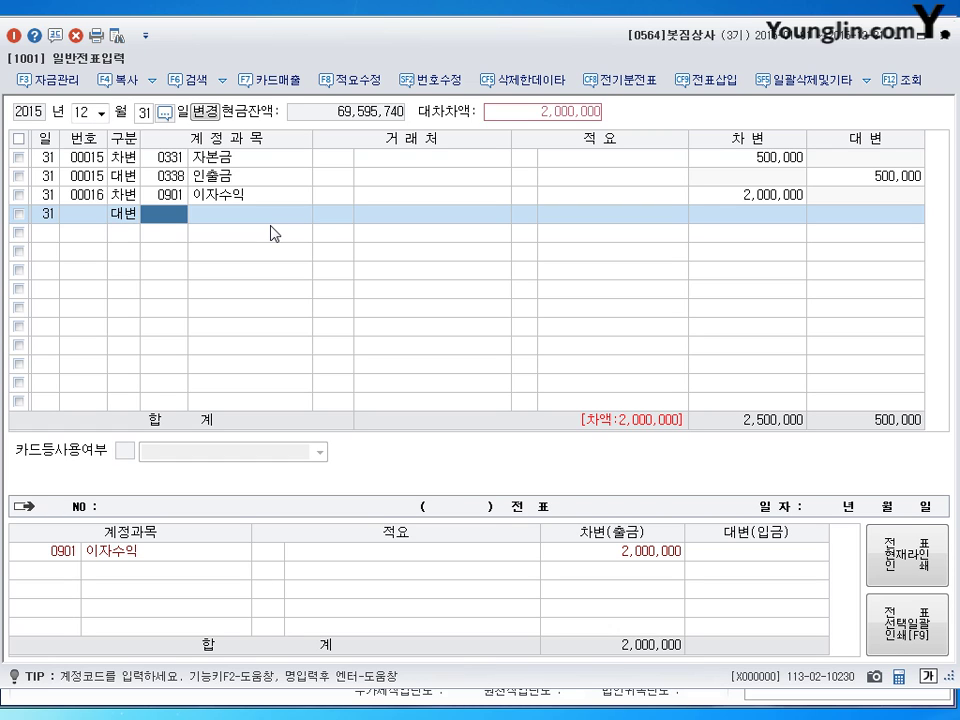
pyautogui.write('263')
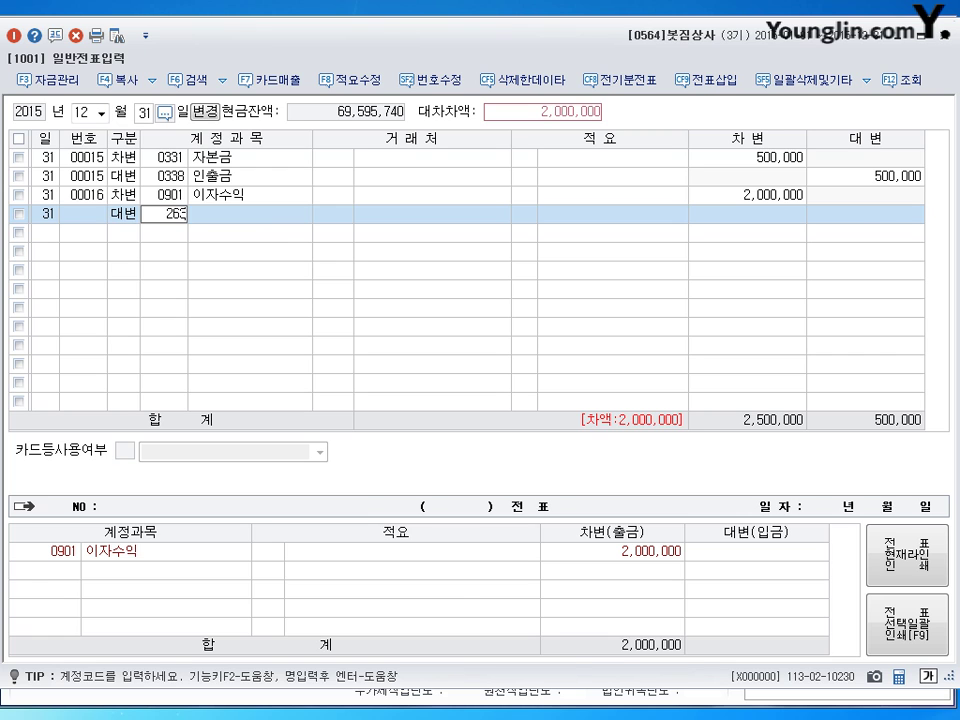
pyautogui.press('Return')
pyautogui.press('Return')
pyautogui.press('Return')
pyautogui.press('Return')
pyautogui.press('Return')
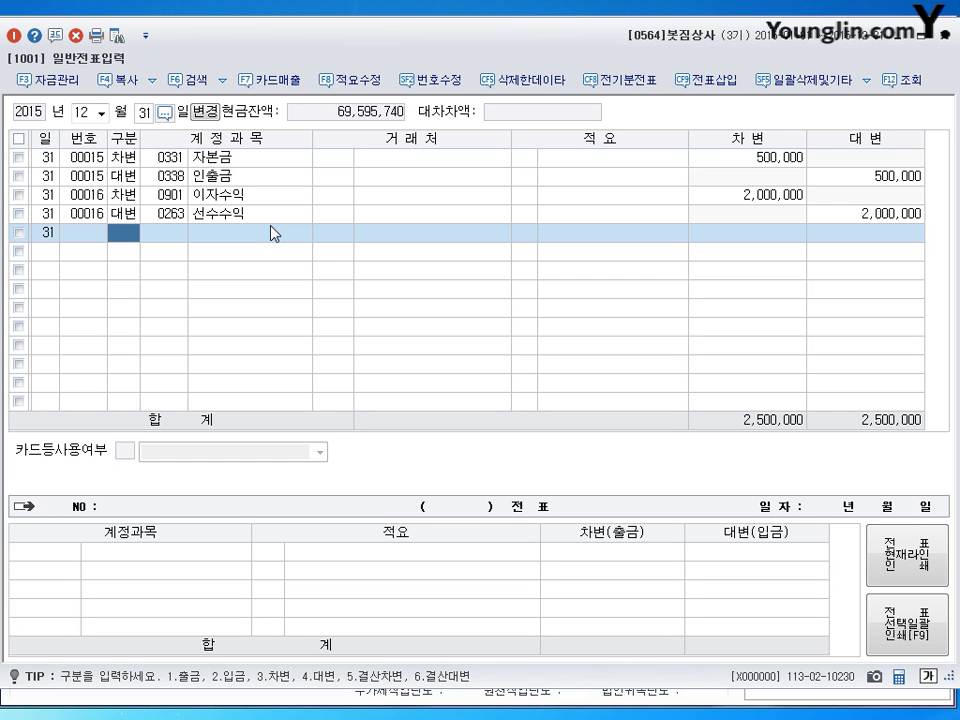
# - Start a new December 31 voucher with a debit line for account 0141 현금과부족 of 40,000
pyautogui.write('3')
pyautogui.press('Return')
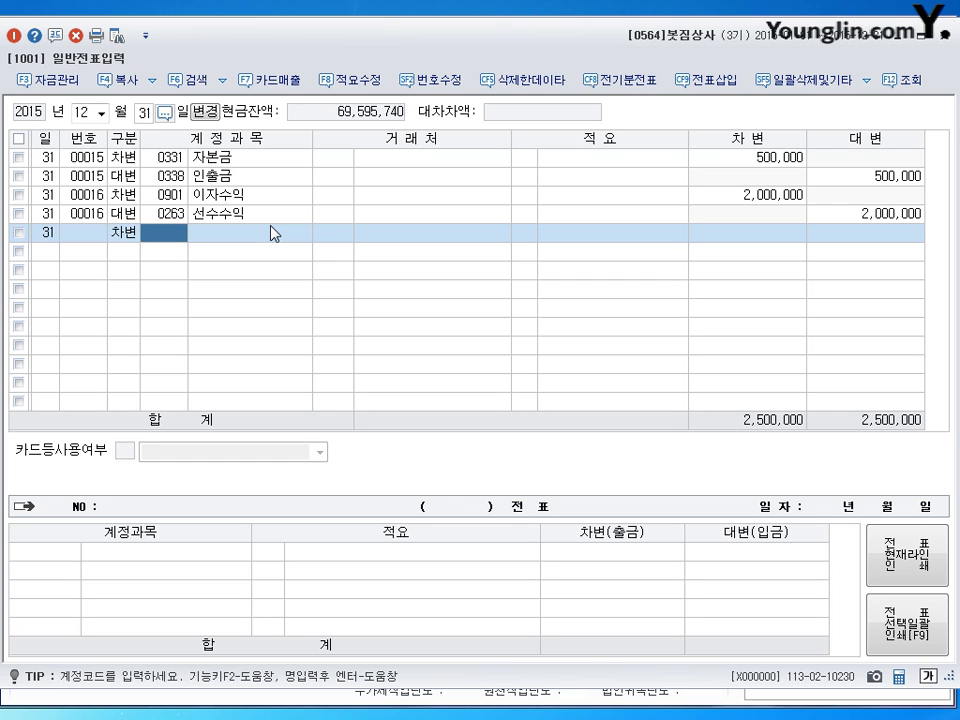
pyautogui.write('141')
pyautogui.press('Return')
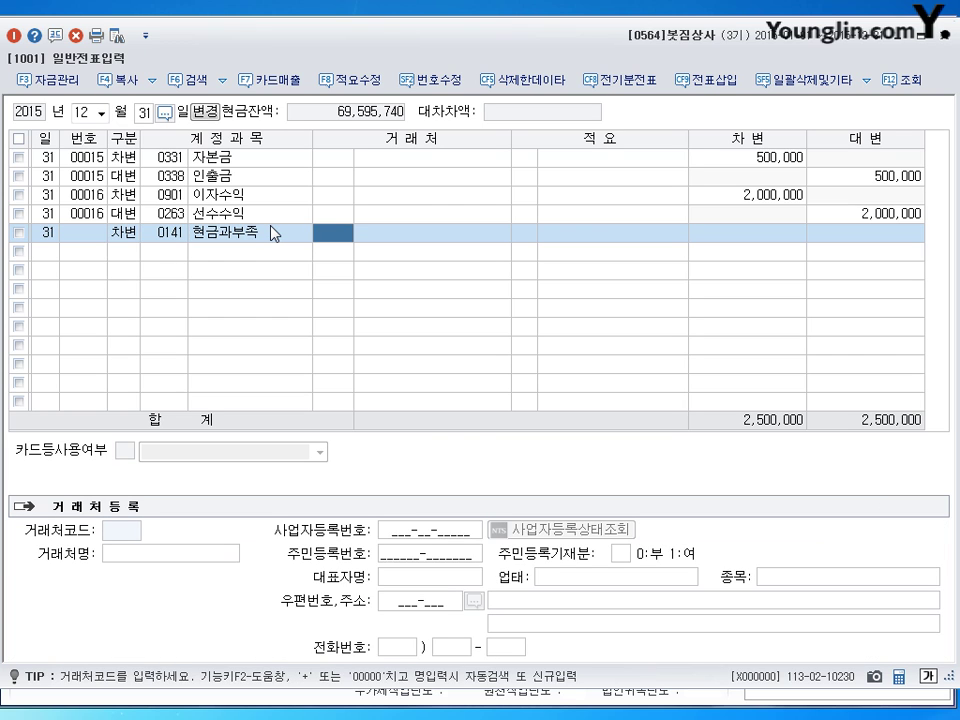
pyautogui.press('Return')
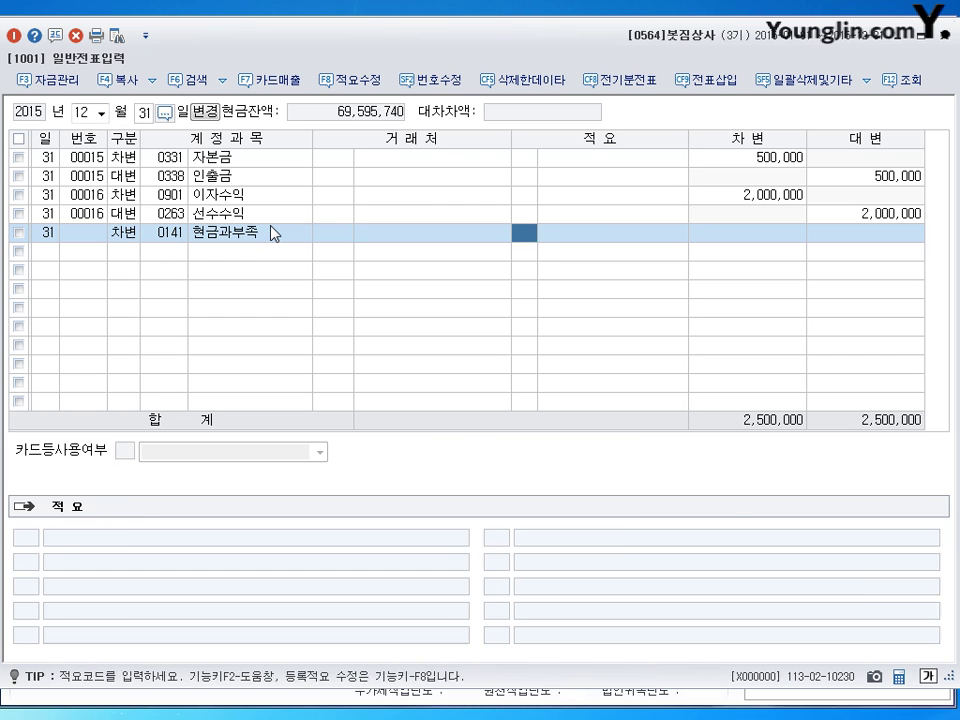
pyautogui.press('Return')
pyautogui.write('400000')
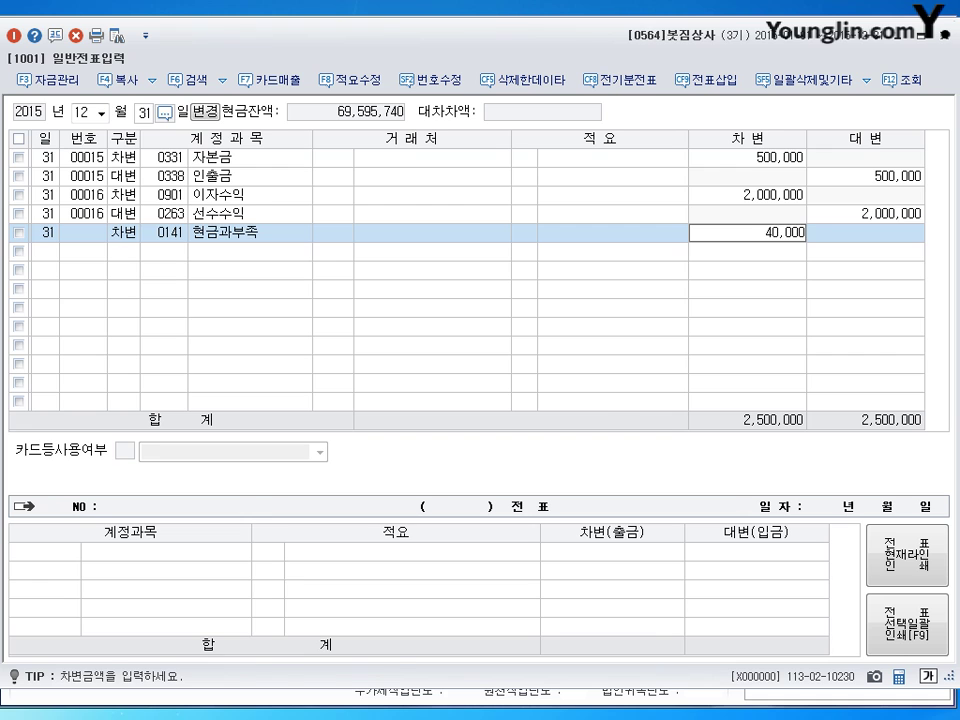
pyautogui.press('Return')
# - Complete the 현금과부족 voucher with a credit line for account 0930 잡이익 of 40,000
pyautogui.write('4')
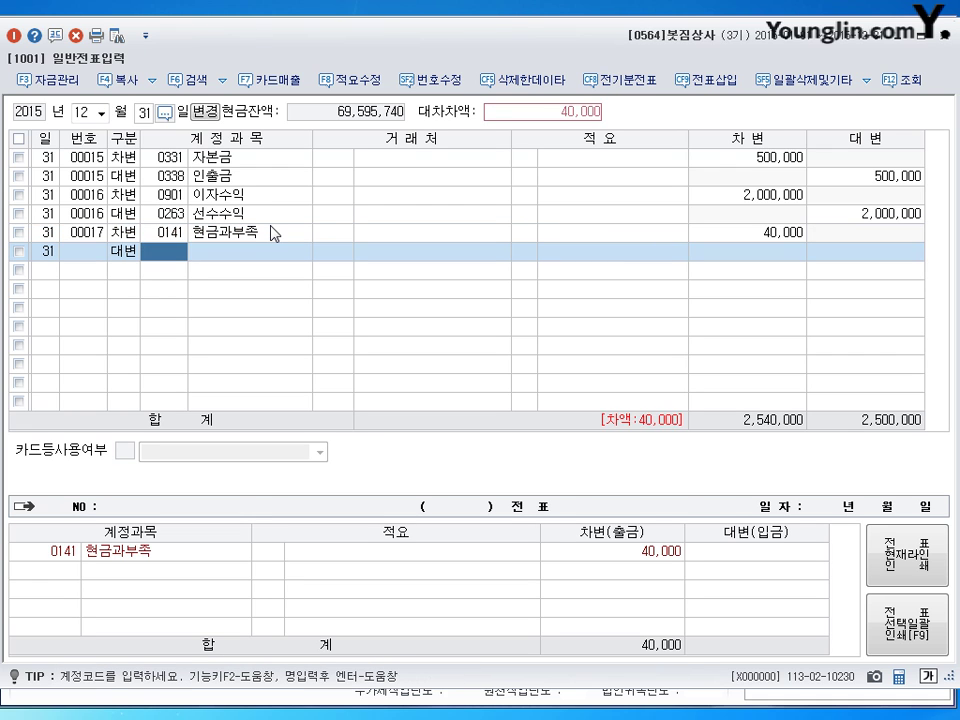
pyautogui.write('0930')
pyautogui.press('Return')
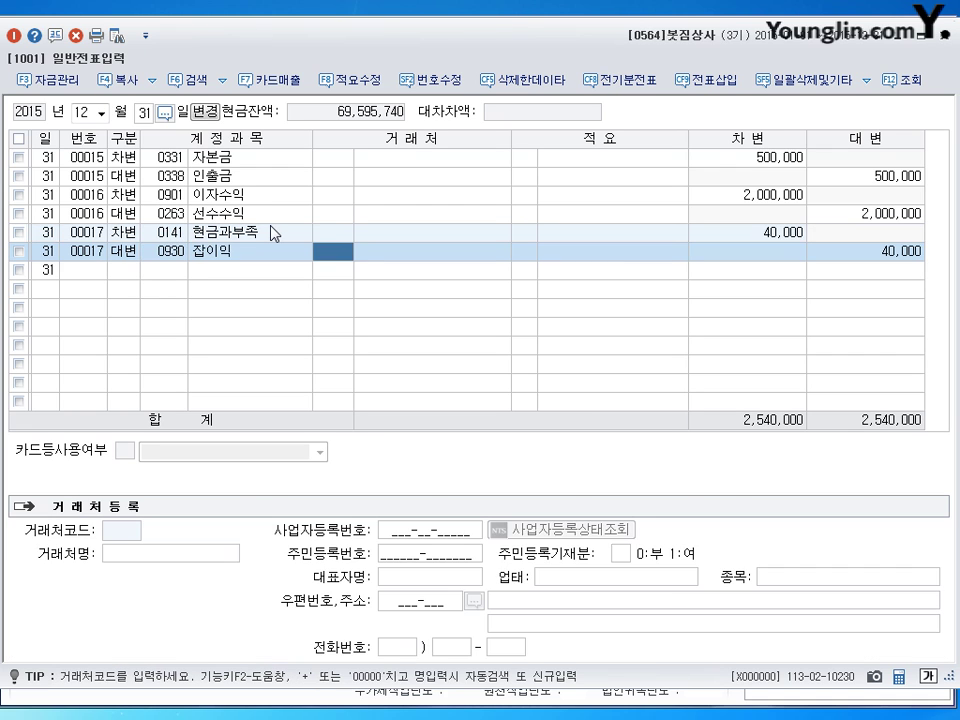
pyautogui.press('Return')
pyautogui.press('Return')
pyautogui.press('Return')
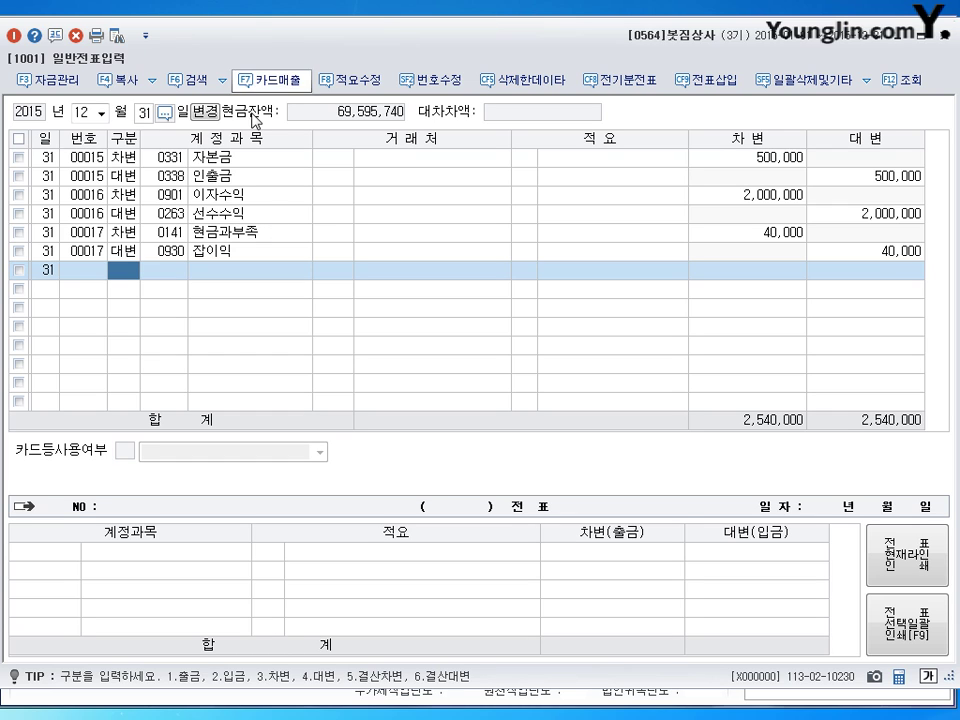
# - Close 일반전표입력, open the 합계잔액시산표 as of December 31 and examine the debit balance of the 상품 account
pyautogui.click(894, 46)
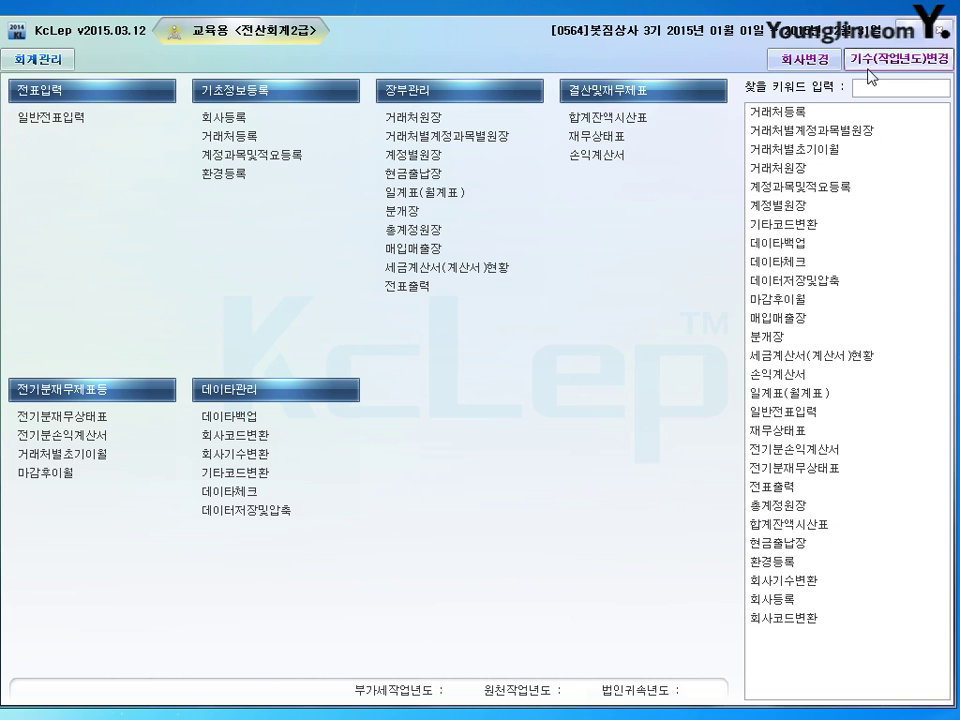
pyautogui.click(636, 155)
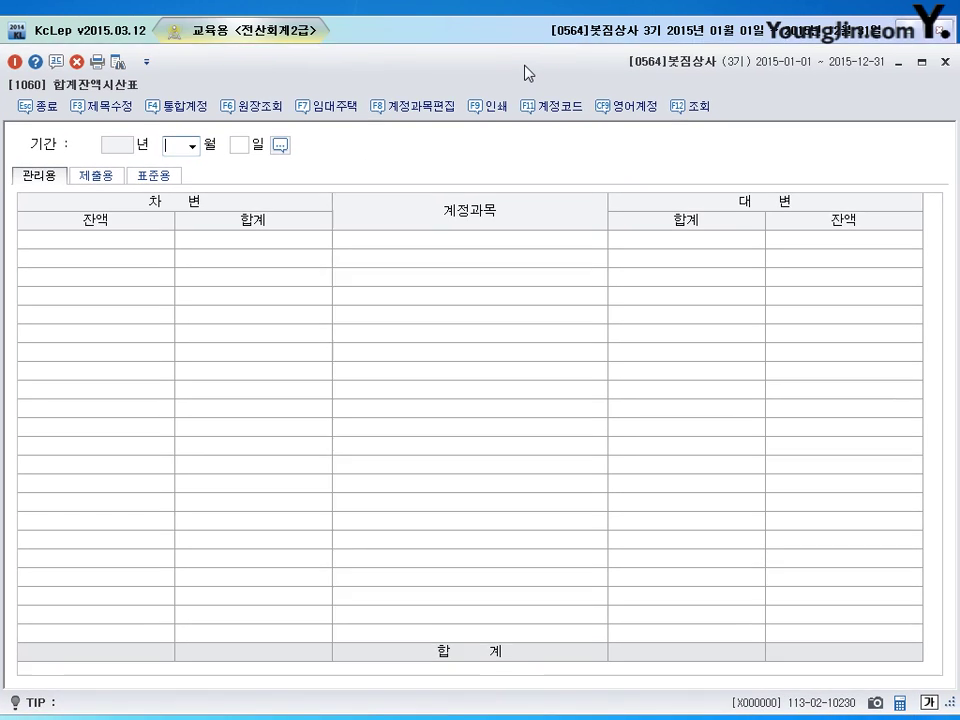
pyautogui.moveTo(524, 72); pyautogui.dragTo(523, 50)
pyautogui.write('12')
pyautogui.press('Return')
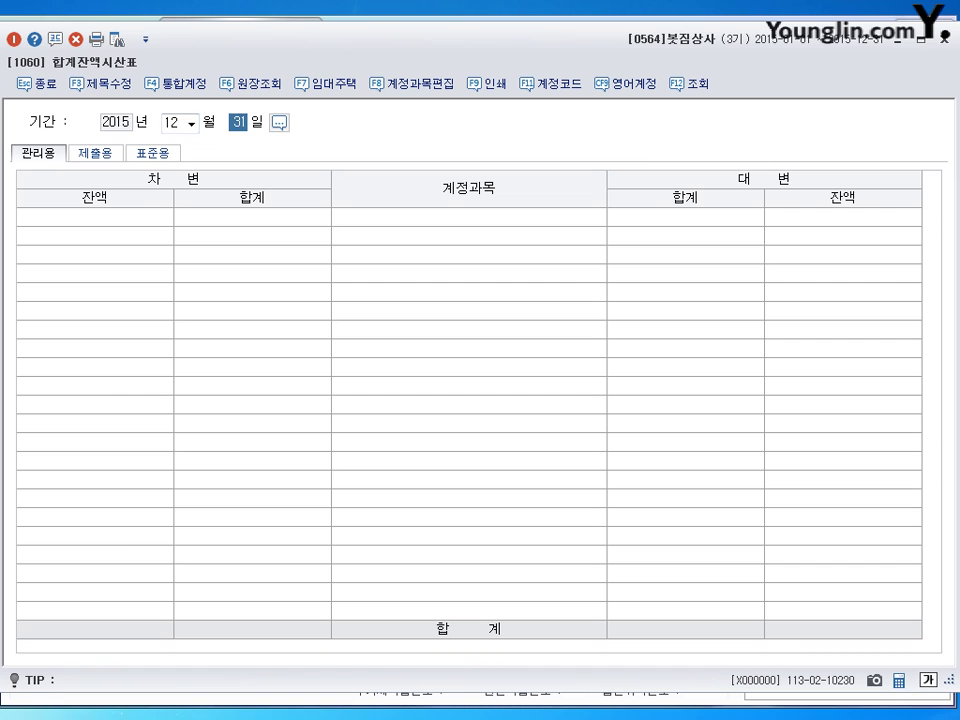
pyautogui.press('Return')
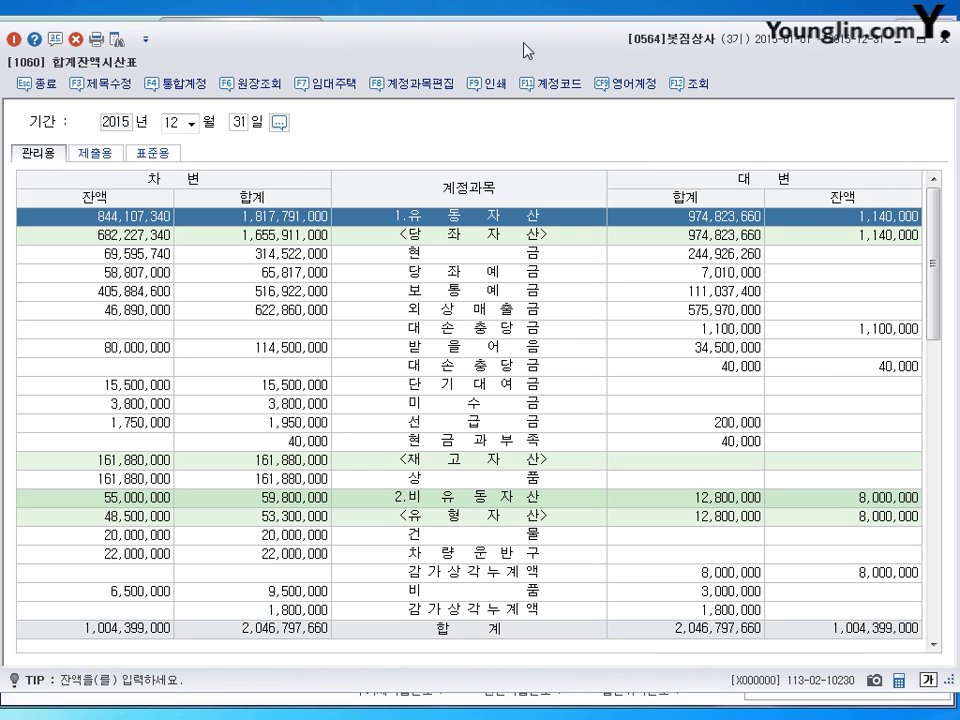
pyautogui.click(473, 480)
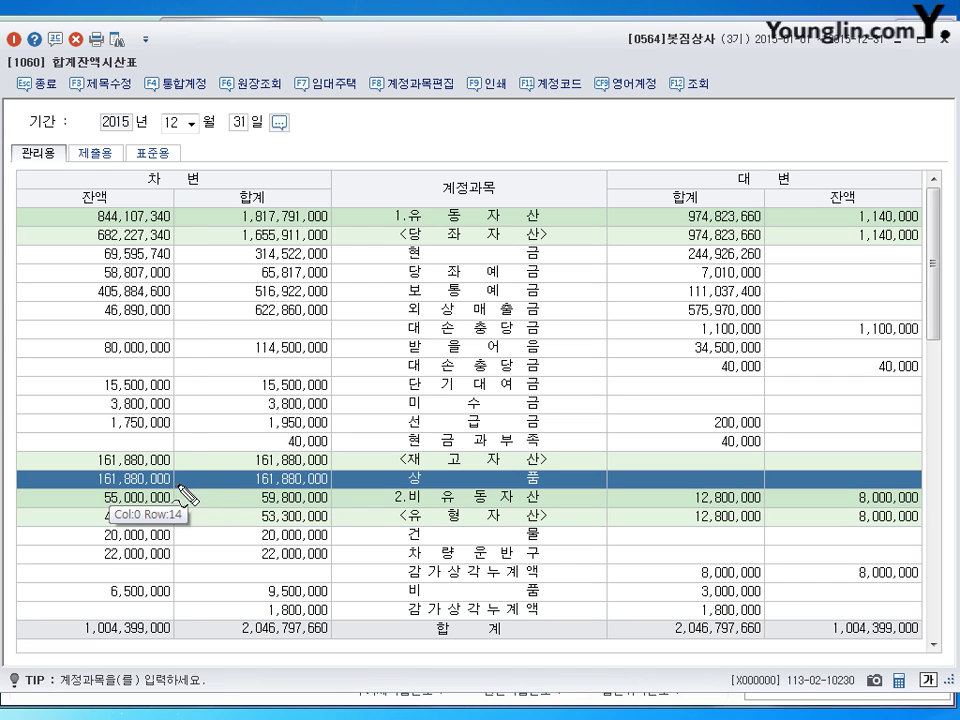
pyautogui.moveTo(180, 482)
pyautogui.mouseDown()
pyautogui.moveTo(133, 500)
pyautogui.moveTo(118, 472)
pyautogui.moveTo(174, 474)
pyautogui.moveTo(226, 494)
pyautogui.moveTo(246, 472)
pyautogui.moveTo(248, 494)
pyautogui.moveTo(337, 492)
pyautogui.mouseUp()
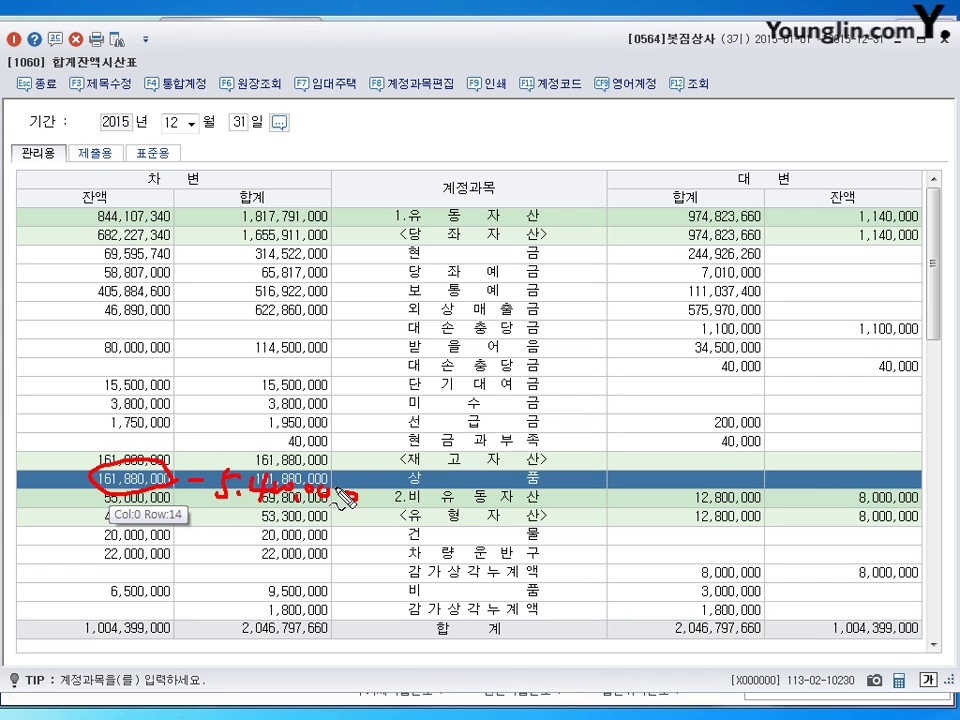
pyautogui.moveTo(347, 490); pyautogui.dragTo(402, 476)
pyautogui.moveTo(386, 487); pyautogui.dragTo(410, 490)
pyautogui.moveTo(418, 474); pyautogui.dragTo(460, 500)
pyautogui.moveTo(468, 482)
pyautogui.mouseDown()
pyautogui.moveTo(478, 494)
pyautogui.moveTo(552, 490)
pyautogui.mouseUp()
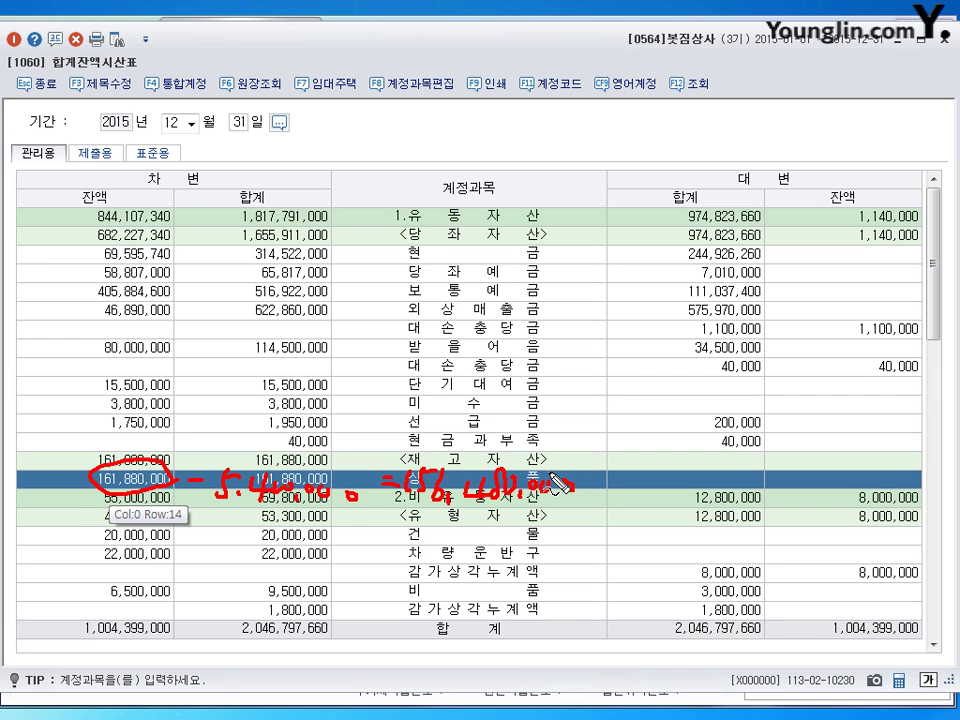
# - Return from the trial balance to 일반전표입력 and enter a December 31 결산차변 line for account 0451 상품매출원가 of 156,480,000
pyautogui.click(945, 17)
pyautogui.click(51, 116)
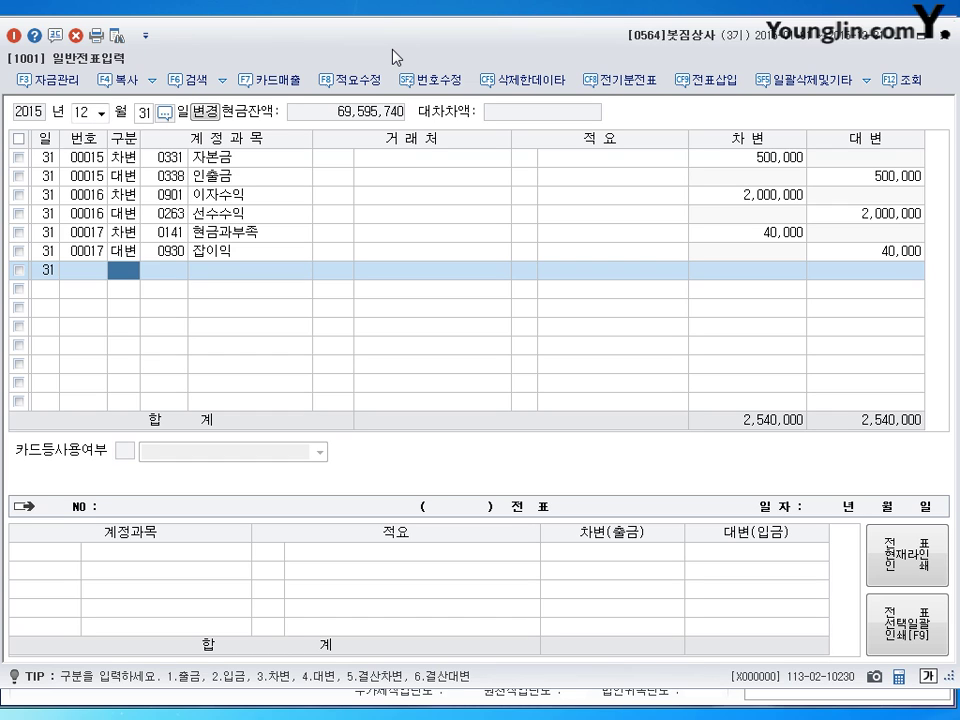
pyautogui.write('5')
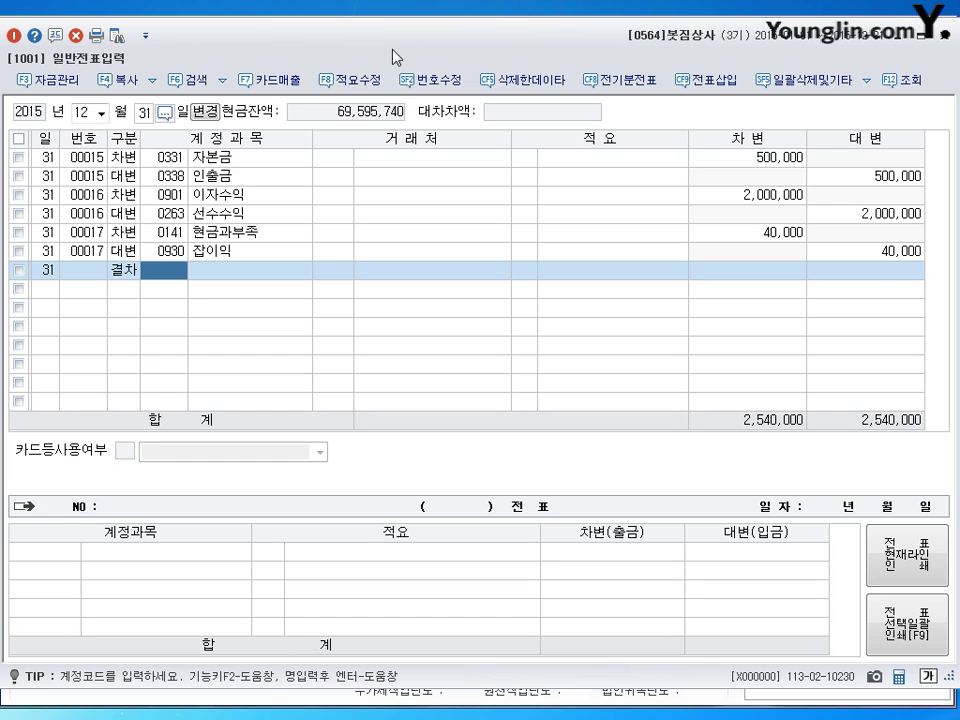
pyautogui.write('451')
pyautogui.press('Return')
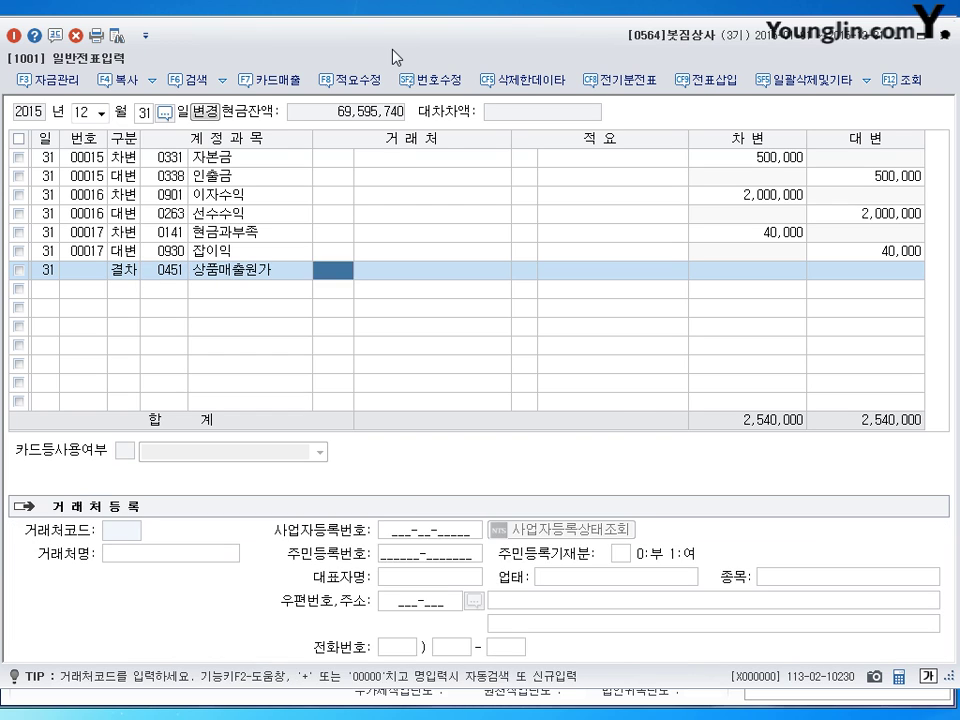
pyautogui.press('Return')
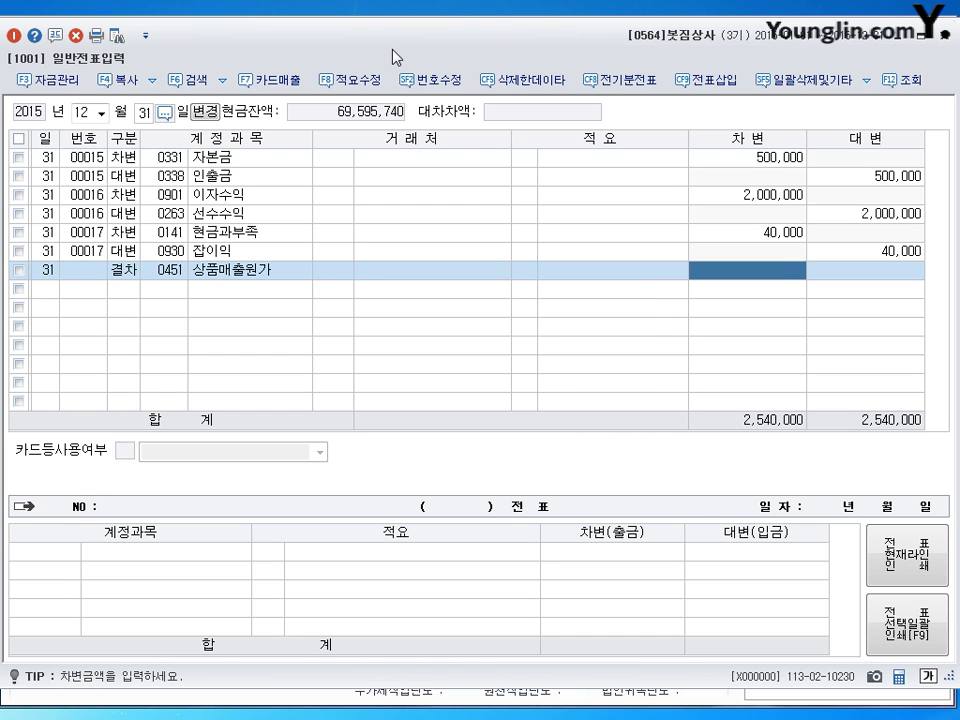
pyautogui.write('156')
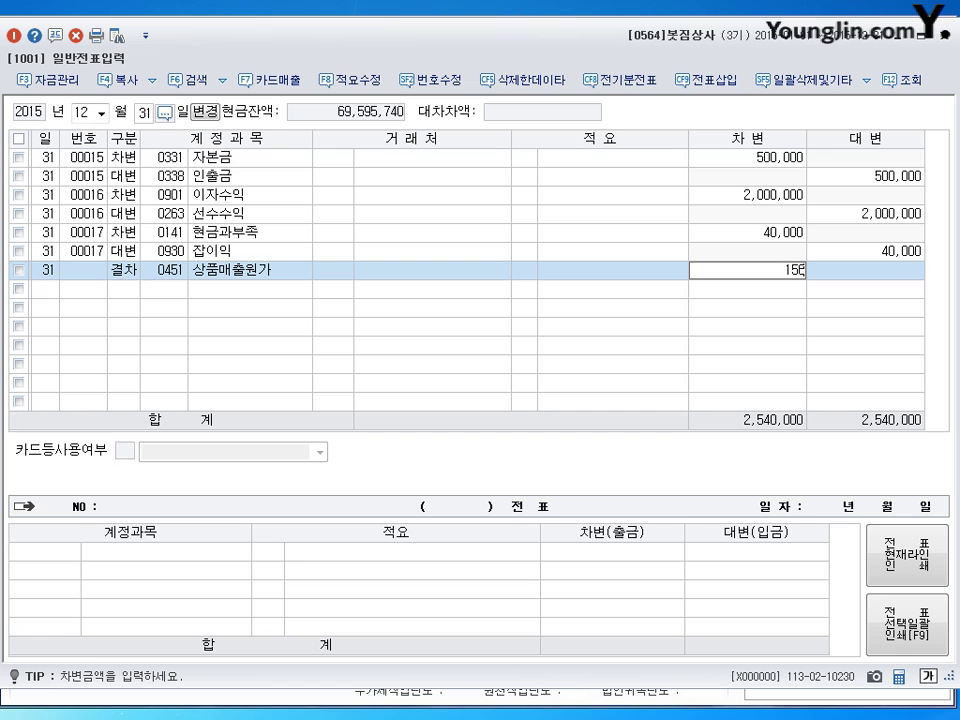
pyautogui.write(',480')
pyautogui.press('+')
pyautogui.press('Return')
# - Complete the 상품매출원가 closing voucher with a 결산대변 line for account 0146 상품 of 156,480,000
pyautogui.write('6')
pyautogui.press('Return')
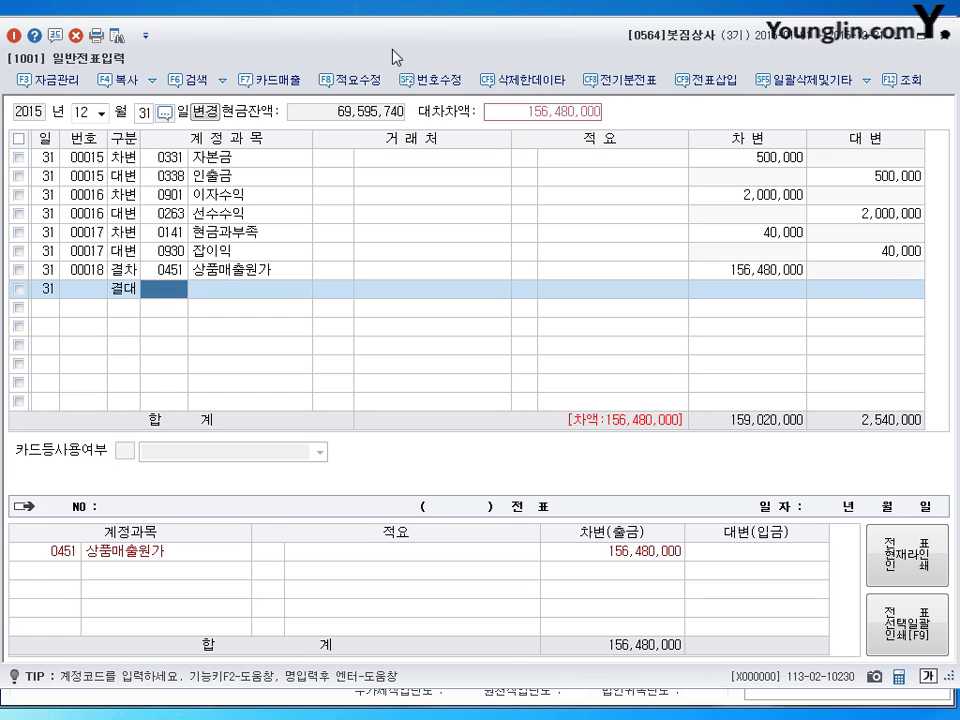
pyautogui.write('146')
pyautogui.press('Return')
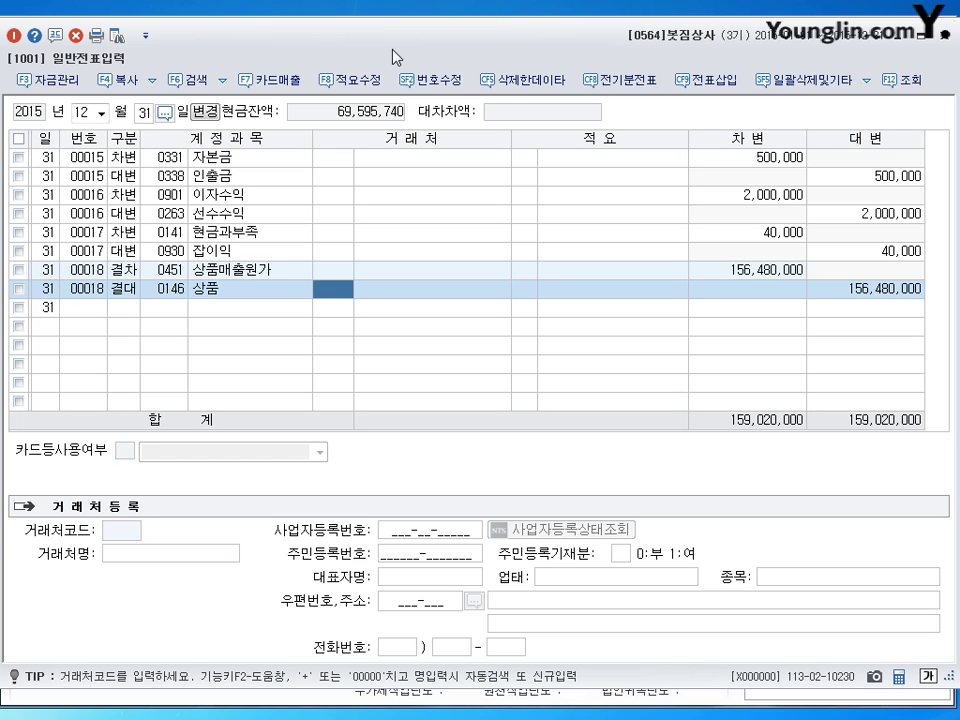
pyautogui.press('Return')
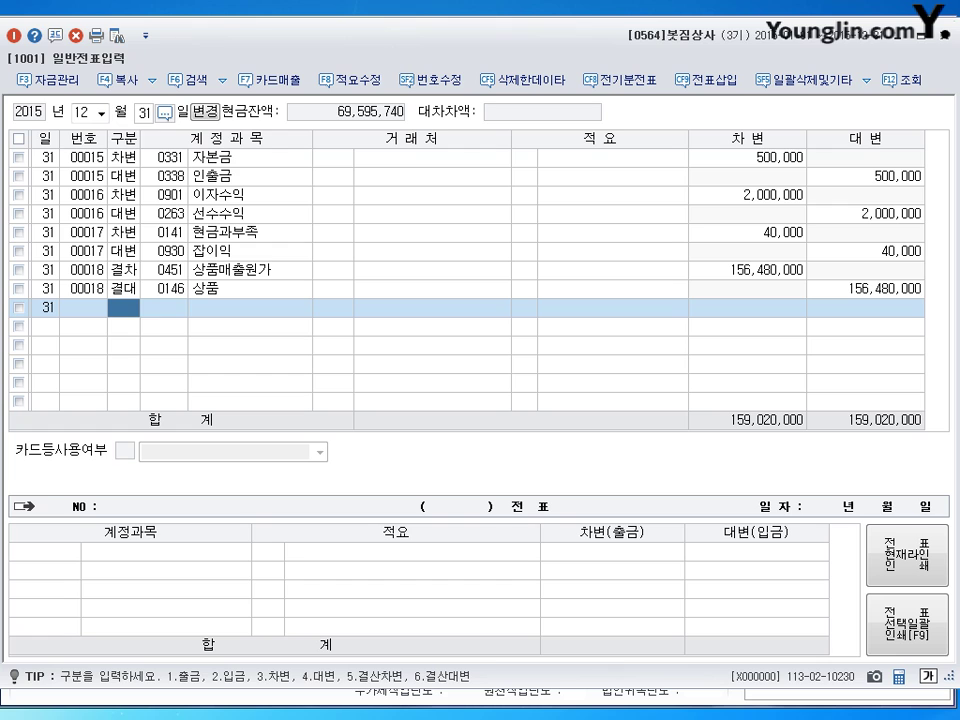
# - Close 일반전표입력 and open the 재무상태표 for June 2015
pyautogui.click(945, 33)
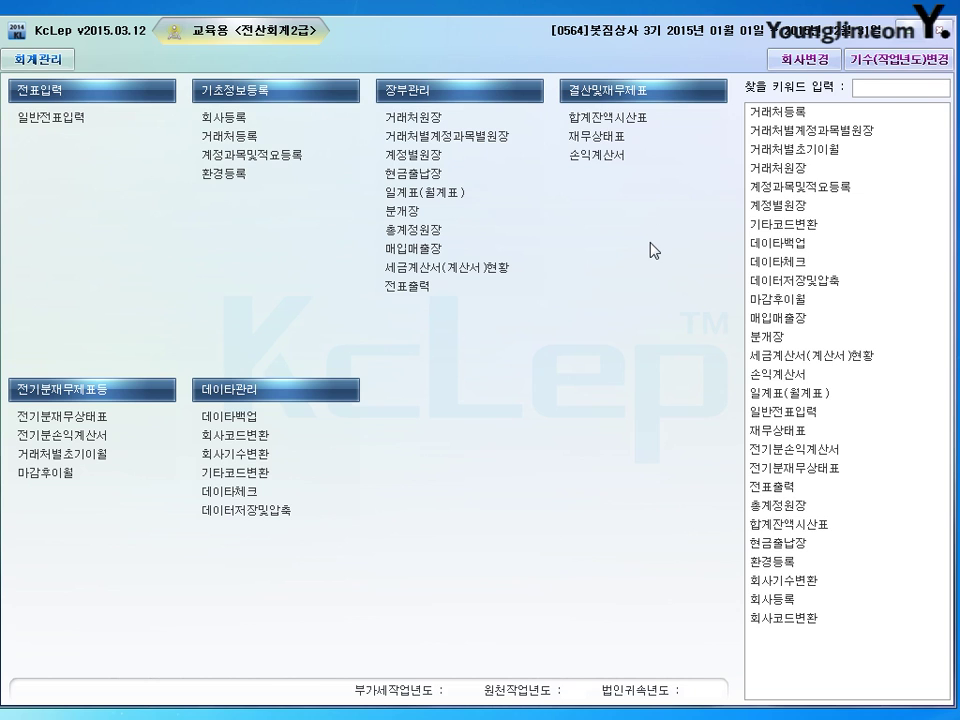
pyautogui.click(597, 136)
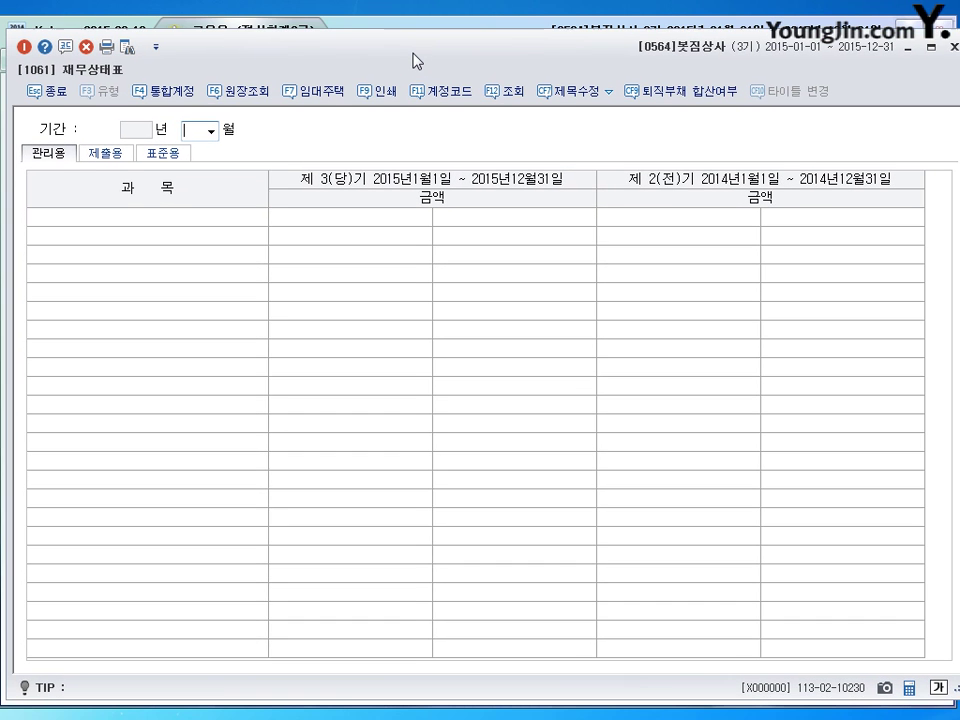
pyautogui.write('06')
pyautogui.press('Return')
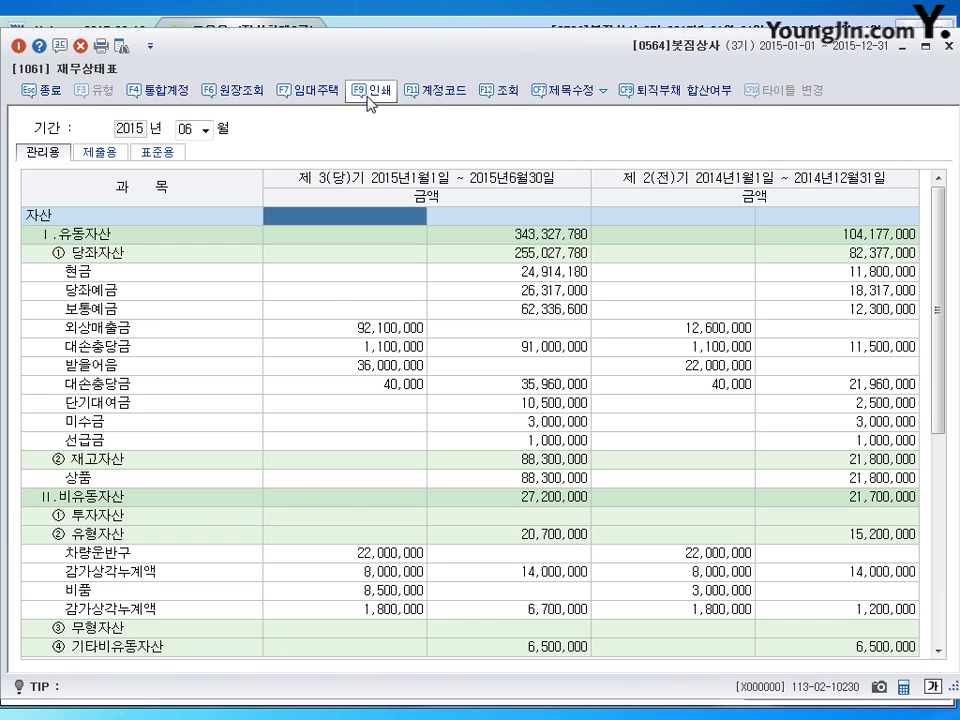
# - Examine the current-period 외상매출금 amount, its 대손충당금 and the resulting net book value in the June 재무상태표
pyautogui.click(393, 333)
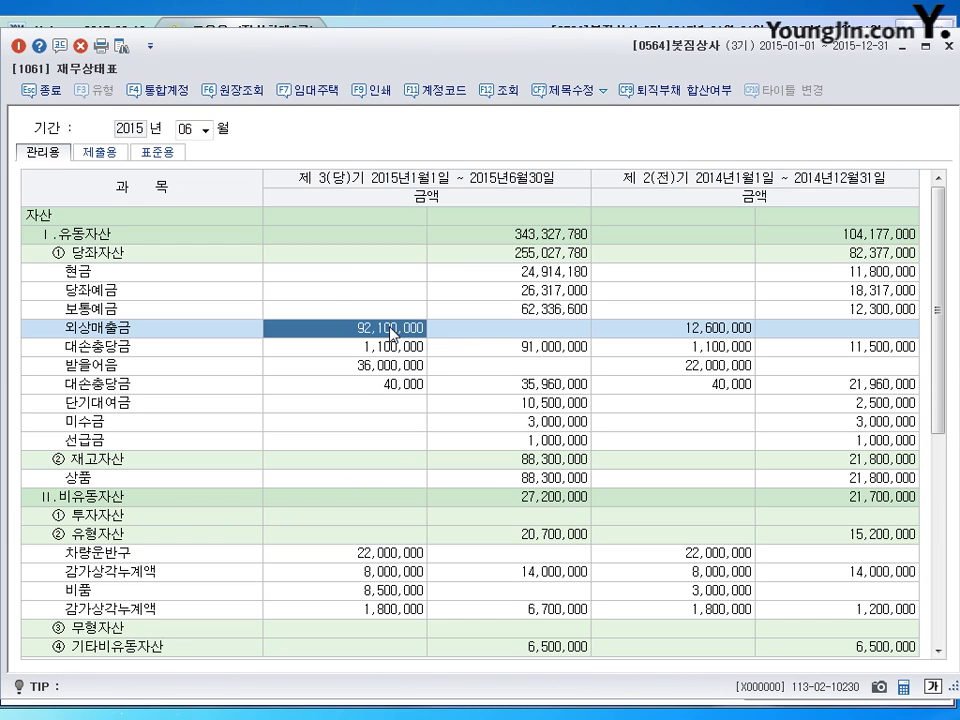
pyautogui.click(512, 350)
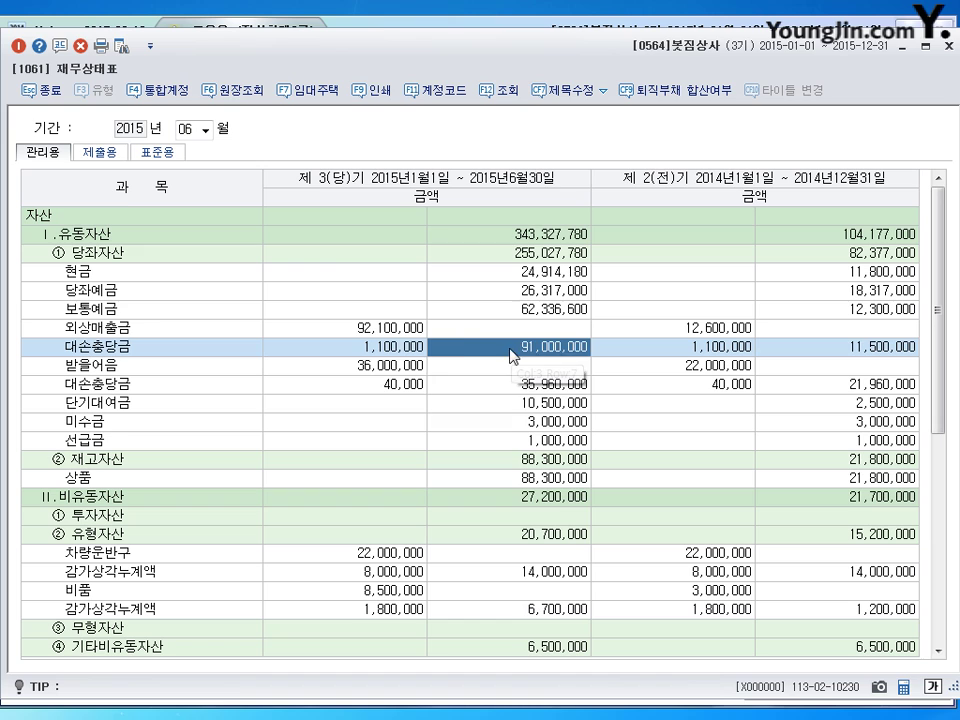
pyautogui.click(370, 335)
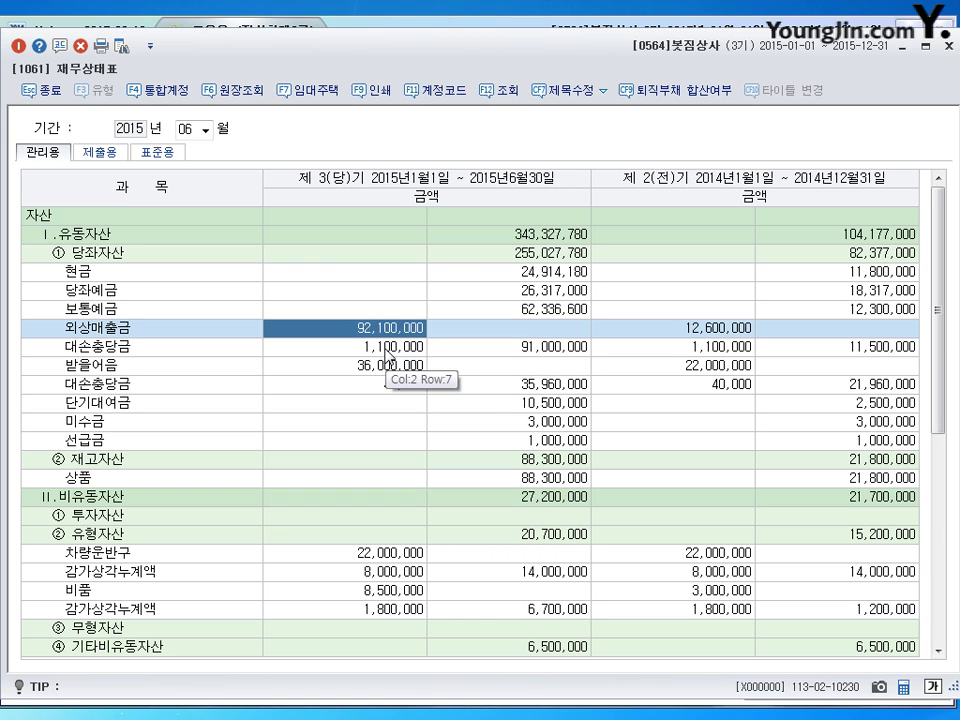
pyautogui.click(372, 352)
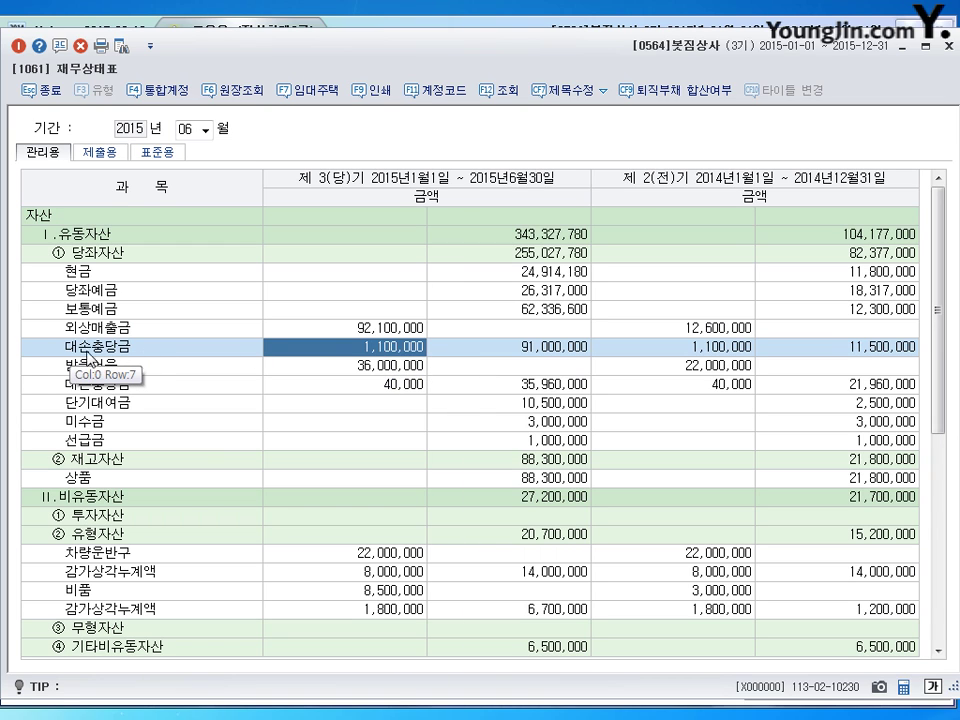
pyautogui.click(350, 328)
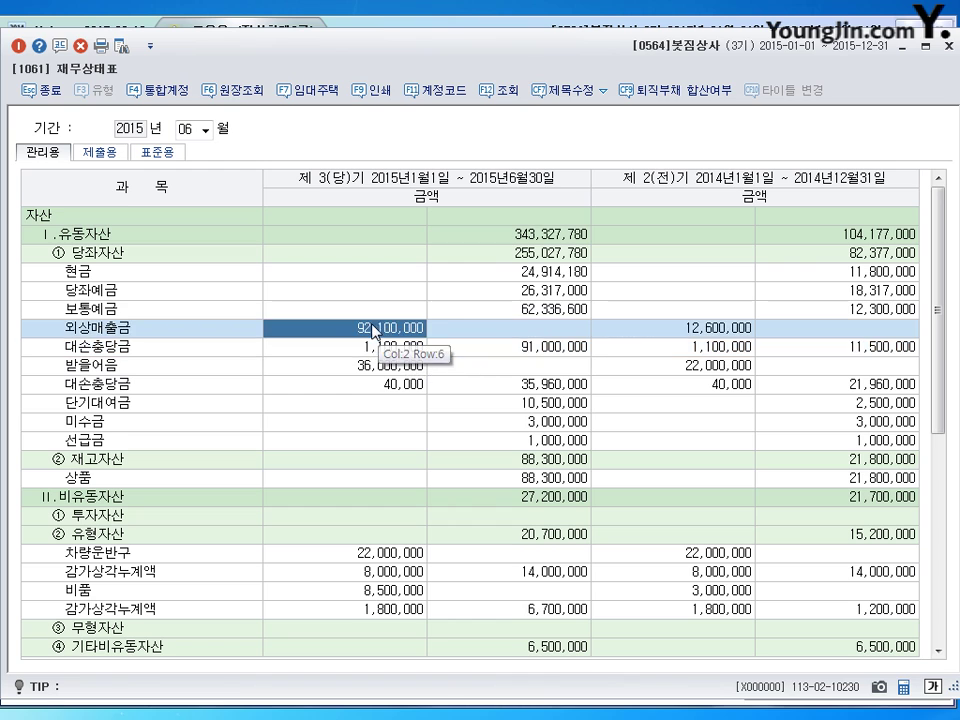
pyautogui.click(360, 346)
pyautogui.click(548, 352)
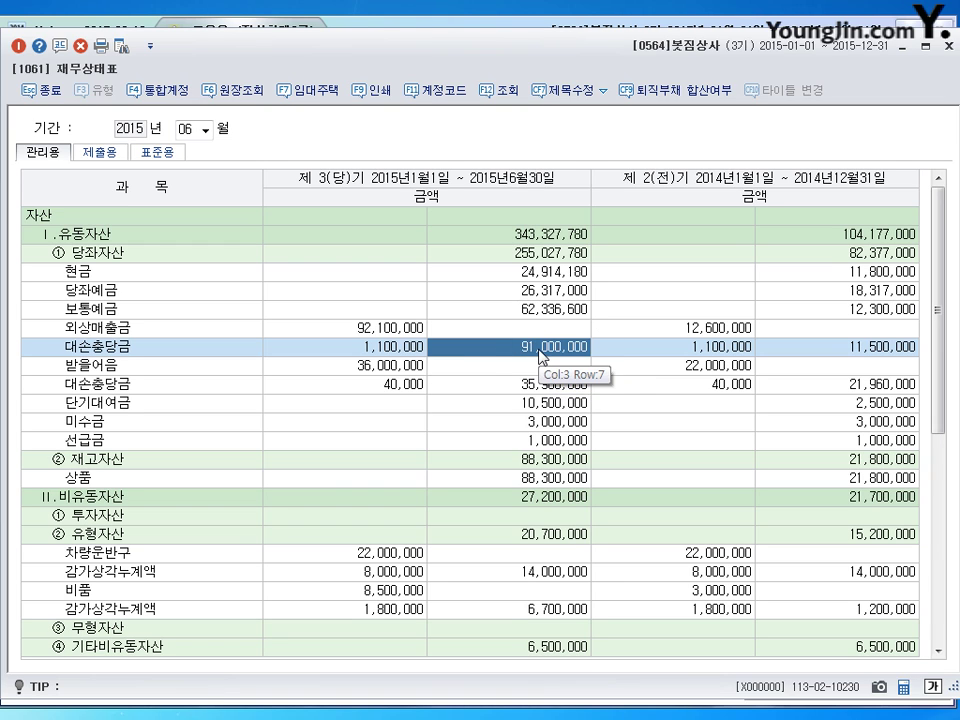
pyautogui.click(361, 337)
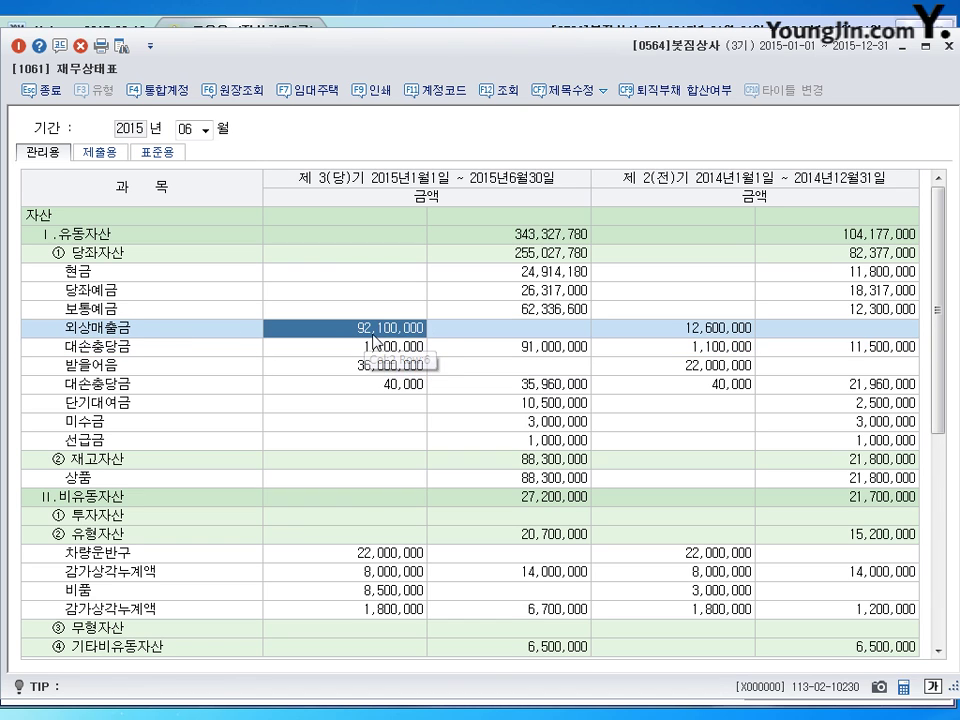
# - Check the June 대손충당금 deduction against 외상매출금 and read the net carrying amount in the current-period columns
pyautogui.click(366, 350)
pyautogui.click(527, 351)
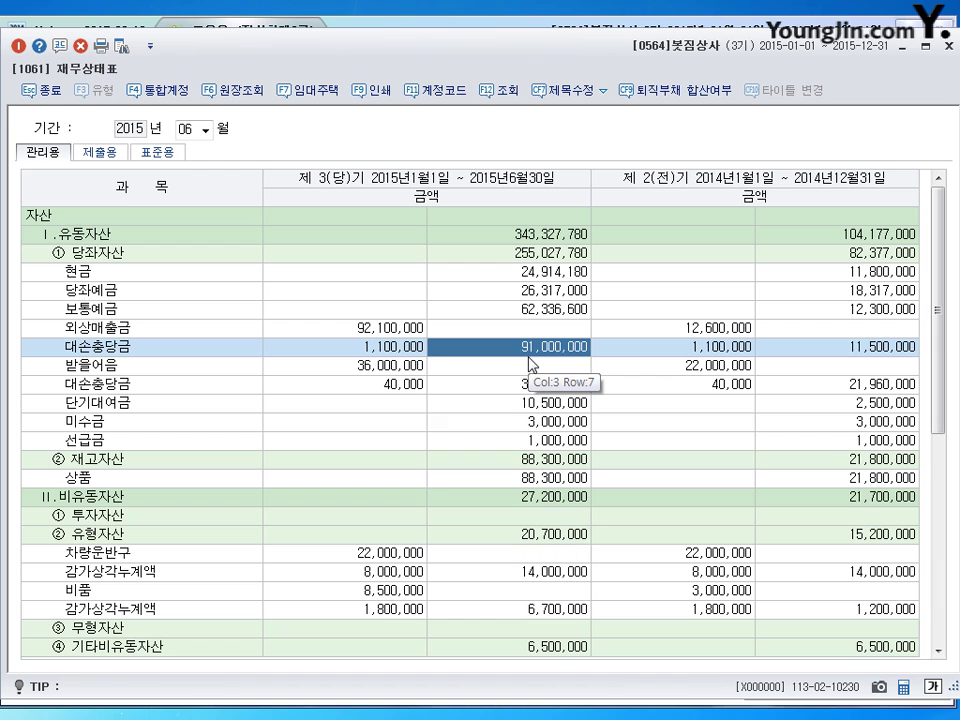
pyautogui.click(340, 328)
pyautogui.click(368, 345)
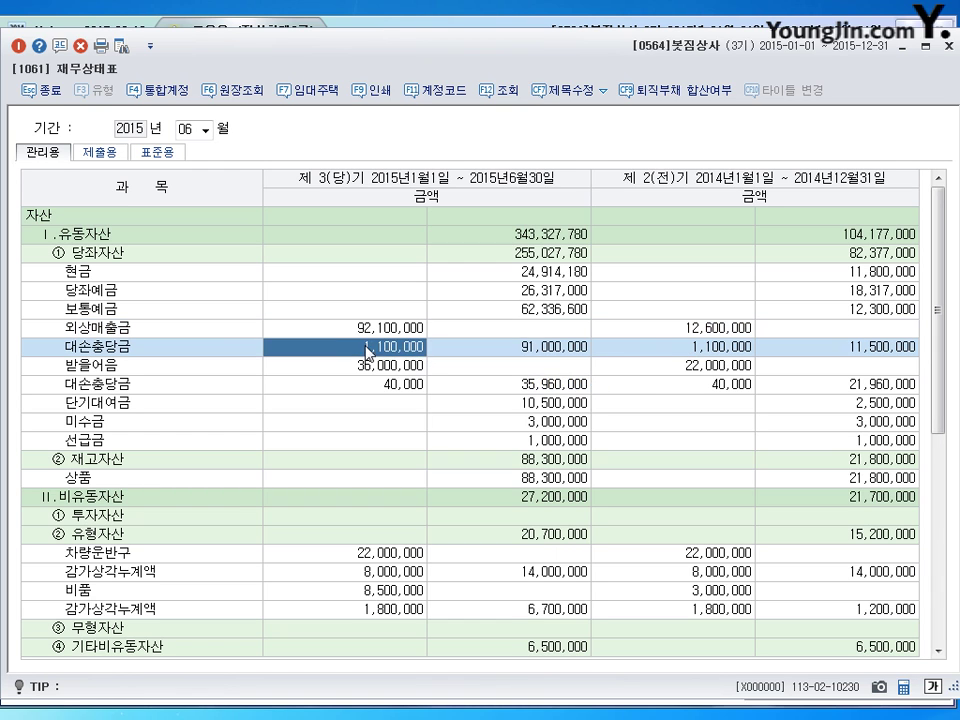
pyautogui.click(540, 354)
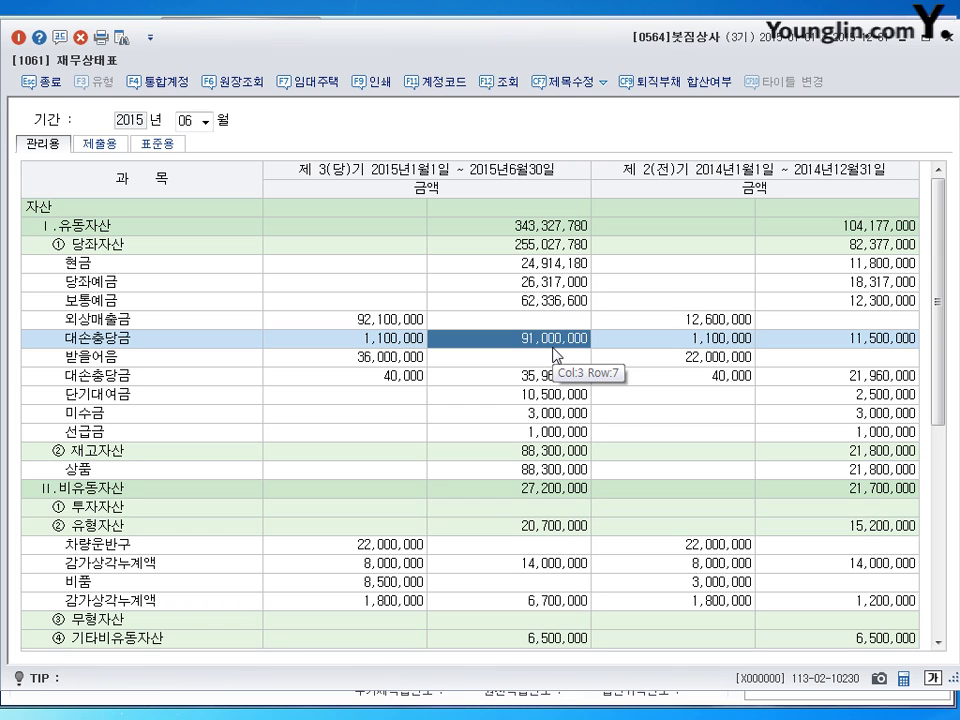
# - Close the 재무상태표 and open the monthly 총계정원장 for the period January 1 to June 30, 2015
pyautogui.click(949, 38)
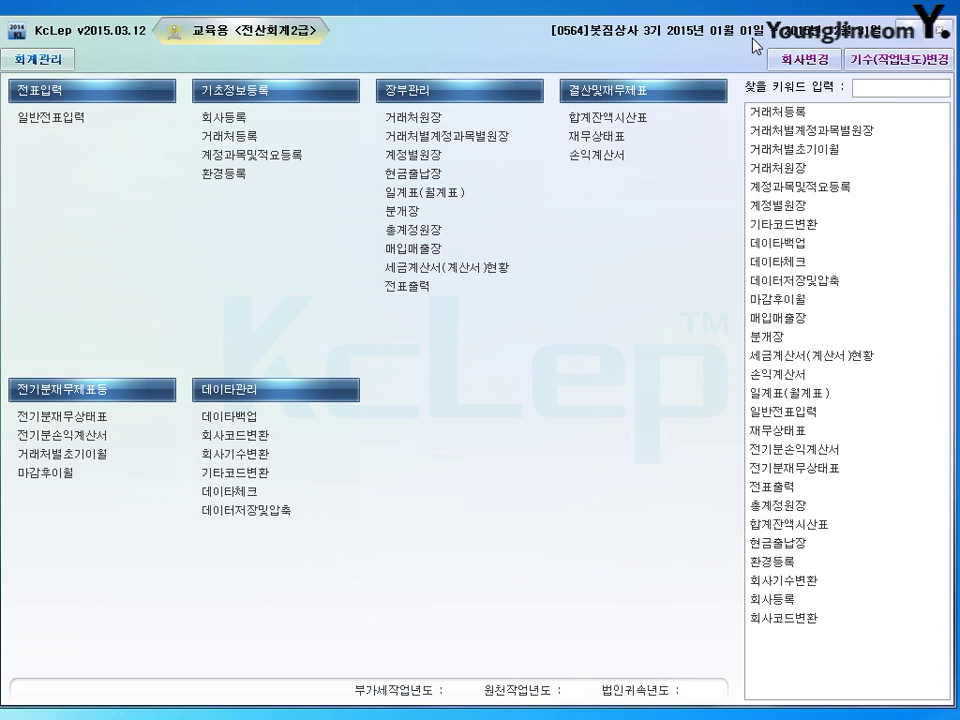
pyautogui.click(433, 233)
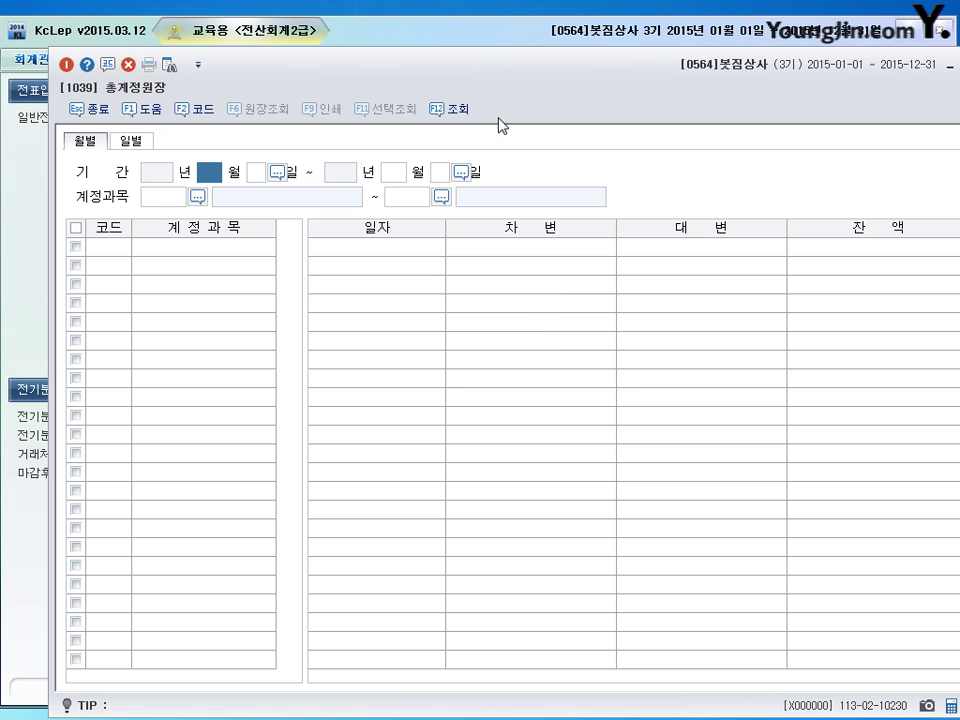
pyautogui.moveTo(499, 81); pyautogui.dragTo(439, 58)
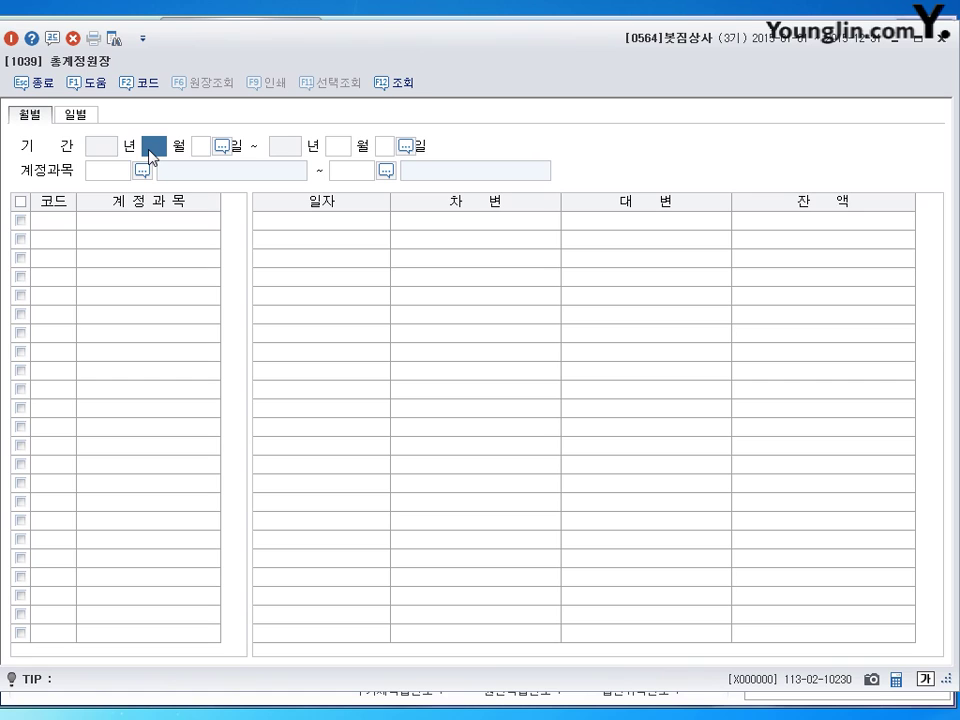
pyautogui.write('1')
pyautogui.press('Return')
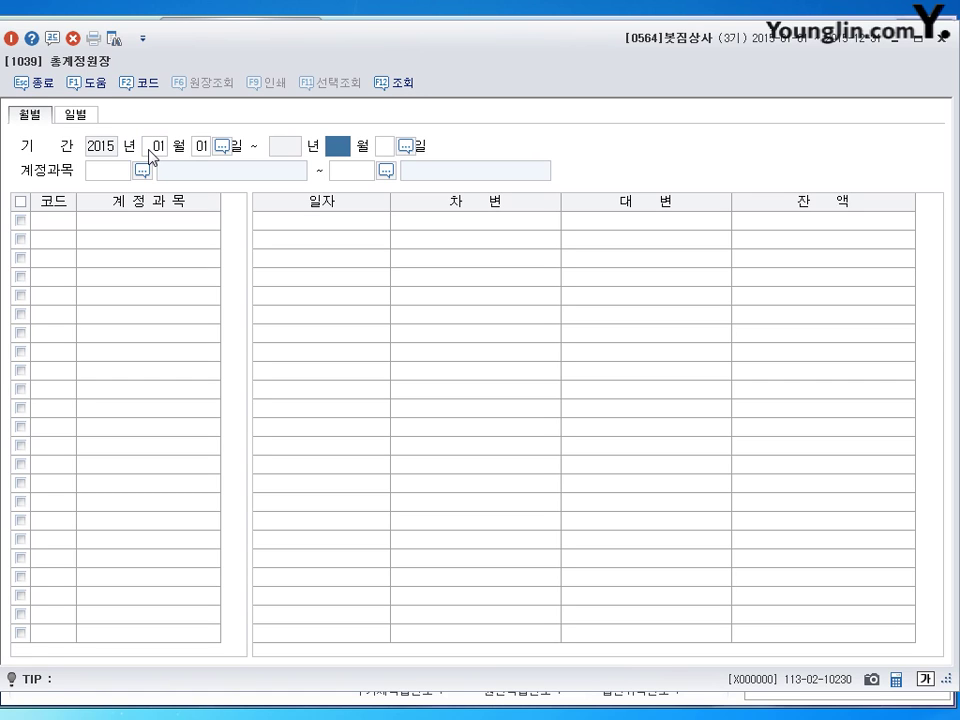
pyautogui.write('6')
pyautogui.press('Return')
pyautogui.press('Return')
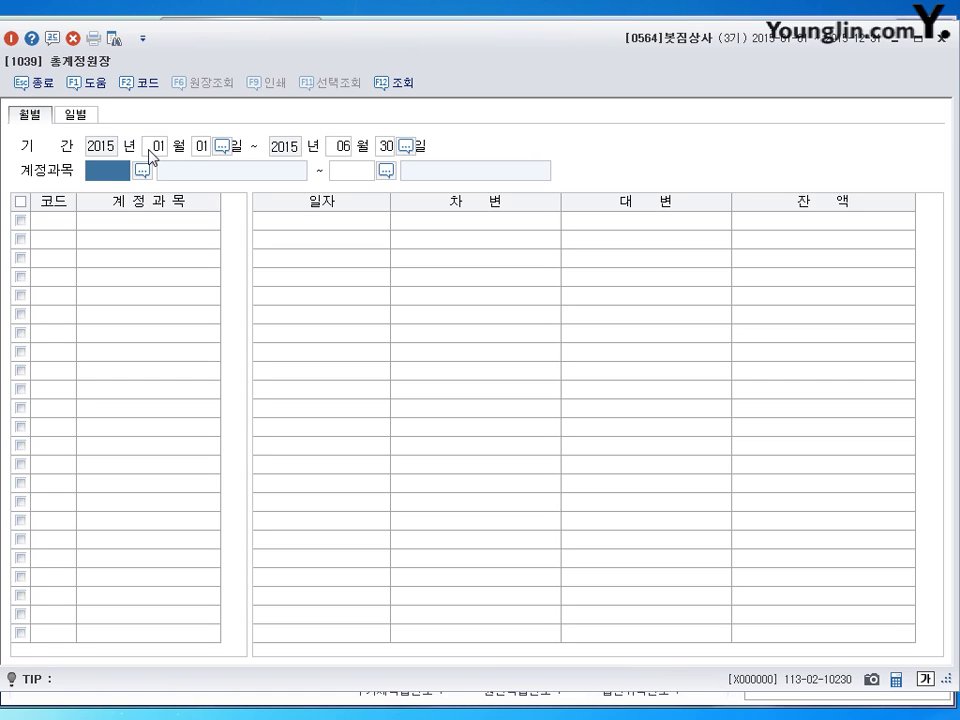
# - Query the 총계정원장 for account 0146 상품 and examine its monthly 차변 amounts from January through June
pyautogui.write('146')
pyautogui.press('Return')
pyautogui.write('146')
pyautogui.press('Return')
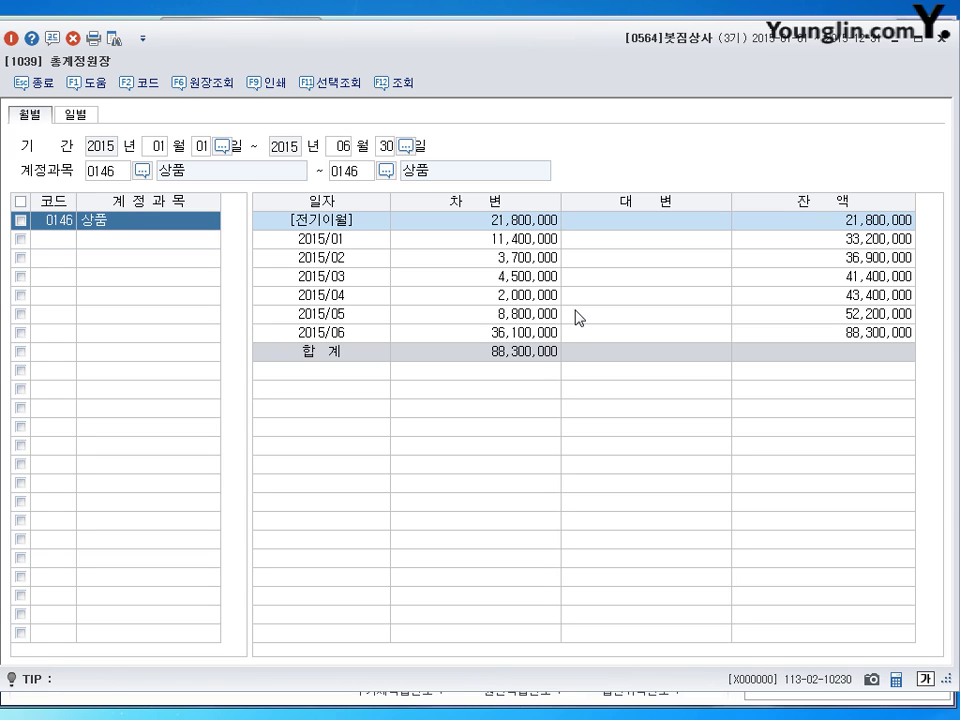
pyautogui.click(504, 240)
pyautogui.click(515, 338)
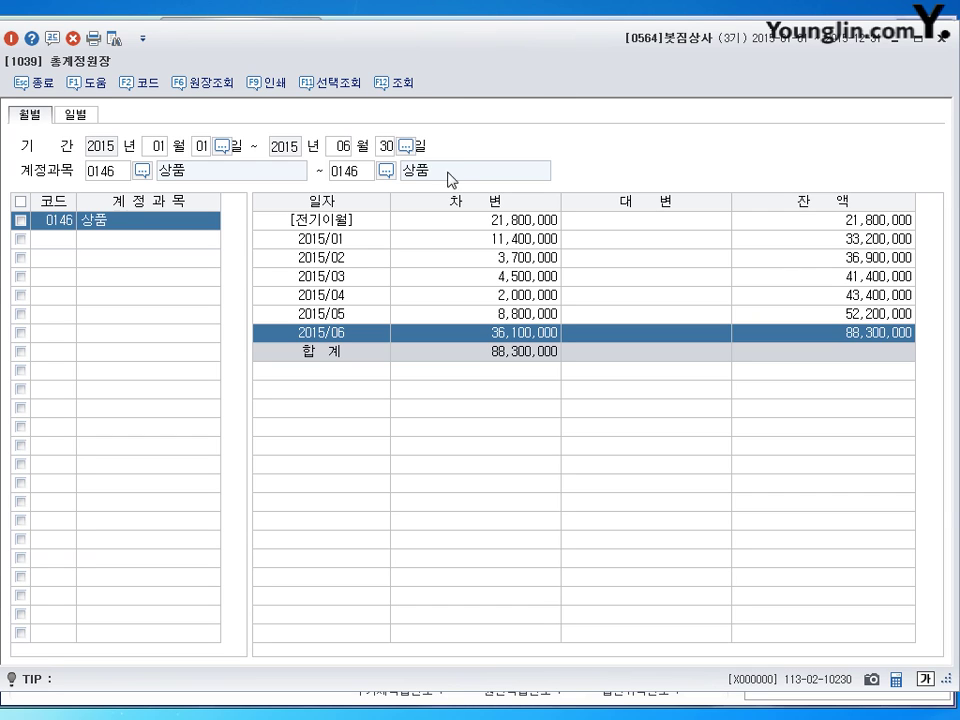
# - Query the 총계정원장 for account 0811 복리후생비 and compare the January and March 차변 amounts
pyautogui.click(108, 175)
pyautogui.write('0811')
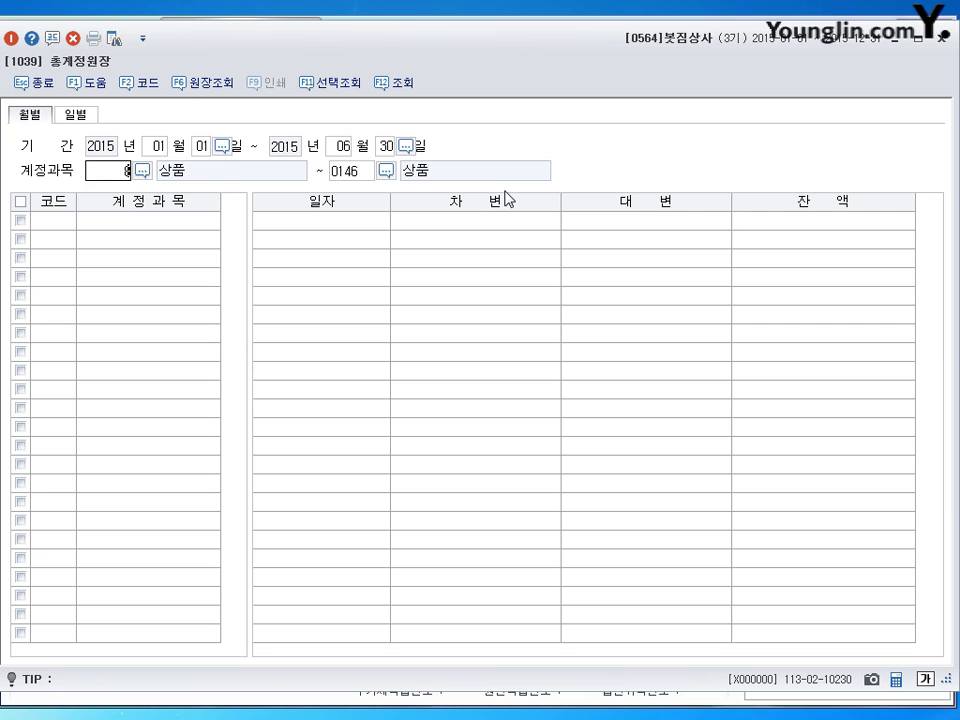
pyautogui.press('Return')
pyautogui.write('0811')
pyautogui.press('Return')
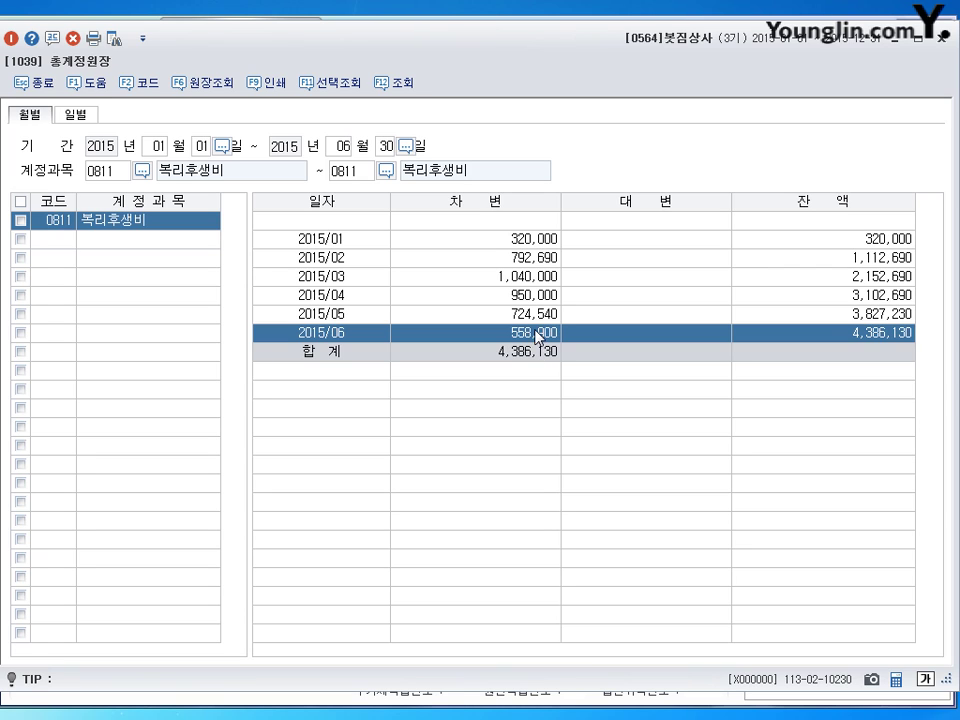
pyautogui.click(510, 277)
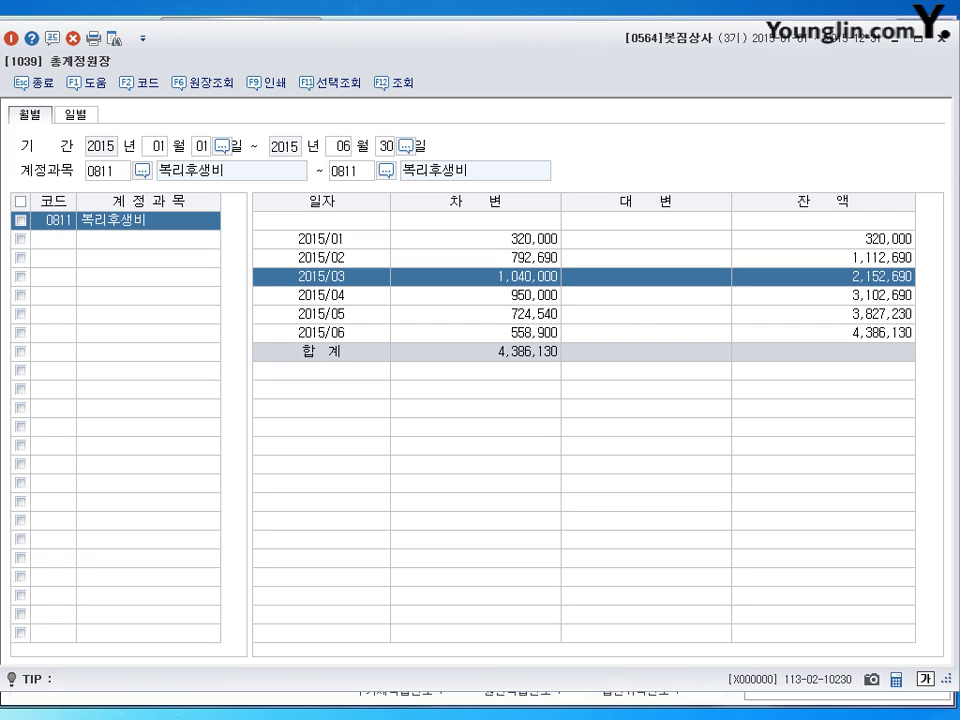
pyautogui.click(522, 242)
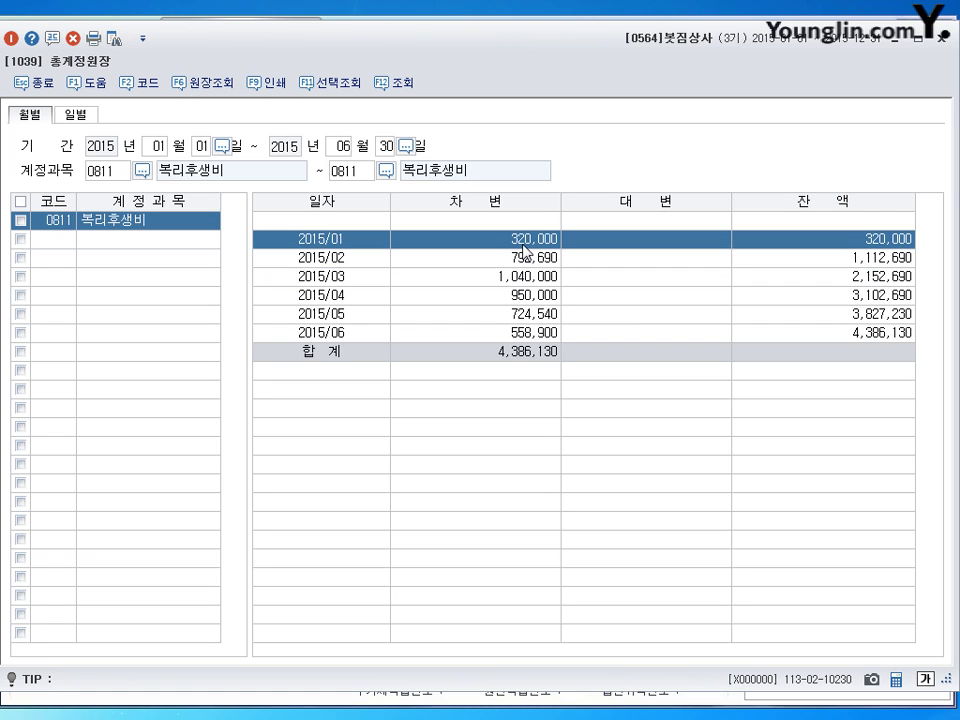
pyautogui.click(514, 275)
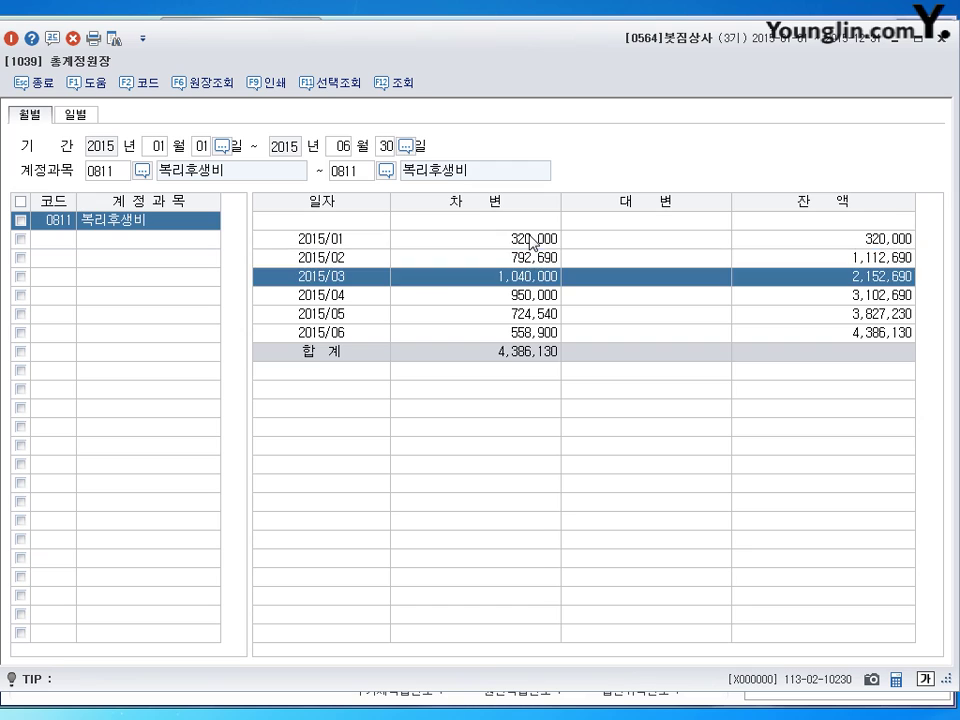
pyautogui.click(530, 241)
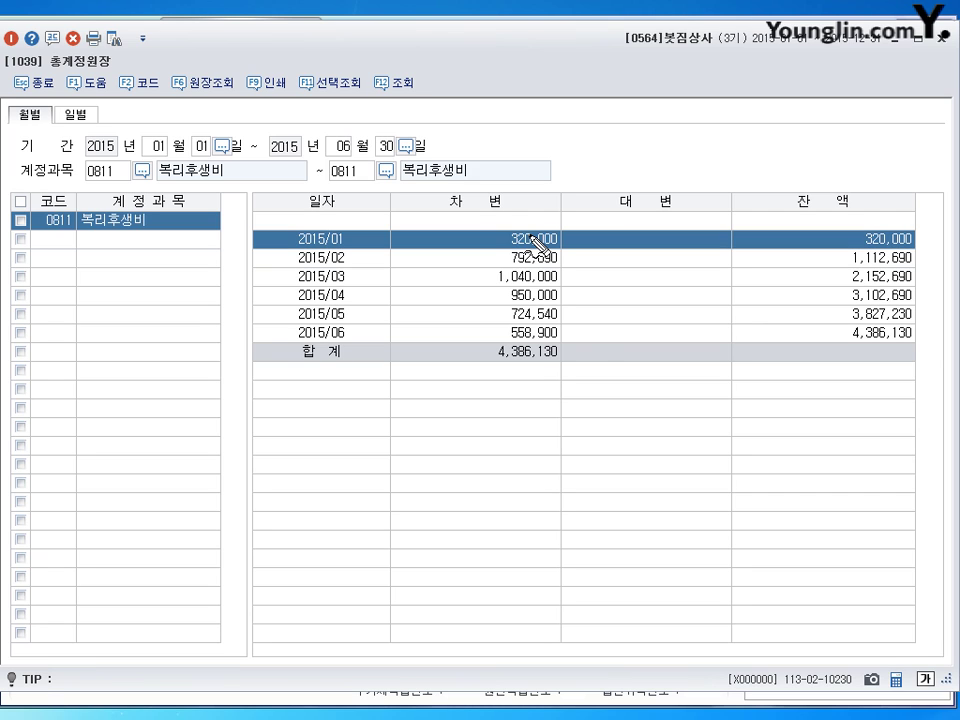
pyautogui.moveTo(557, 266)
pyautogui.mouseDown()
pyautogui.moveTo(553, 276)
pyautogui.moveTo(568, 253)
pyautogui.moveTo(577, 300)
pyautogui.mouseUp()
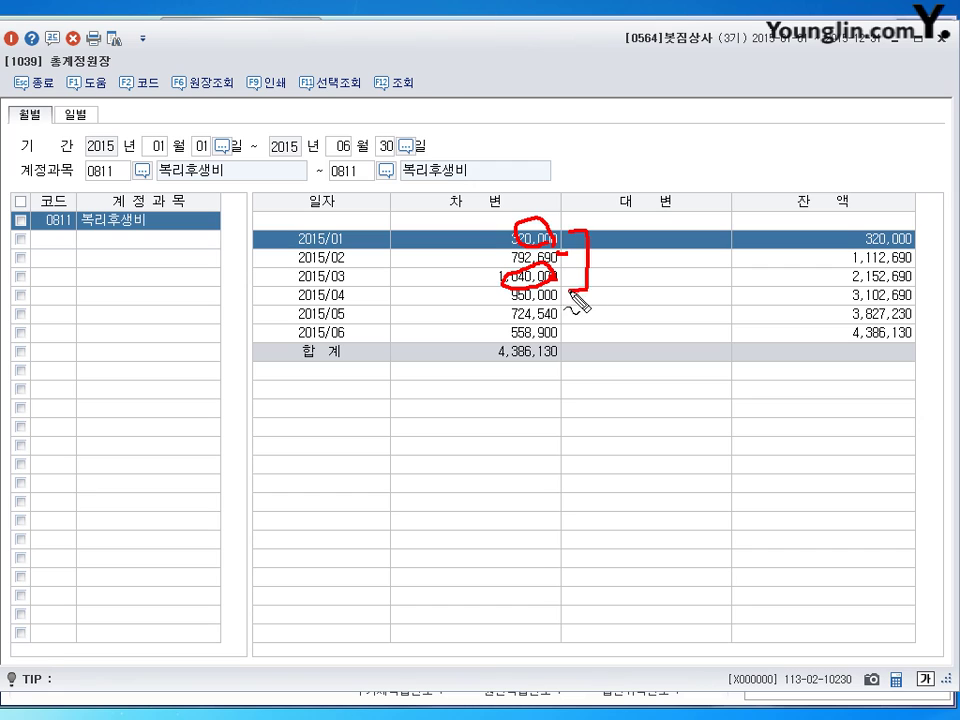
pyautogui.moveTo(639, 272)
pyautogui.mouseDown()
pyautogui.moveTo(647, 289)
pyautogui.moveTo(665, 285)
pyautogui.mouseUp()
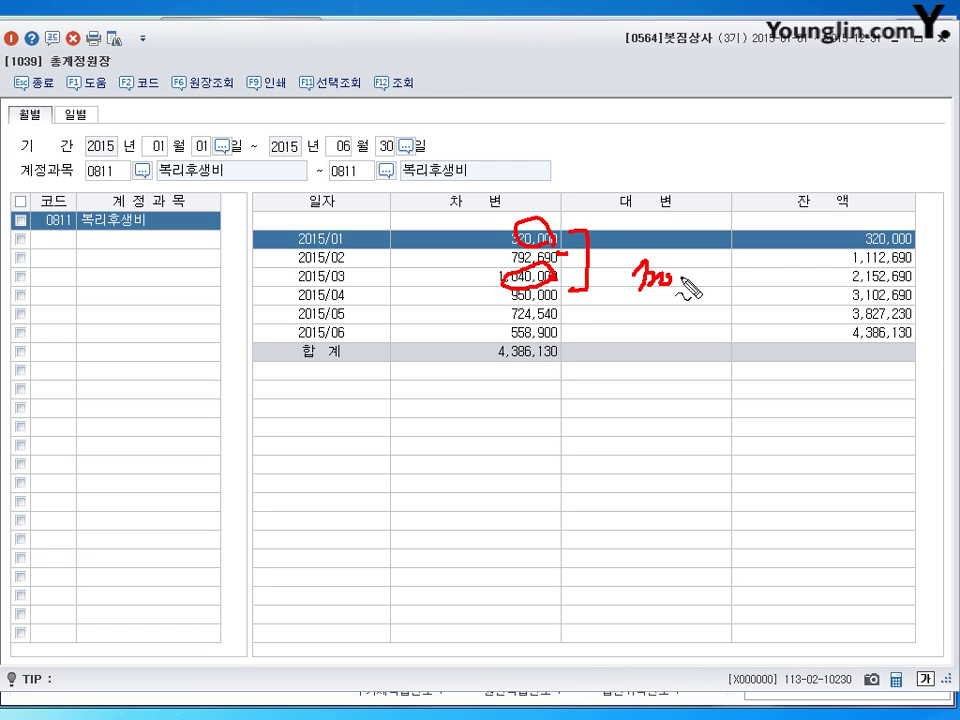
pyautogui.click(678, 294)
pyautogui.click(690, 290)
pyautogui.click(701, 290)
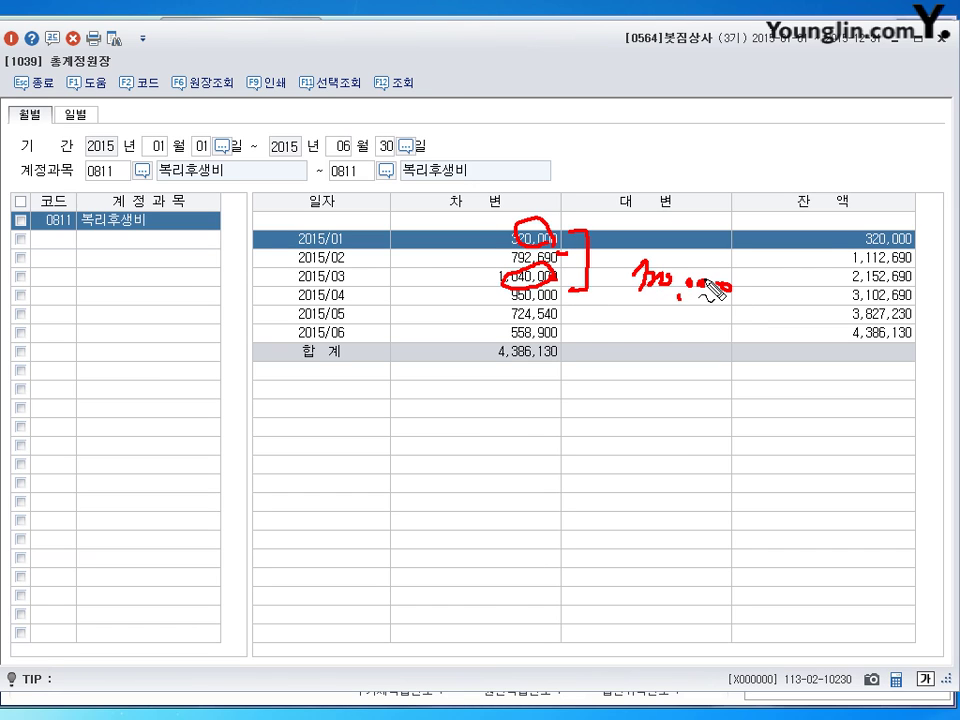
pyautogui.press('Escape')
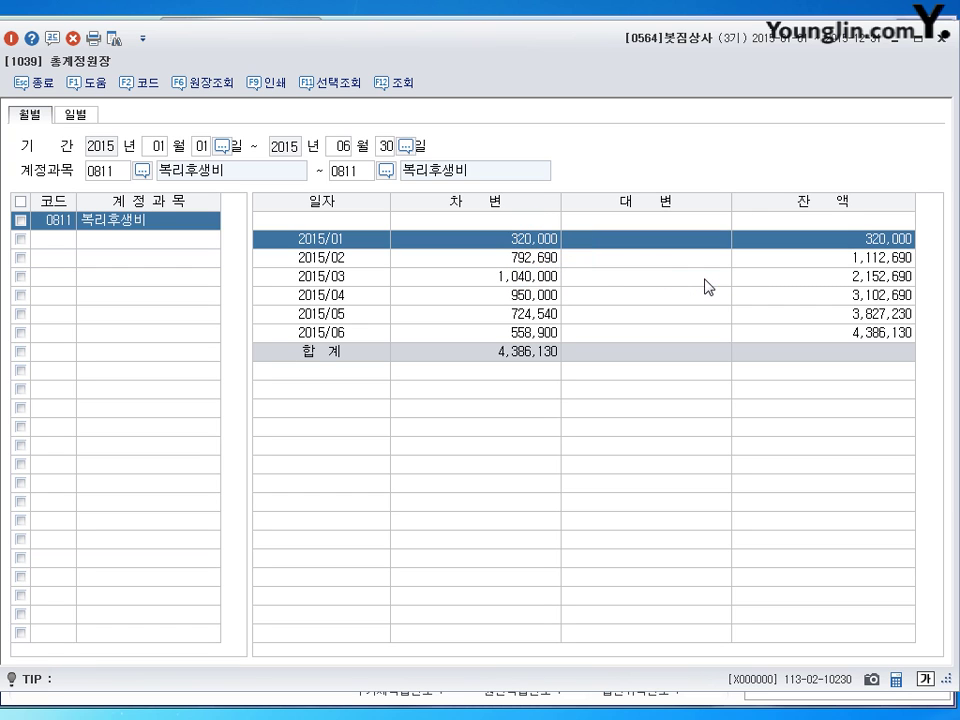